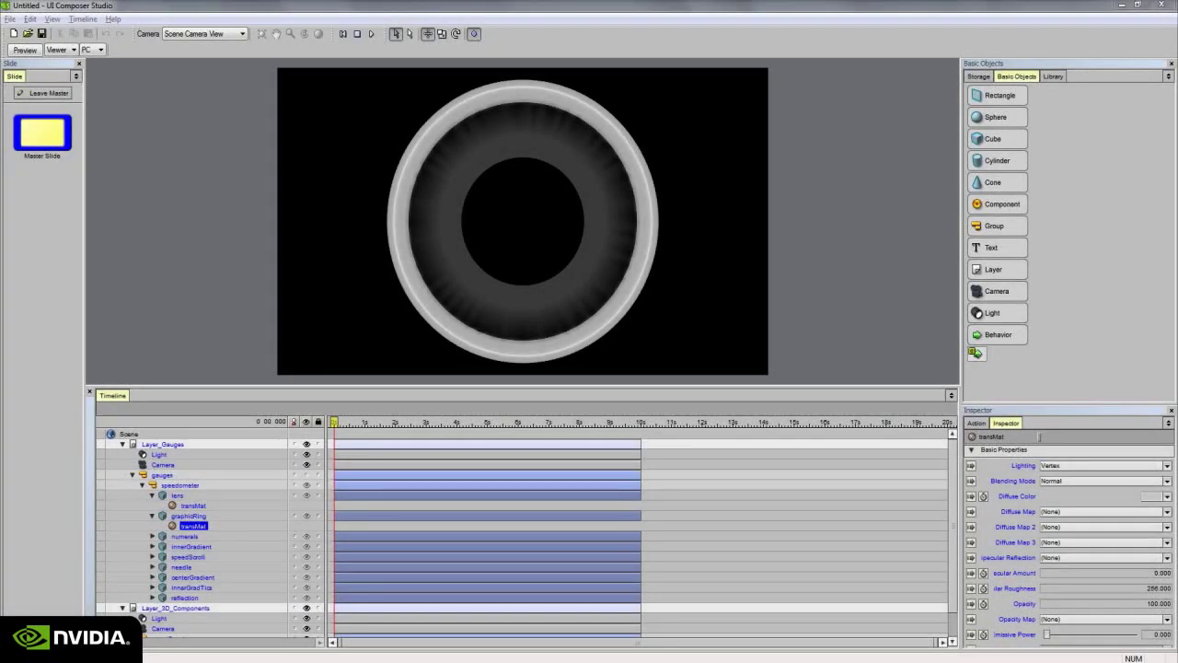
Collapse the graphicRing, lens and speedometer branches in the Timeline.
{"action": "left_click", "coordinate": [177, 495]}
{"action": "left_click", "coordinate": [153, 516]}
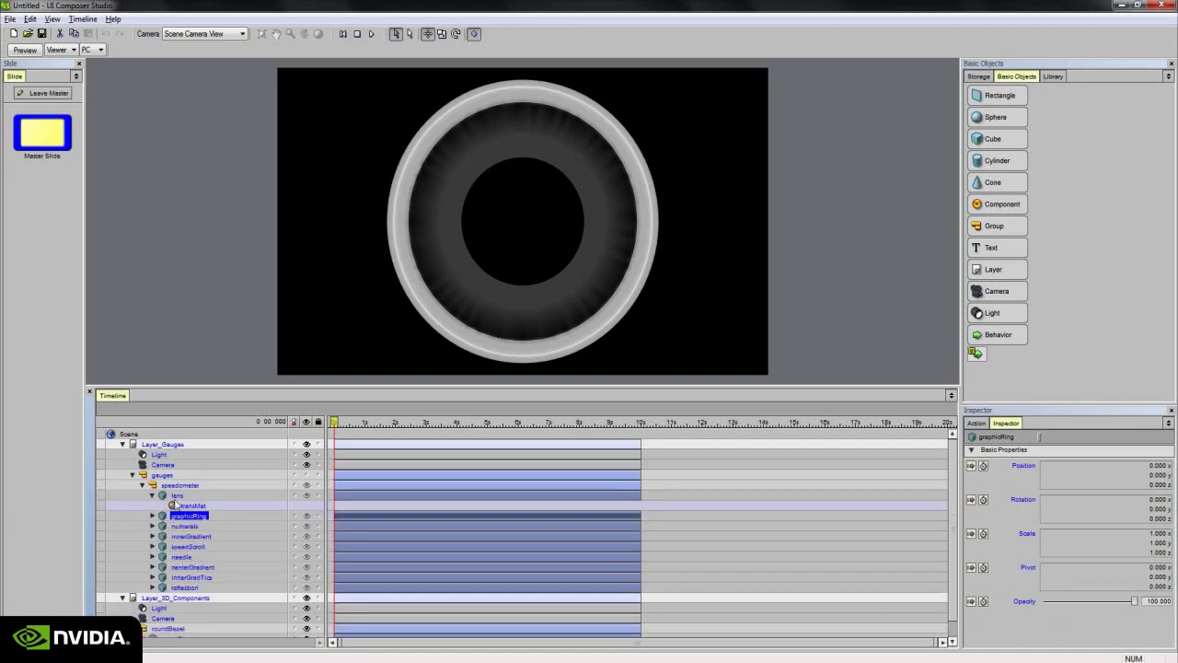
{"action": "left_click", "coordinate": [153, 495]}
{"action": "left_click", "coordinate": [155, 485]}
{"action": "left_click", "coordinate": [142, 485]}
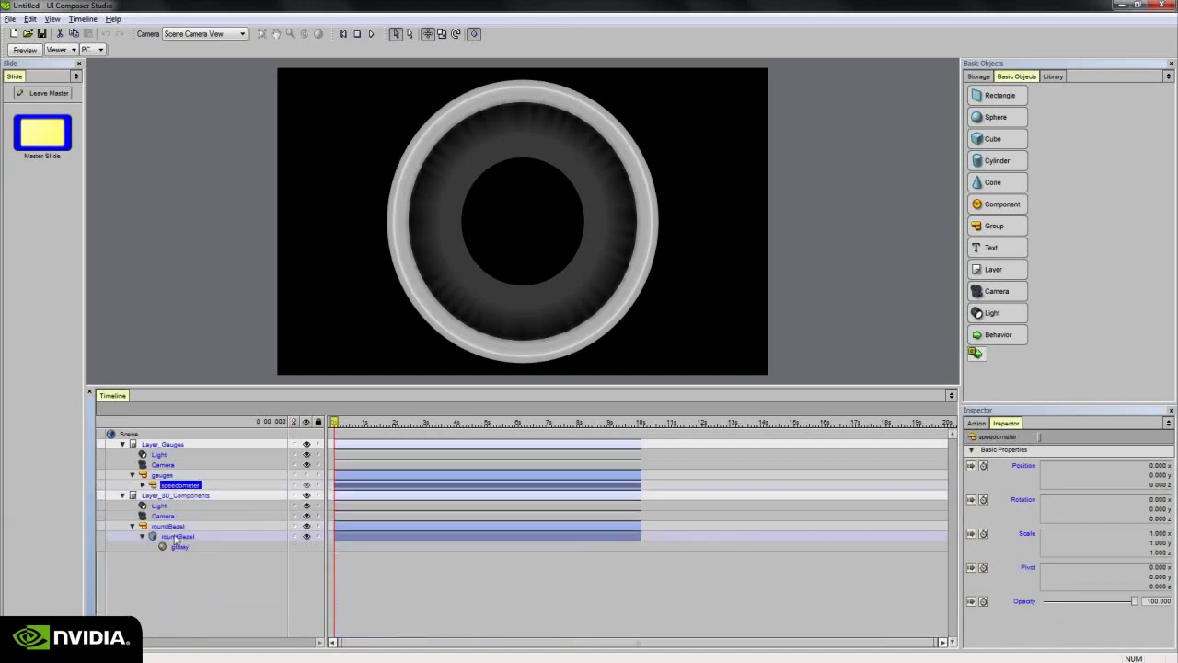
Compare the 3D components layer's camera settings with the gauges layer's camera.
{"action": "left_click", "coordinate": [175, 517]}
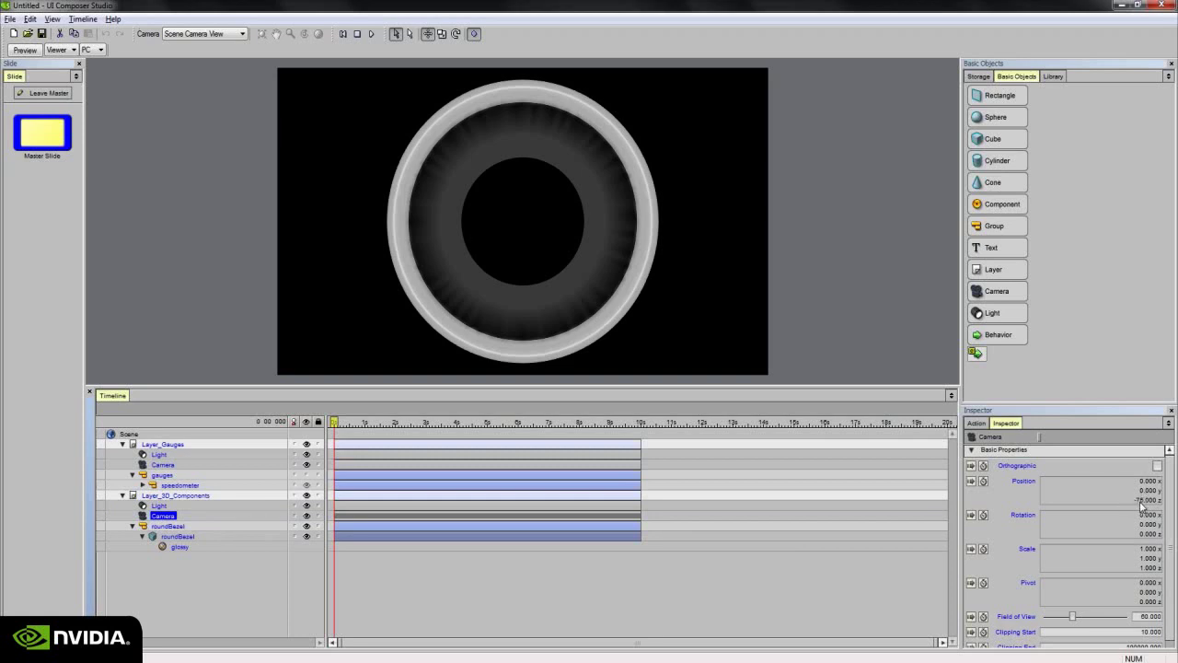
{"action": "left_click", "coordinate": [164, 464]}
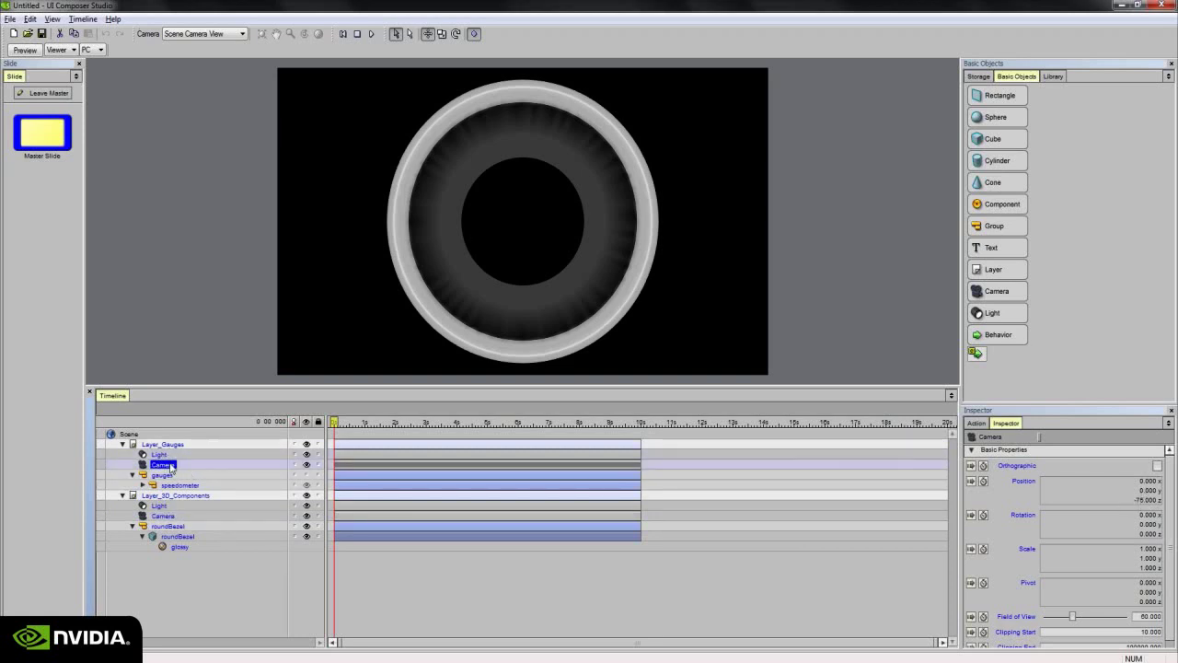
{"action": "left_click", "coordinate": [164, 528]}
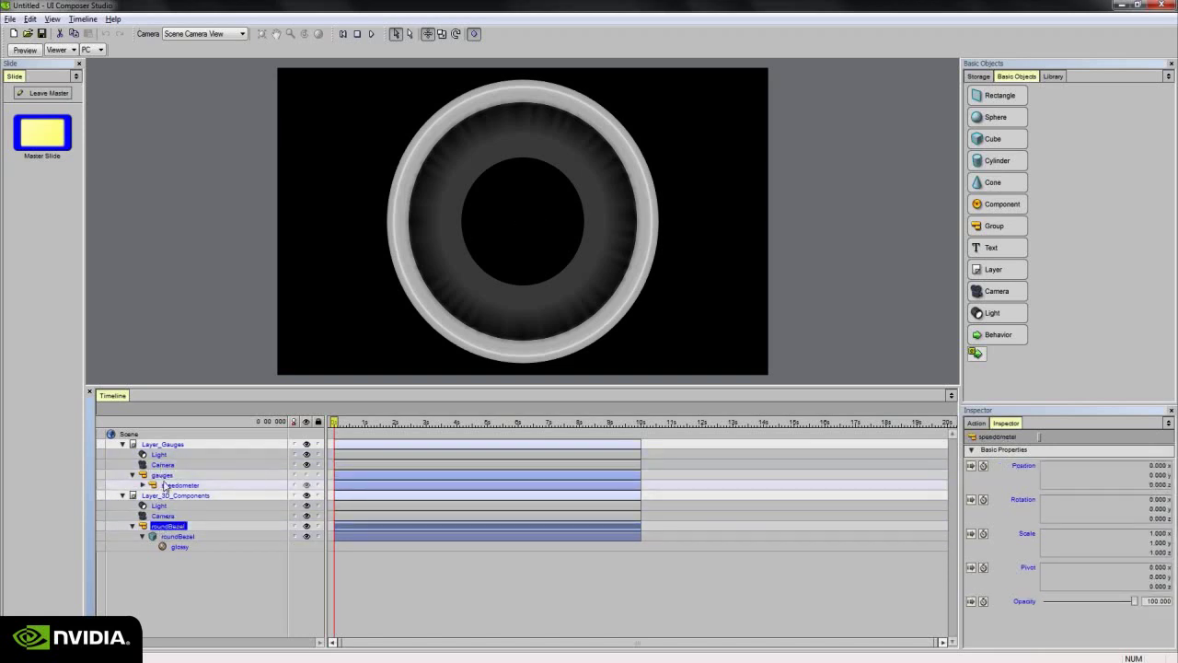
{"action": "left_click", "coordinate": [162, 475]}
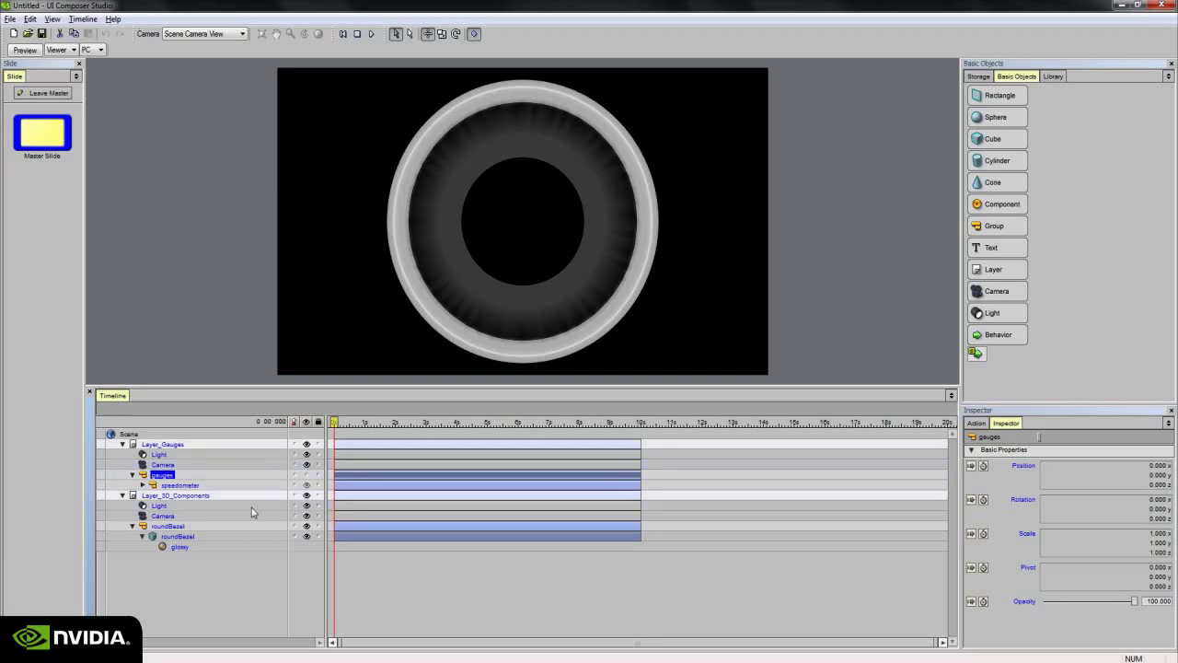
{"action": "left_click", "coordinate": [194, 517]}
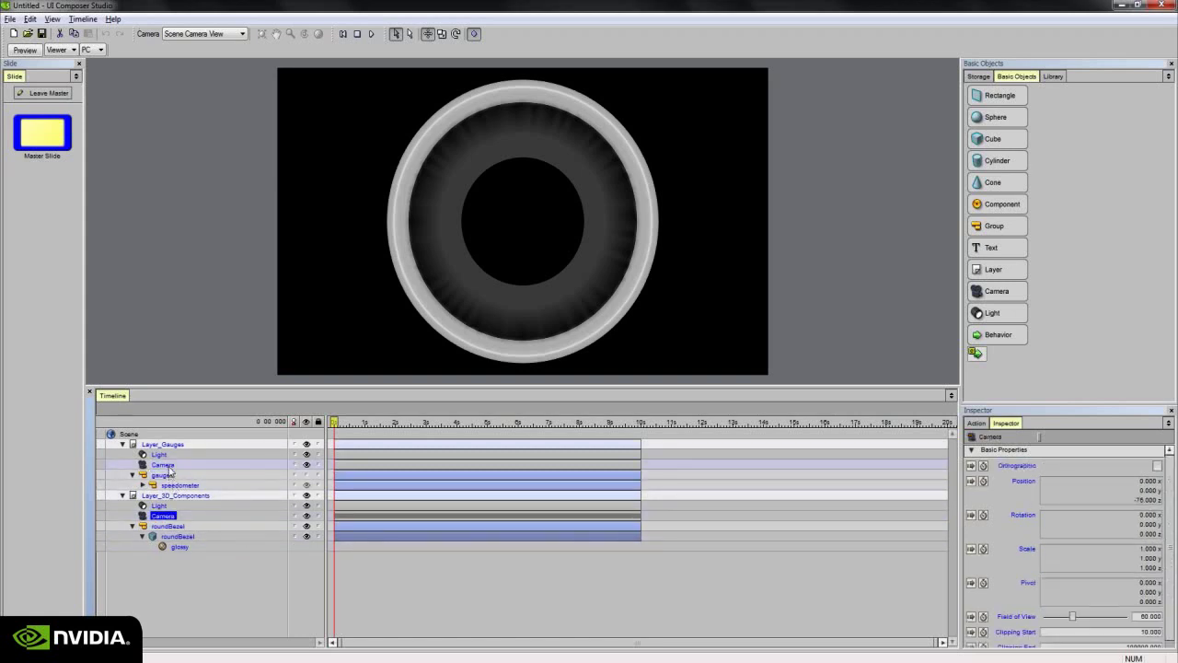
{"action": "left_click", "coordinate": [168, 466]}
{"action": "left_click", "coordinate": [163, 515]}
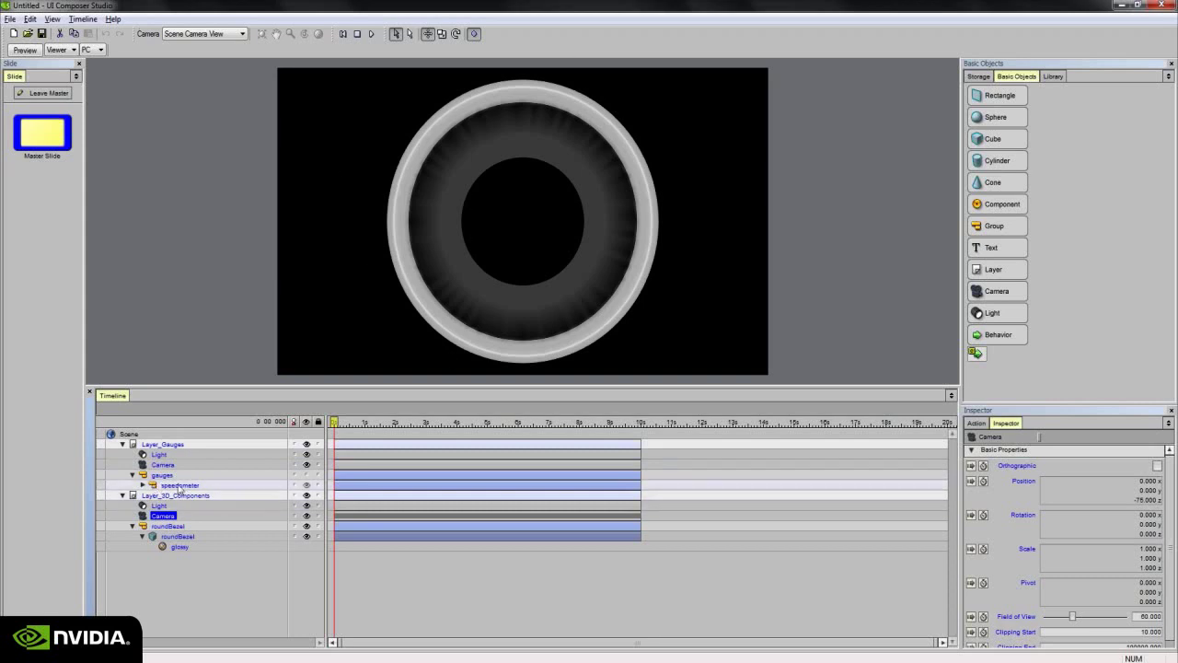
Toggle the gauges group's eye icon, leaving the gauges group visible in the viewer.
{"action": "left_click", "coordinate": [175, 485]}
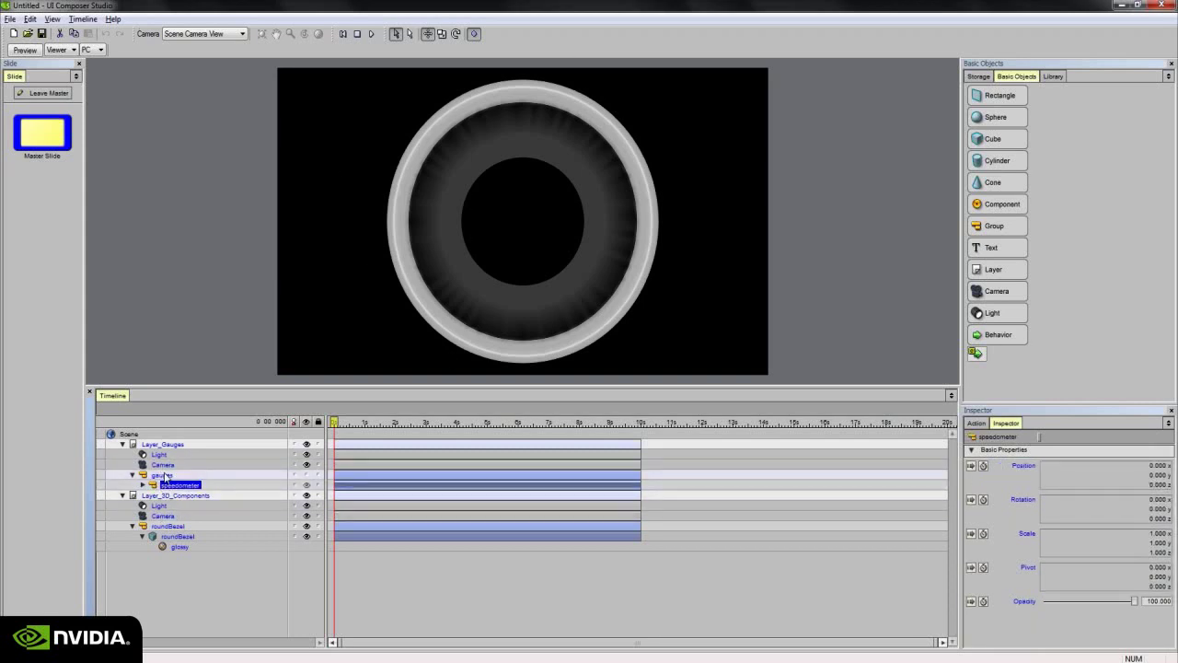
{"action": "left_click", "coordinate": [307, 475]}
{"action": "left_click", "coordinate": [307, 475]}
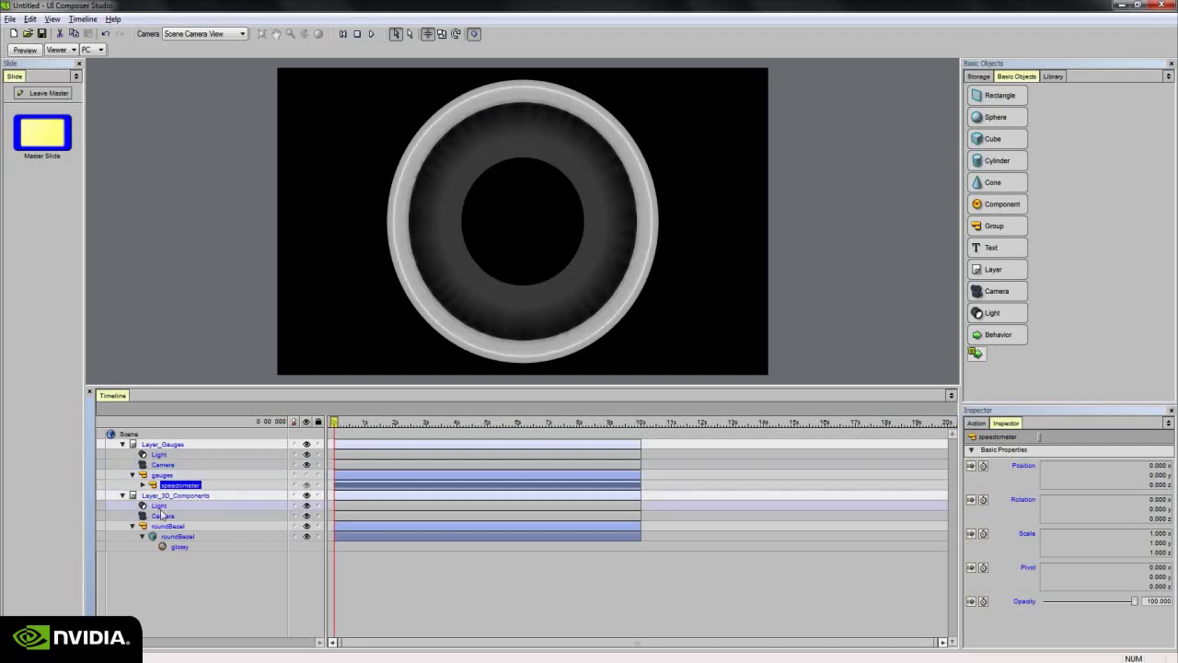
{"action": "left_click", "coordinate": [171, 517]}
{"action": "left_click", "coordinate": [168, 525]}
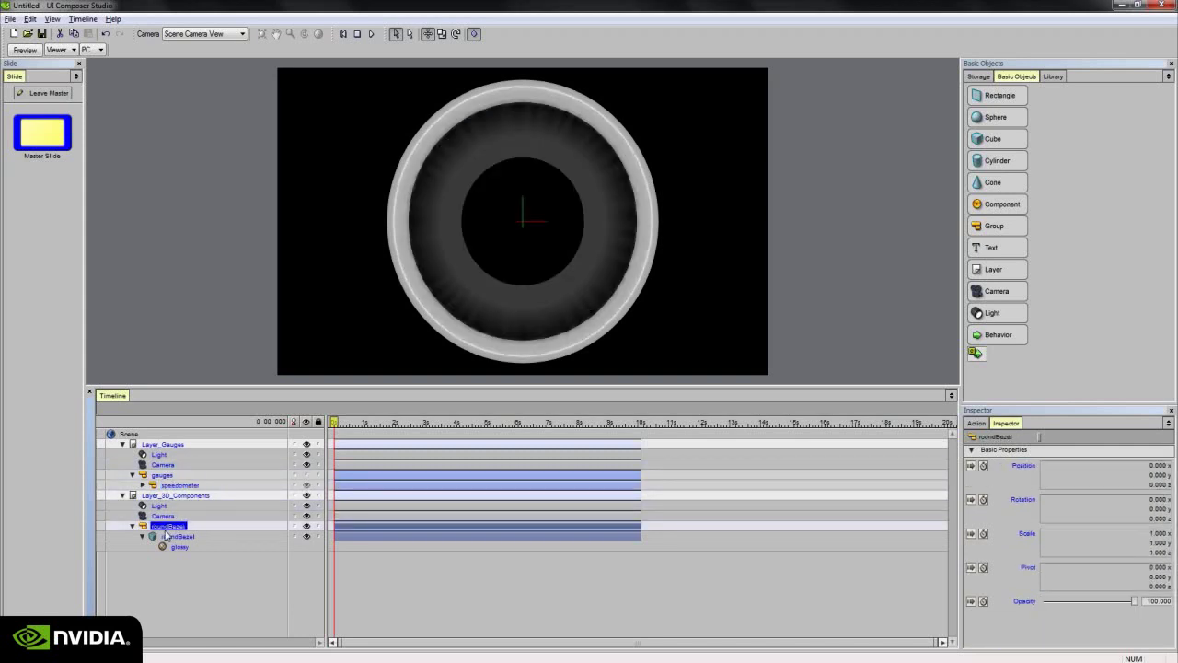
{"action": "left_click", "coordinate": [306, 475]}
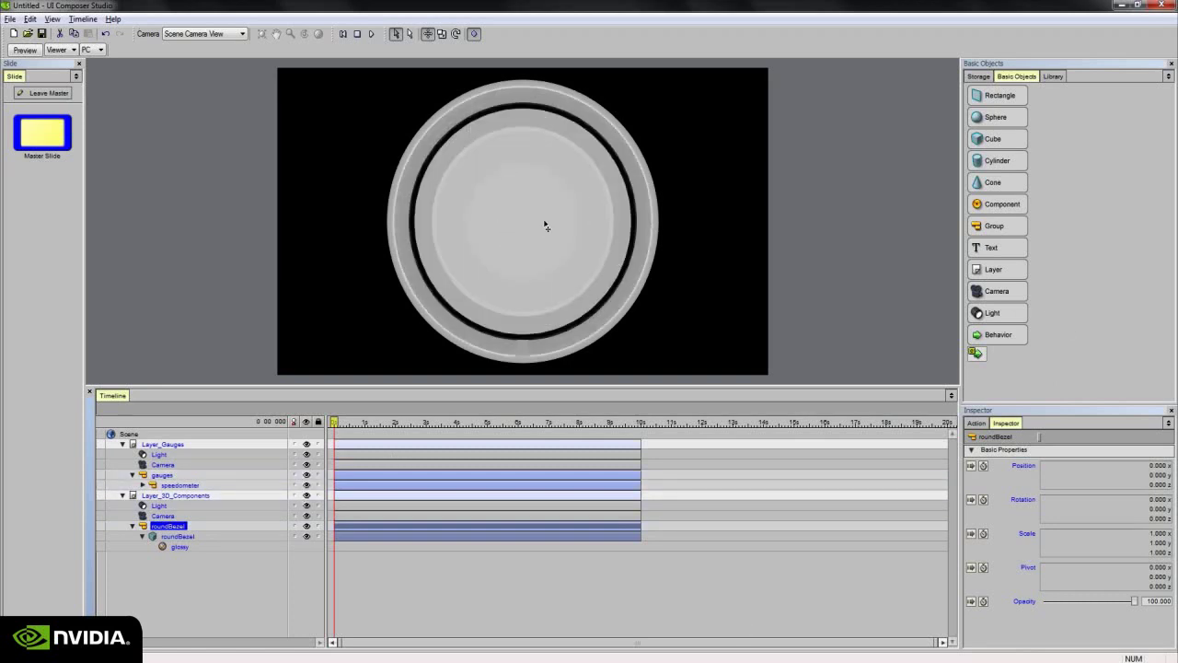
From the Library, start Import Resource... and browse to the speedometer folder.
{"action": "left_click", "coordinate": [1053, 76]}
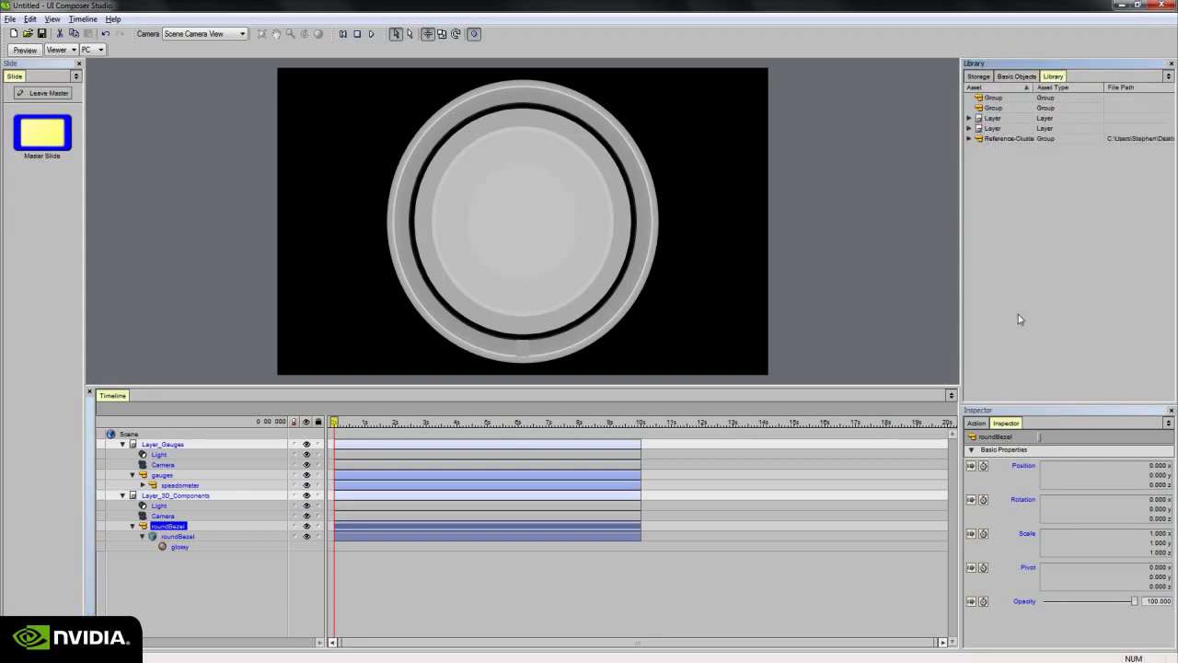
{"action": "right_click", "coordinate": [1016, 190]}
{"action": "left_click", "coordinate": [1058, 194]}
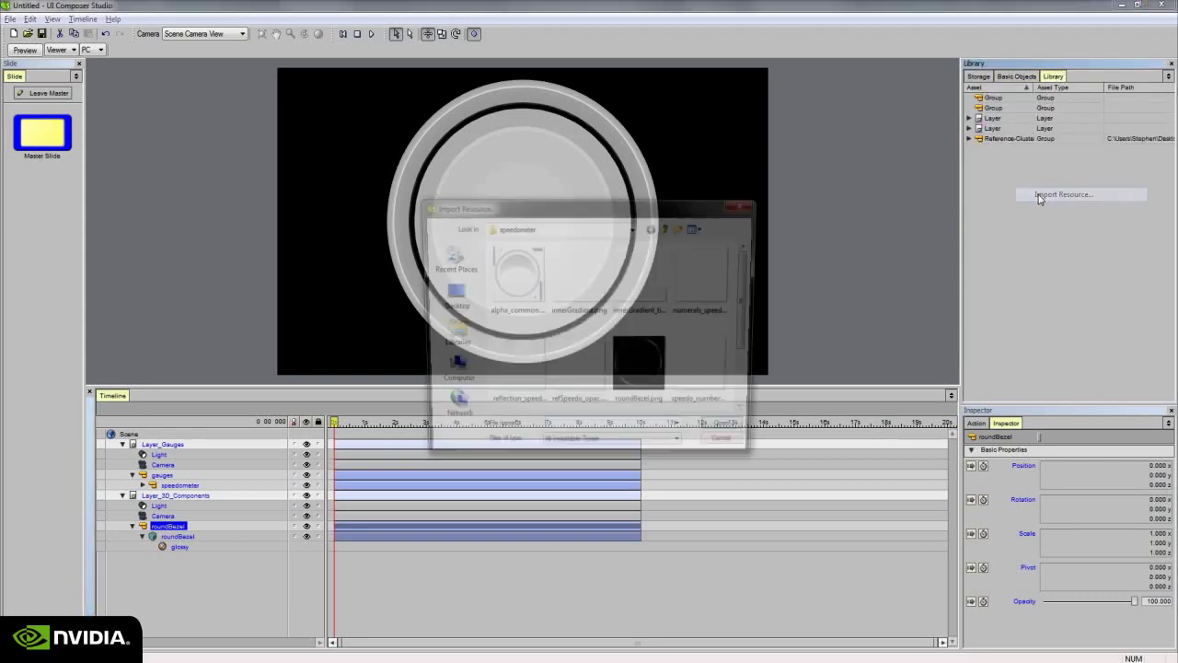
{"action": "left_click", "coordinate": [575, 230]}
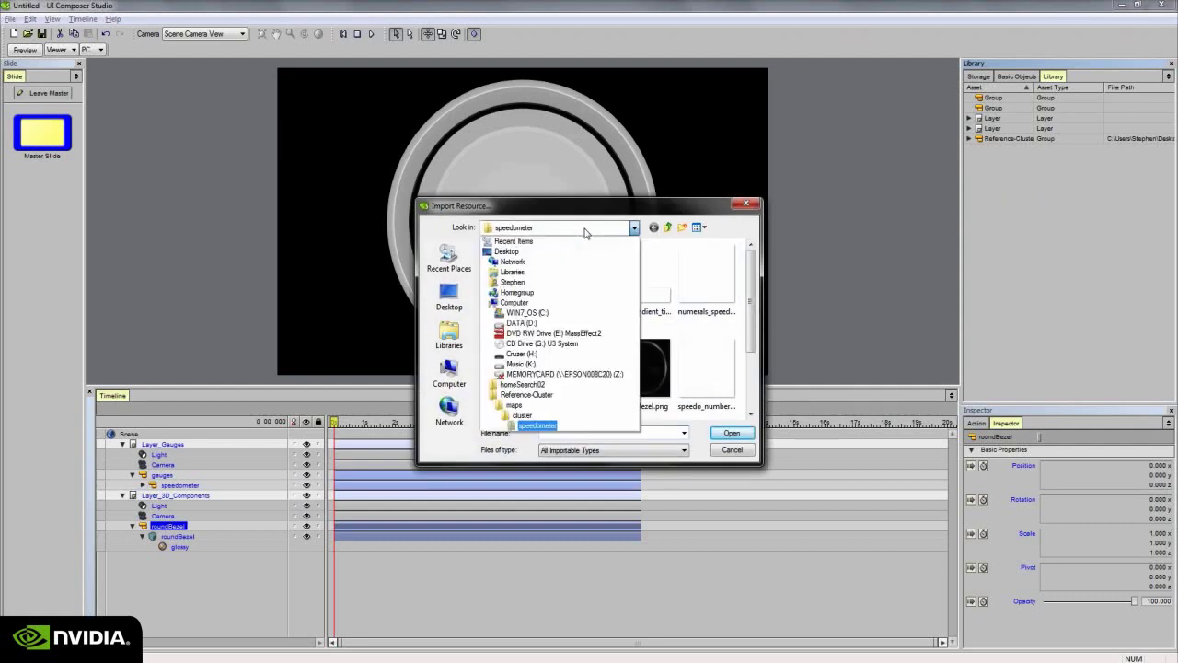
{"action": "left_click", "coordinate": [547, 427]}
Select every image in the speedometer folder, import them, and inspect the alpha_common asset.
{"action": "left_click", "coordinate": [577, 276]}
{"action": "left_click", "coordinate": [514, 276], "text": "ctrl"}
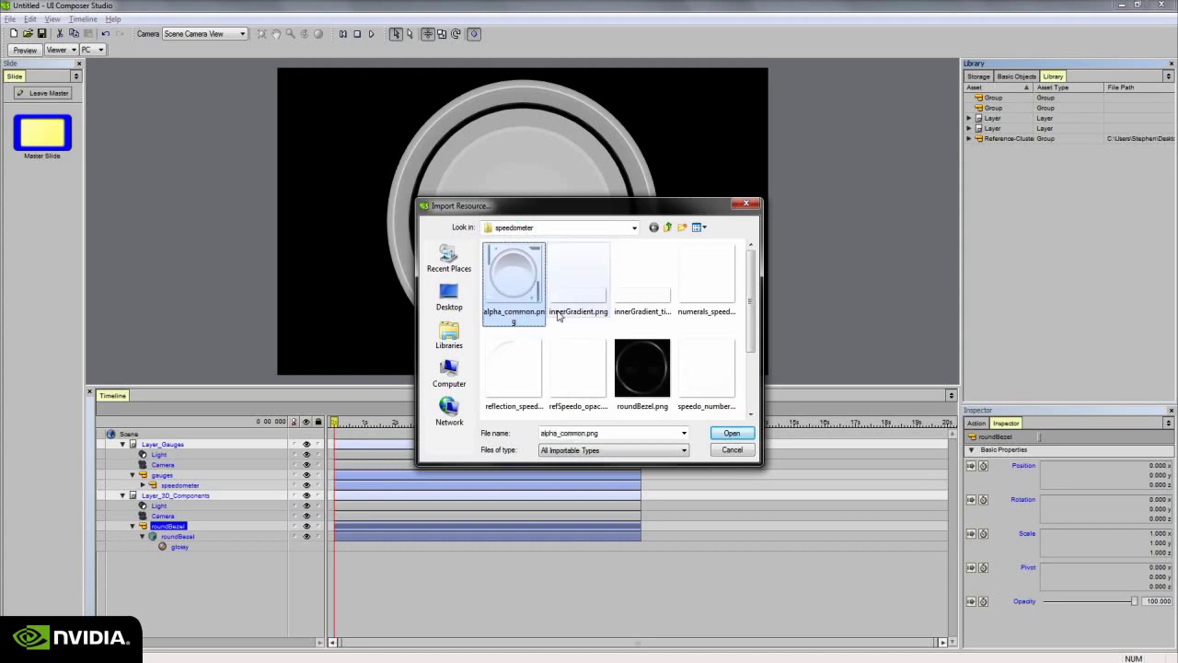
{"action": "key", "text": "ctrl+a"}
{"action": "scroll", "coordinate": [644, 350], "scroll_direction": "down", "scroll_amount": 1}
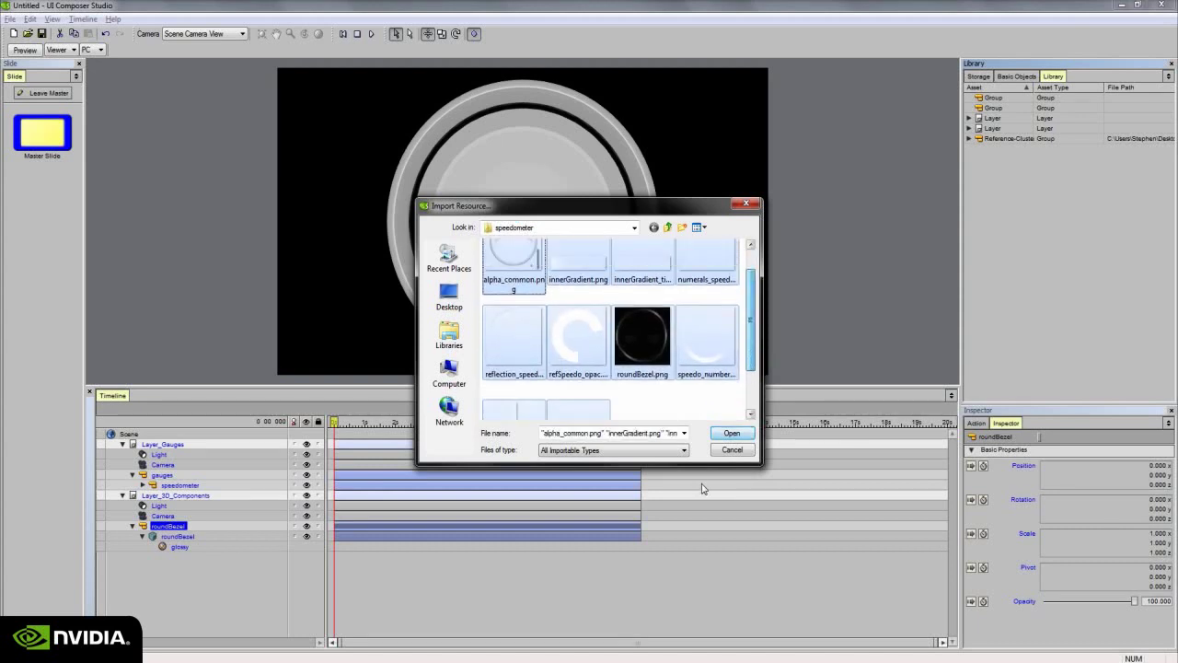
{"action": "left_click", "coordinate": [716, 434]}
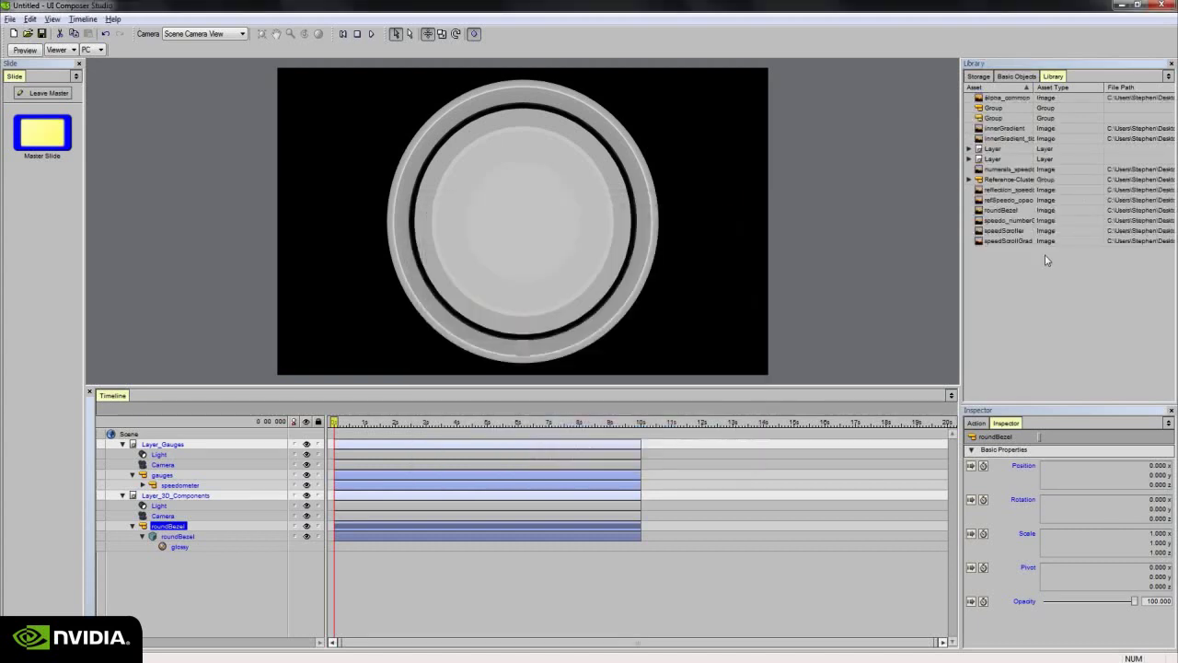
{"action": "left_click", "coordinate": [1017, 99]}
Review the imported image assets, from innerGradient and numerals_speedo to speedScrollGrad.
{"action": "left_click", "coordinate": [1013, 119]}
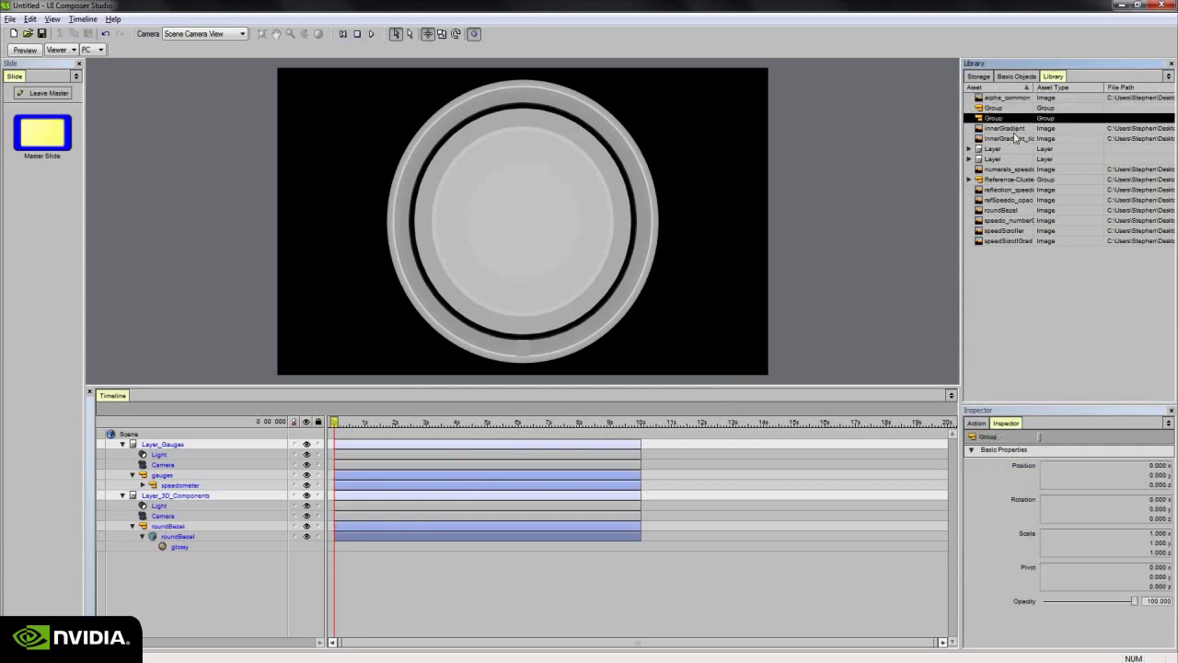
{"action": "left_click", "coordinate": [1017, 138]}
{"action": "left_click", "coordinate": [1024, 171]}
{"action": "left_click", "coordinate": [1022, 189]}
{"action": "left_click", "coordinate": [1022, 200]}
{"action": "left_click", "coordinate": [1022, 209]}
{"action": "left_click", "coordinate": [1021, 220]}
{"action": "left_click", "coordinate": [1021, 230]}
{"action": "left_click", "coordinate": [1017, 240]}
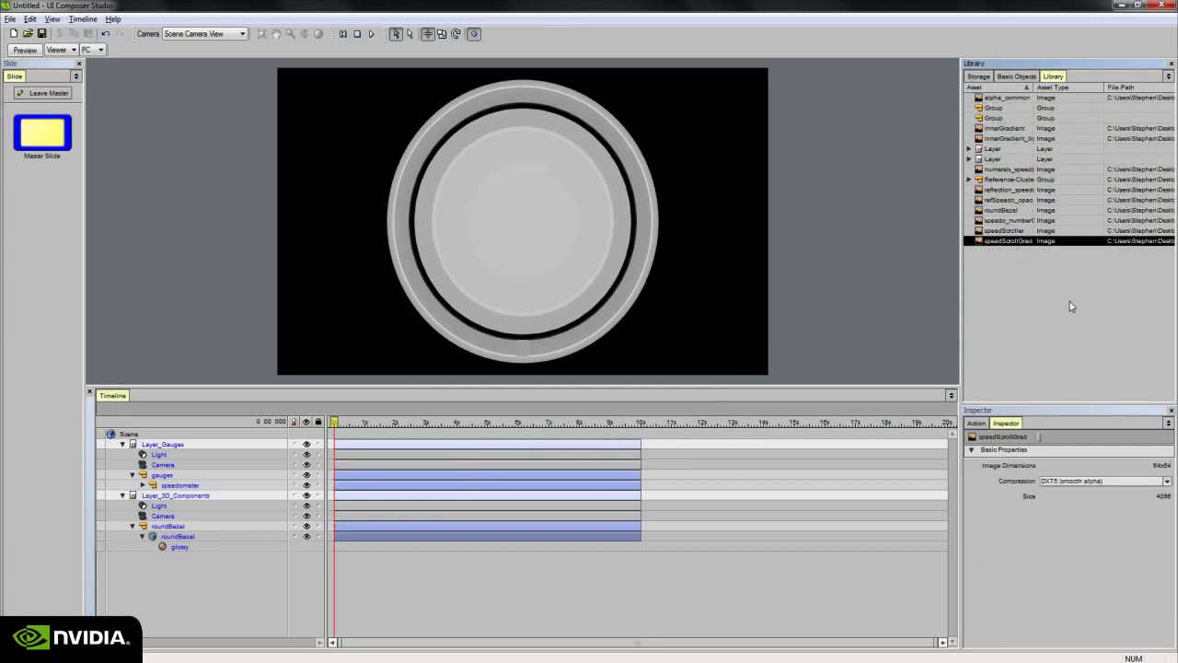
Set the roundBezel model's material Diffuse Map to the roundBezel image.
{"action": "left_click", "coordinate": [180, 526]}
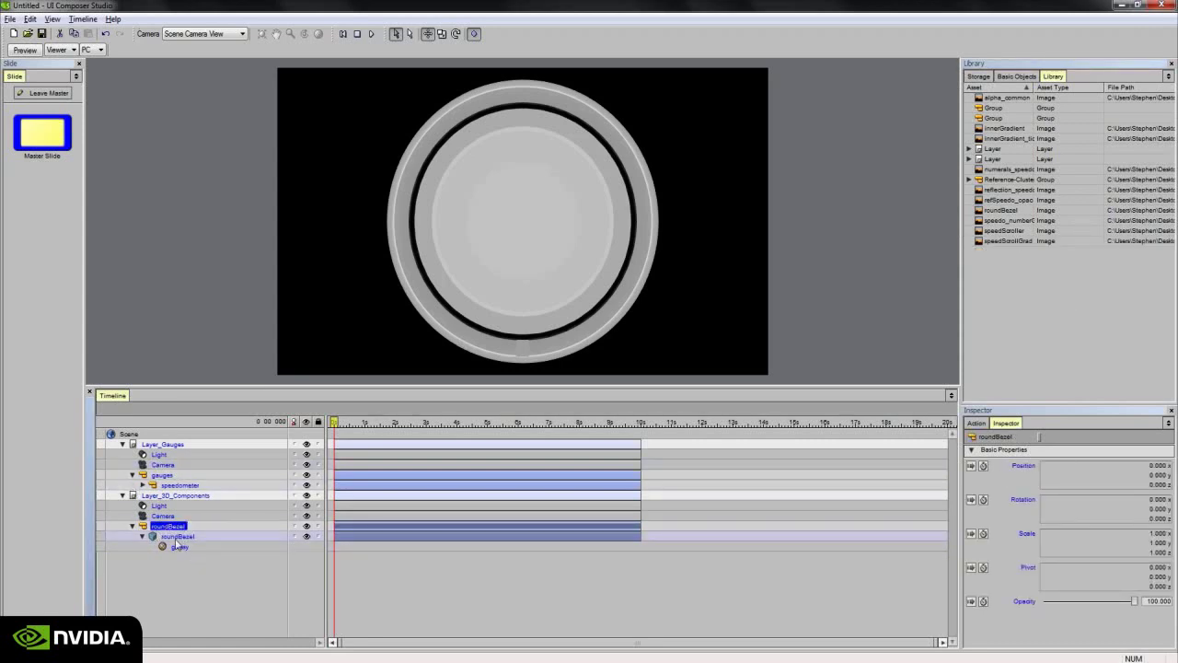
{"action": "left_click", "coordinate": [175, 535]}
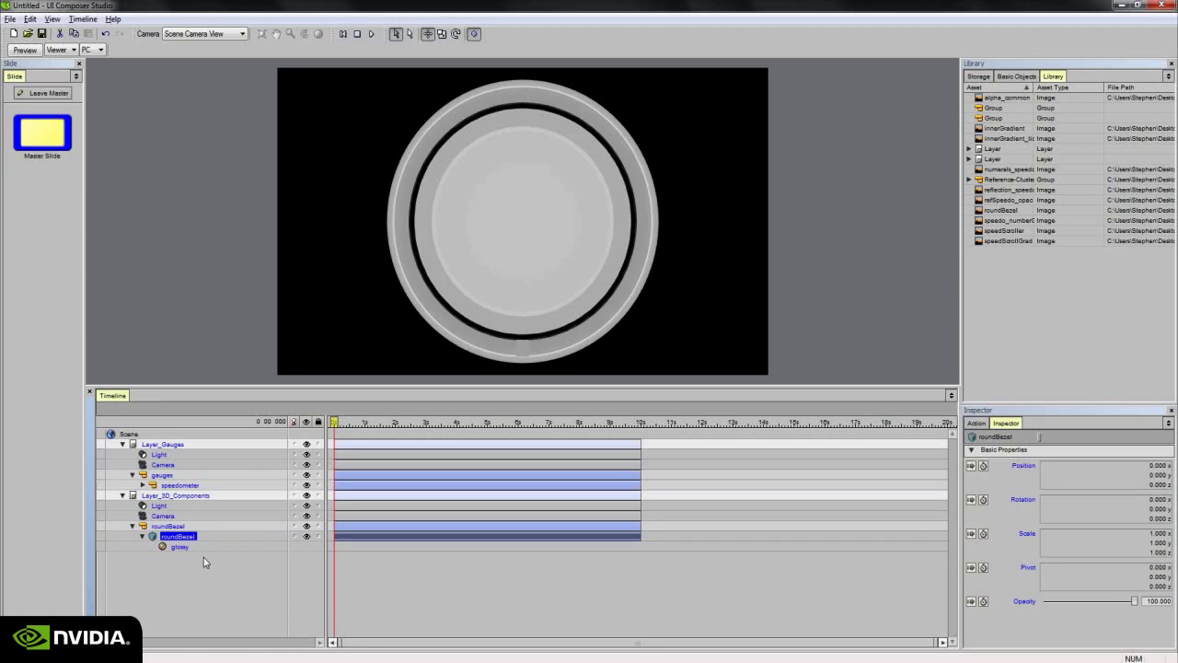
{"action": "left_click", "coordinate": [197, 549]}
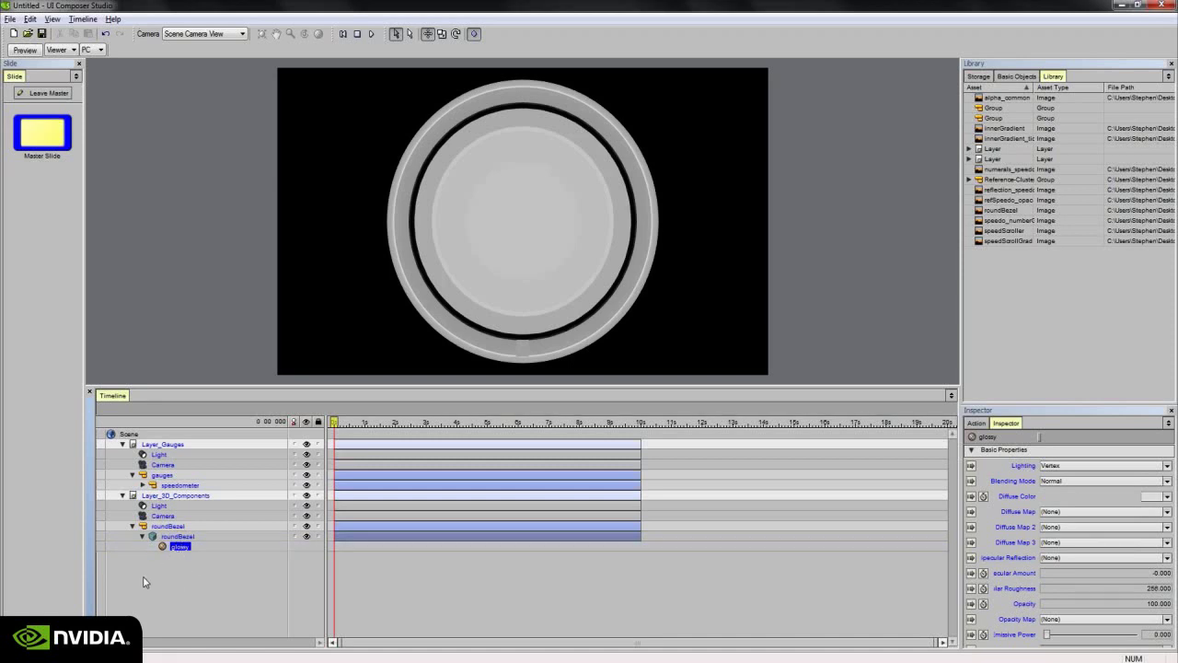
{"action": "left_click", "coordinate": [1091, 511]}
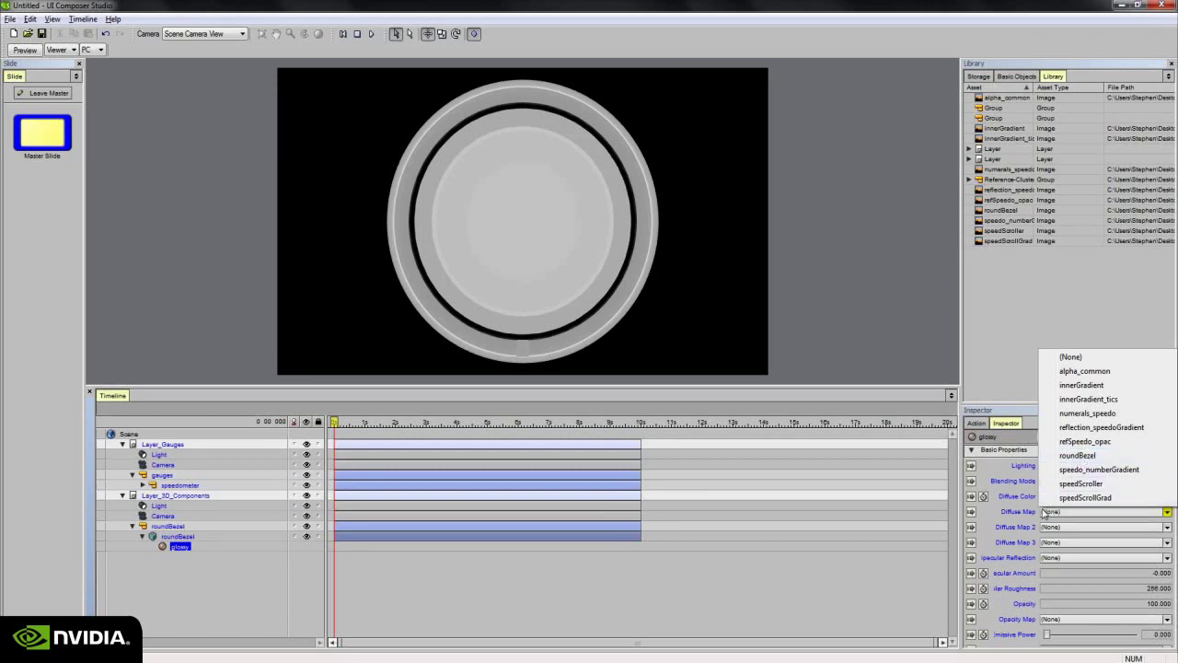
{"action": "left_click", "coordinate": [1077, 455]}
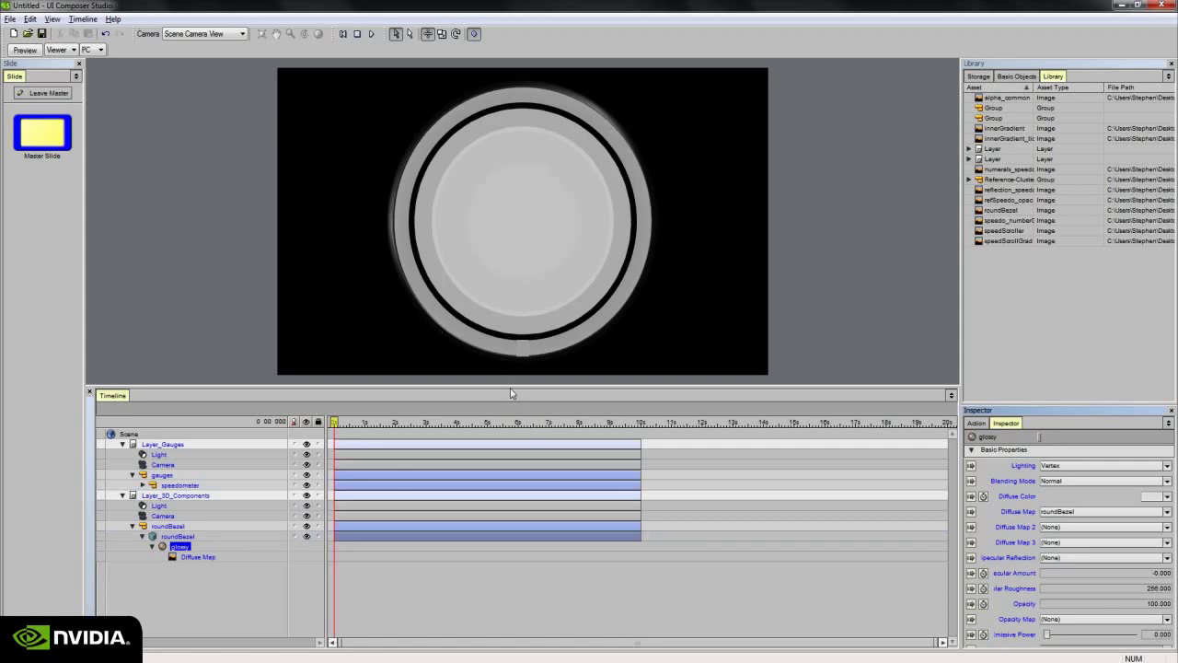
Enlarge the viewer, hide the gauges group, and check the bezel's model, material and diffuse map.
{"action": "left_click_drag", "start_coordinate": [508, 406], "coordinate": [508, 425]}
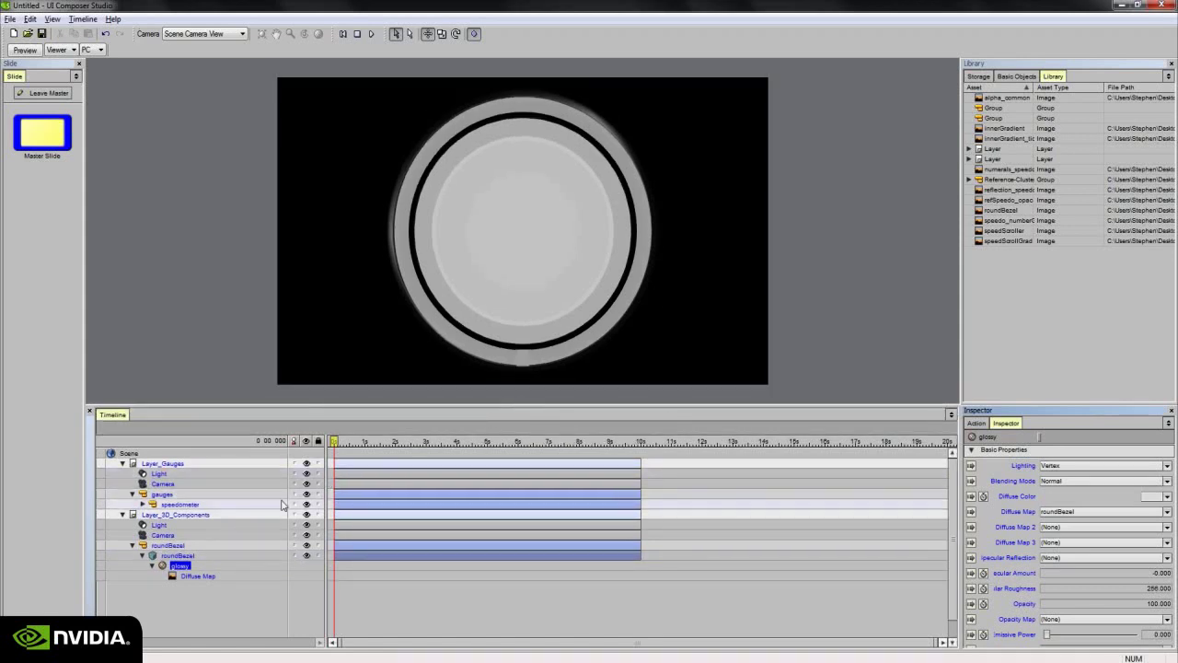
{"action": "left_click", "coordinate": [306, 494]}
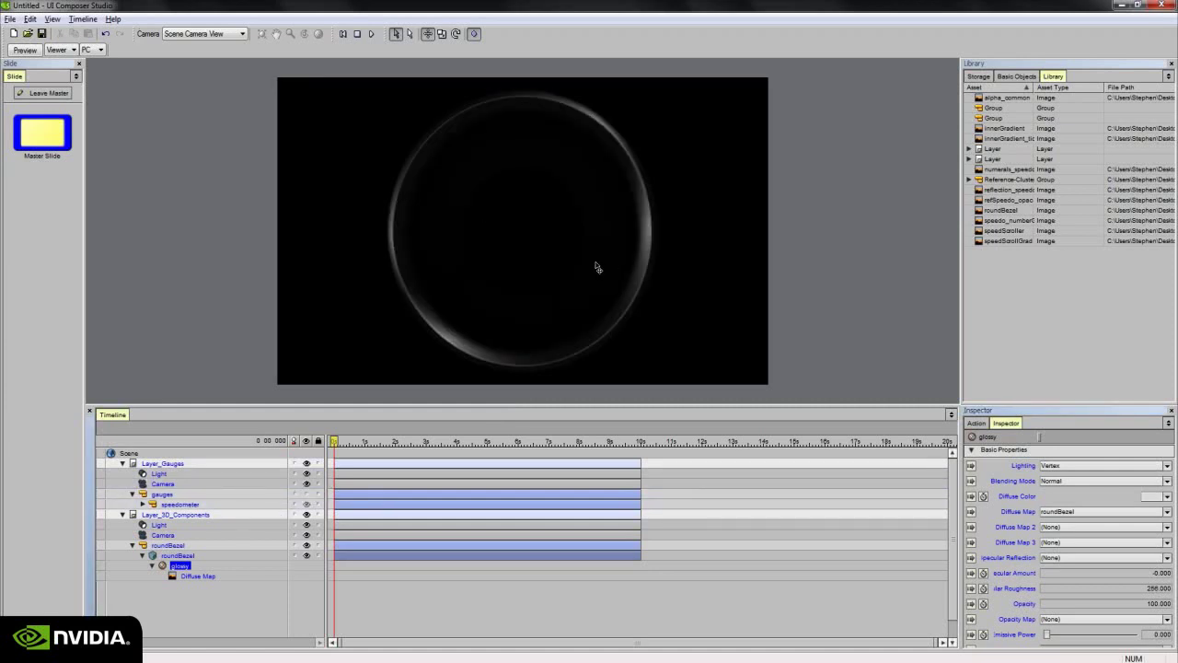
{"action": "left_click", "coordinate": [177, 554]}
{"action": "left_click", "coordinate": [180, 565]}
{"action": "left_click", "coordinate": [198, 575]}
{"action": "left_click", "coordinate": [202, 565]}
Set the roundBezel image's compression to Uncompressed DDS (original alpha).
{"action": "left_click", "coordinate": [1003, 210]}
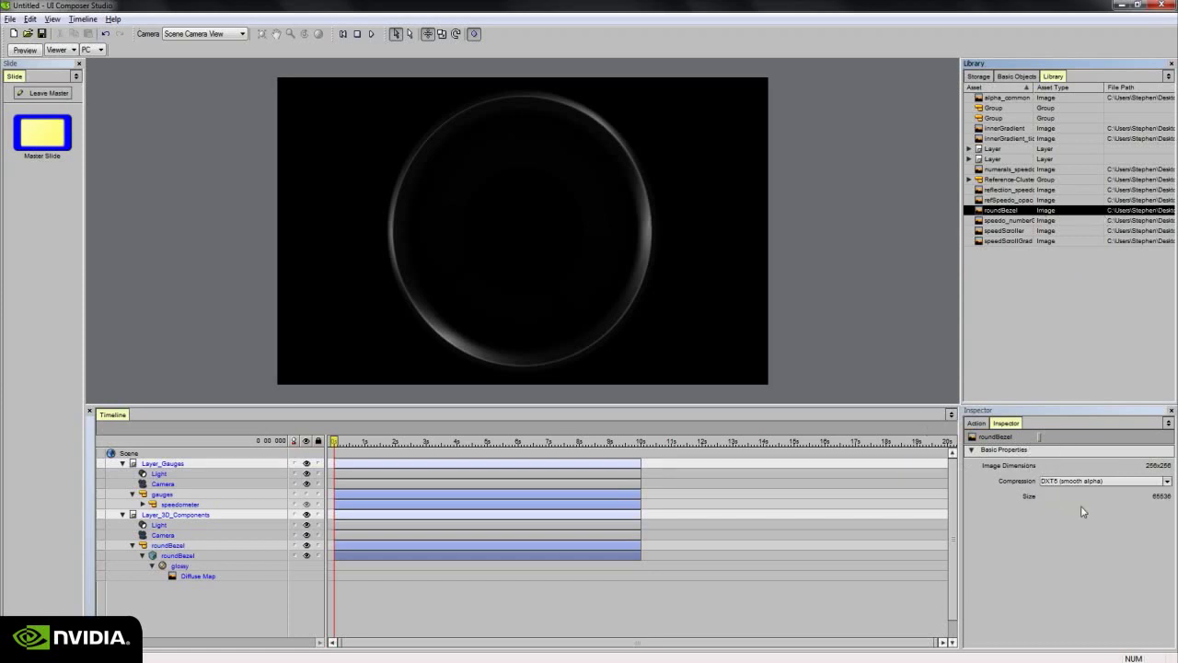
{"action": "left_click", "coordinate": [1069, 482]}
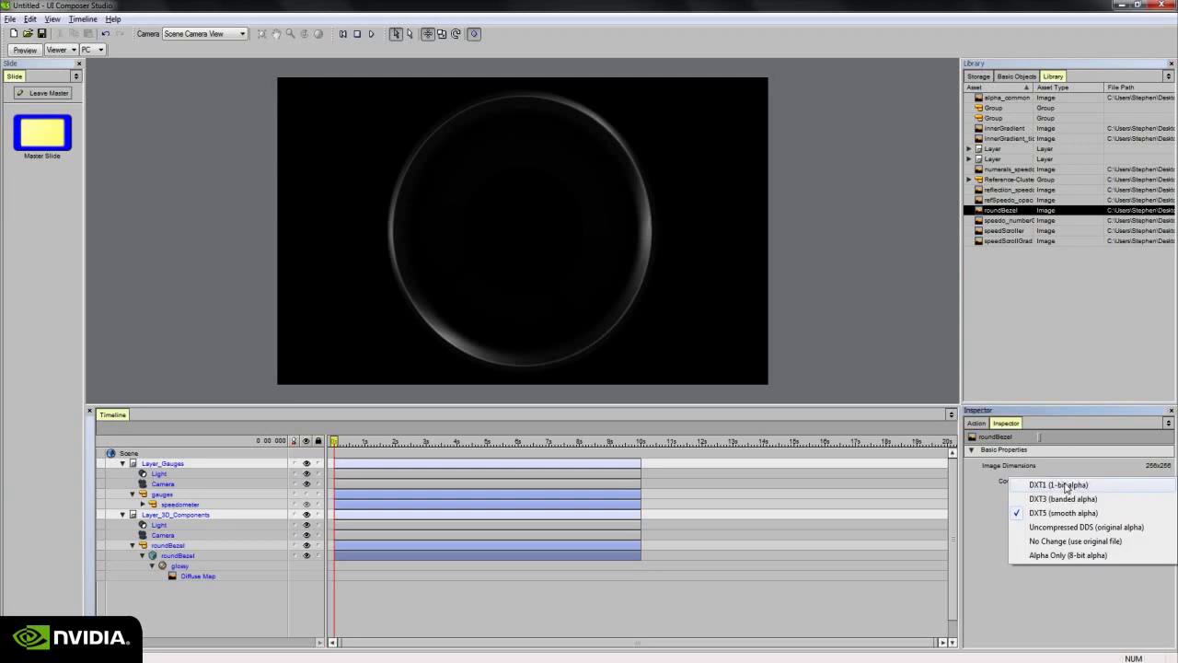
{"action": "left_click", "coordinate": [1030, 530]}
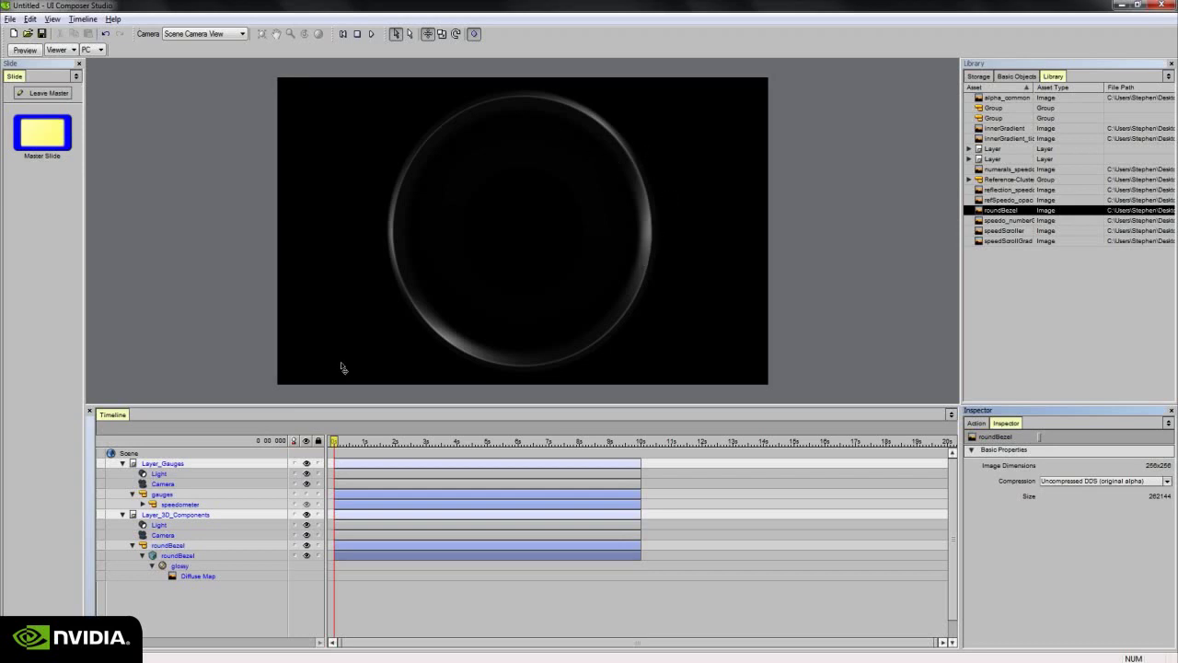
Collapse roundBezel, show the gauges group, and expand the speedometer layer list.
{"action": "left_click", "coordinate": [177, 555]}
{"action": "left_click", "coordinate": [143, 555]}
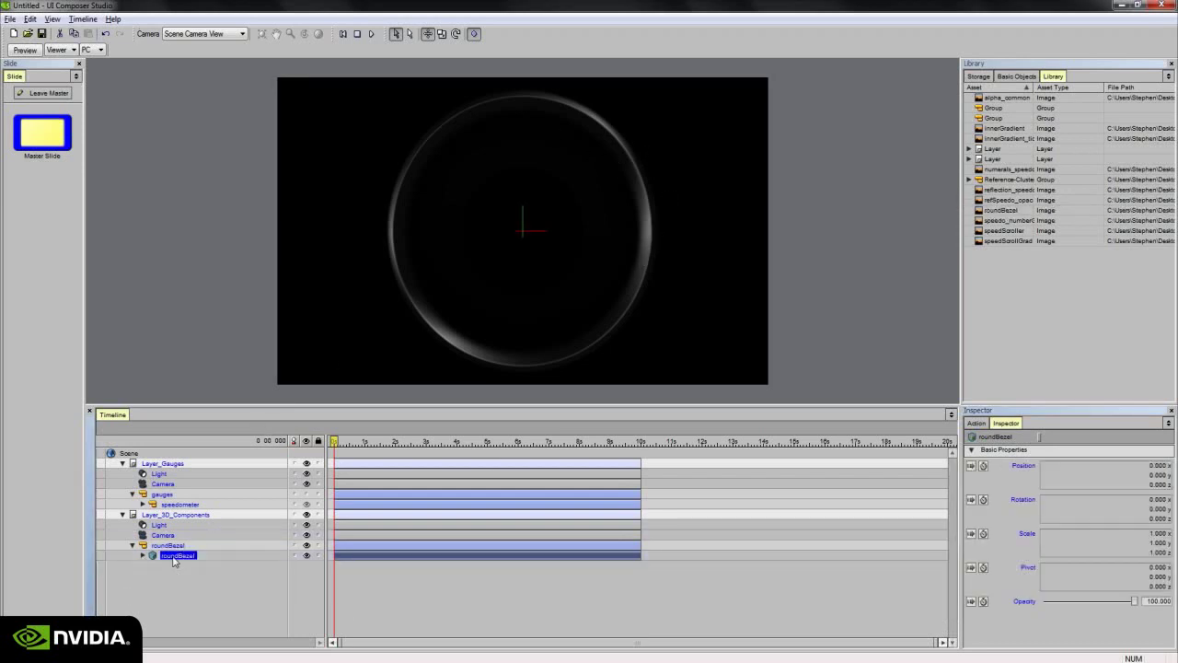
{"action": "left_click", "coordinate": [163, 546]}
{"action": "left_click", "coordinate": [132, 545]}
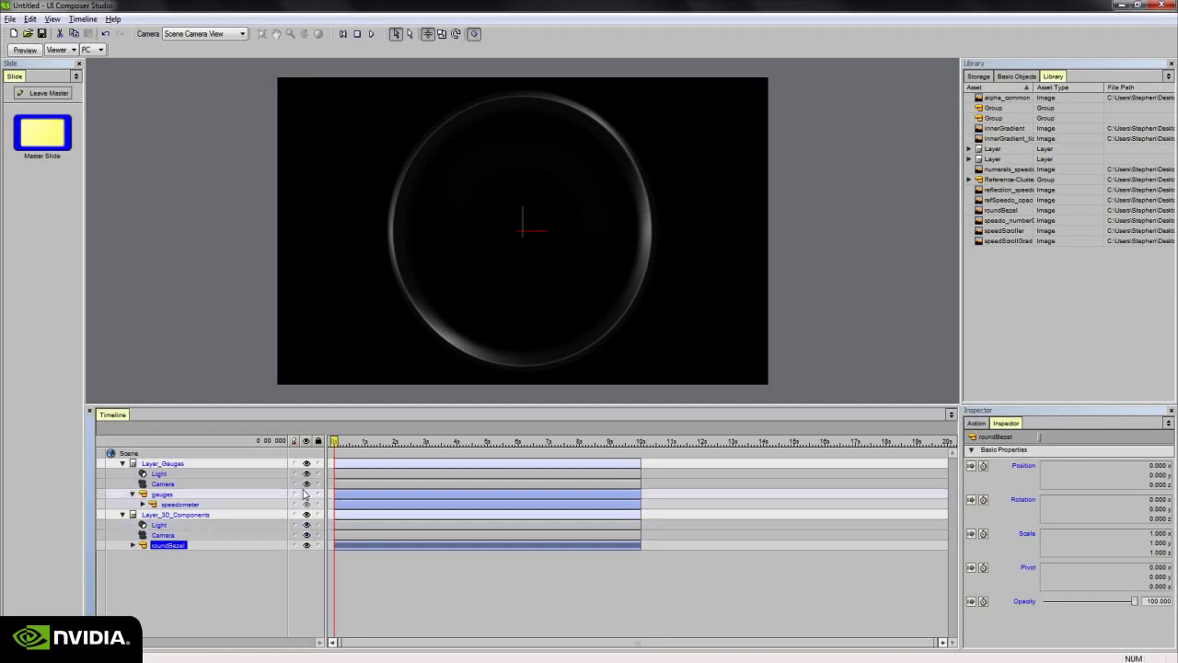
{"action": "left_click", "coordinate": [308, 495]}
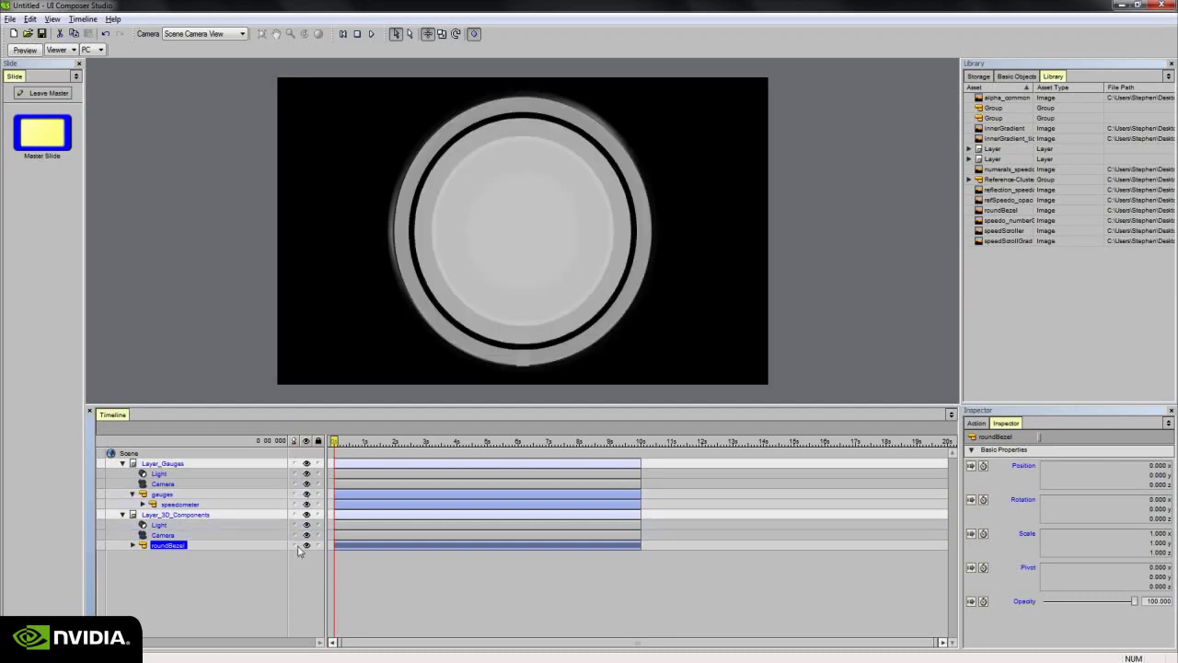
{"action": "left_click", "coordinate": [142, 505]}
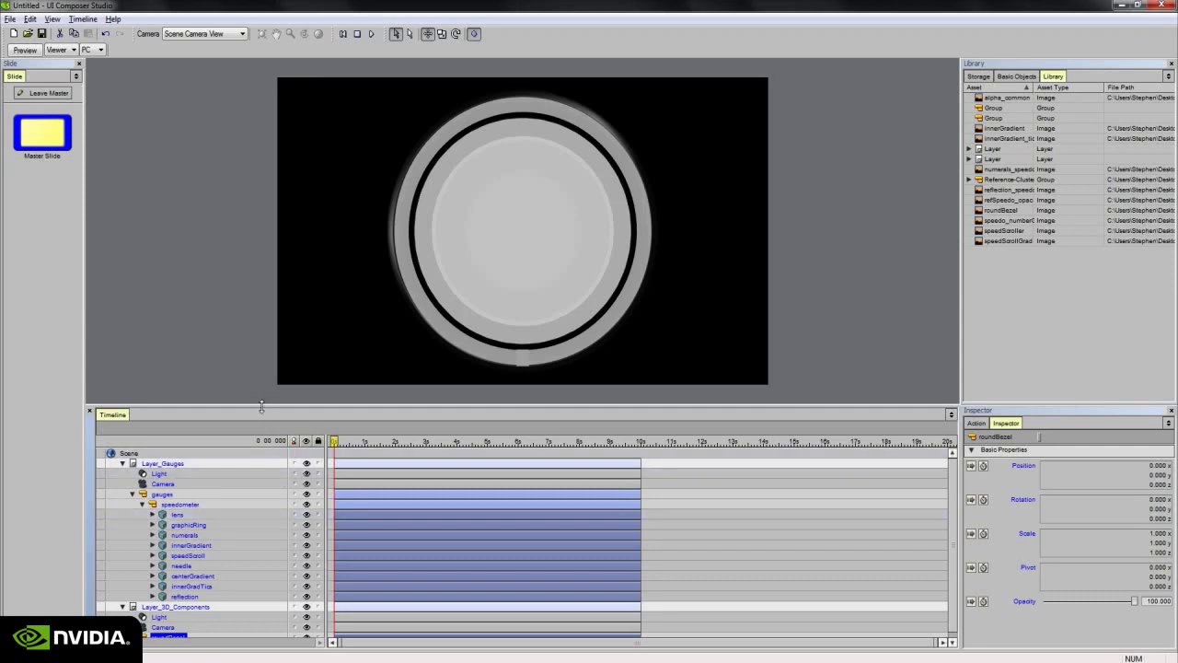
{"action": "left_click_drag", "start_coordinate": [262, 406], "coordinate": [262, 358]}
Move the lens layer to the bottom of the speedometer group.
{"action": "left_click", "coordinate": [152, 546]}
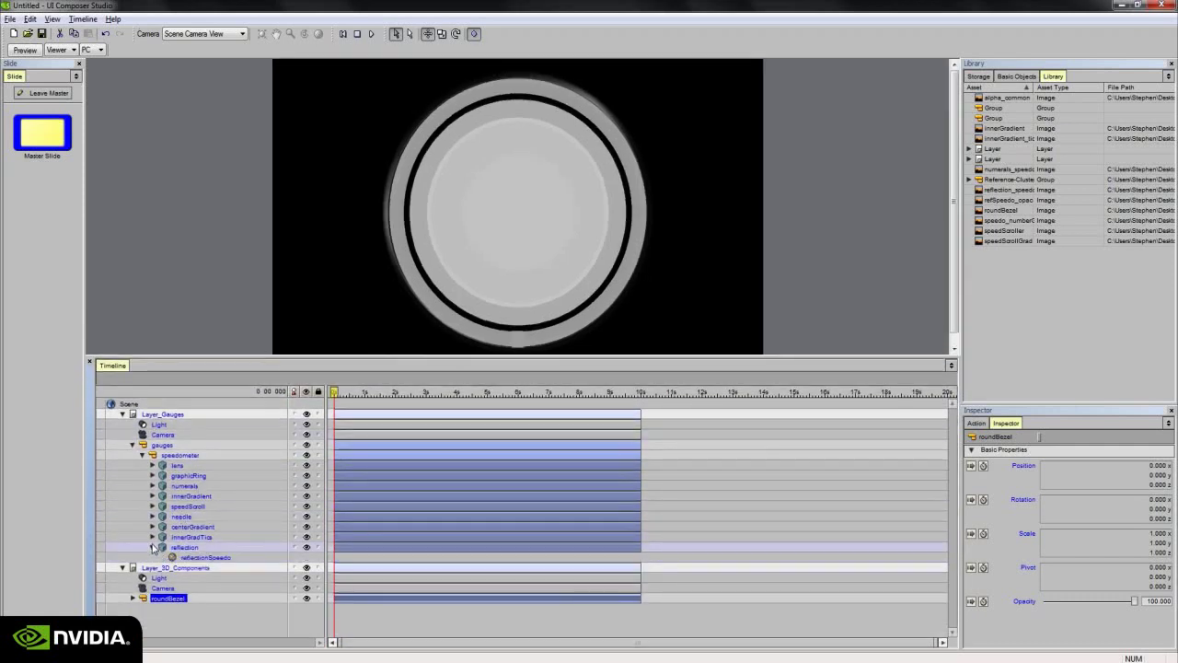
{"action": "left_click", "coordinate": [153, 547]}
{"action": "left_click", "coordinate": [176, 465]}
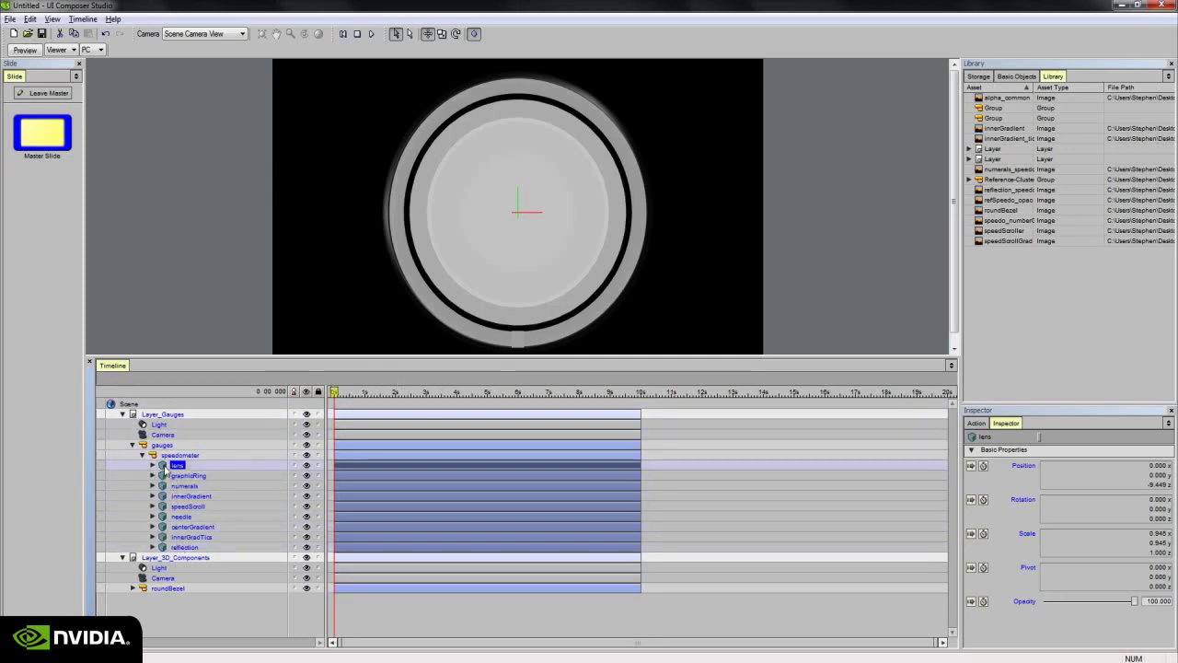
{"action": "left_click_drag", "start_coordinate": [167, 466], "coordinate": [177, 559]}
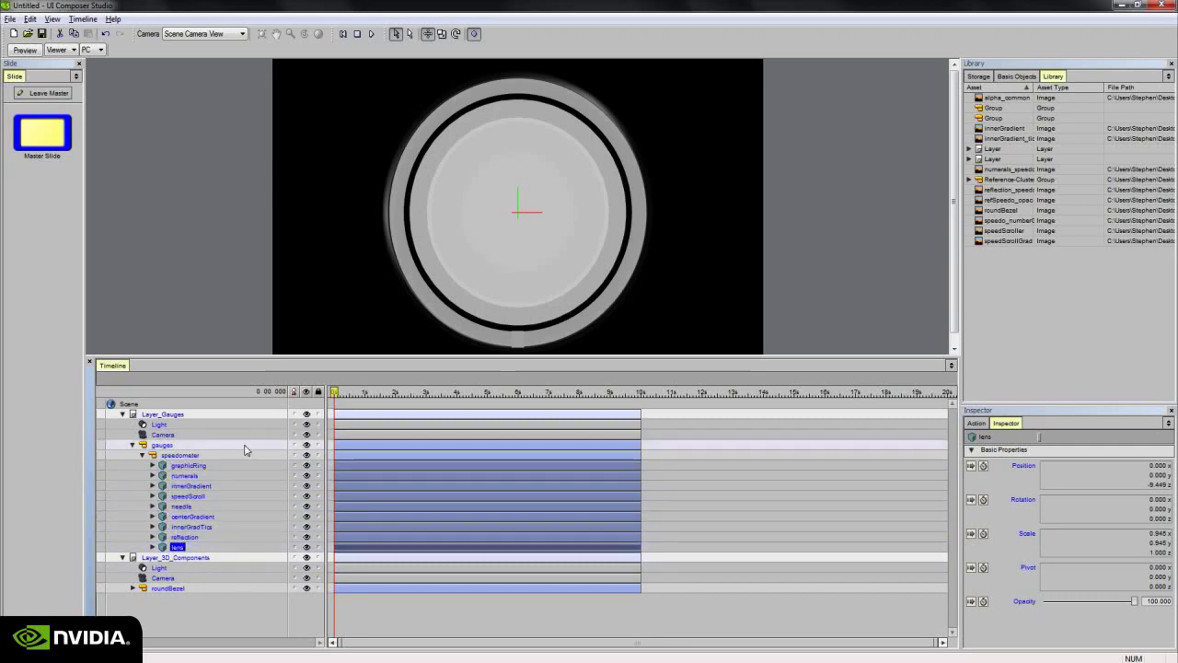
Move centerGradient between the reflection and lens layers.
{"action": "left_click", "coordinate": [193, 486]}
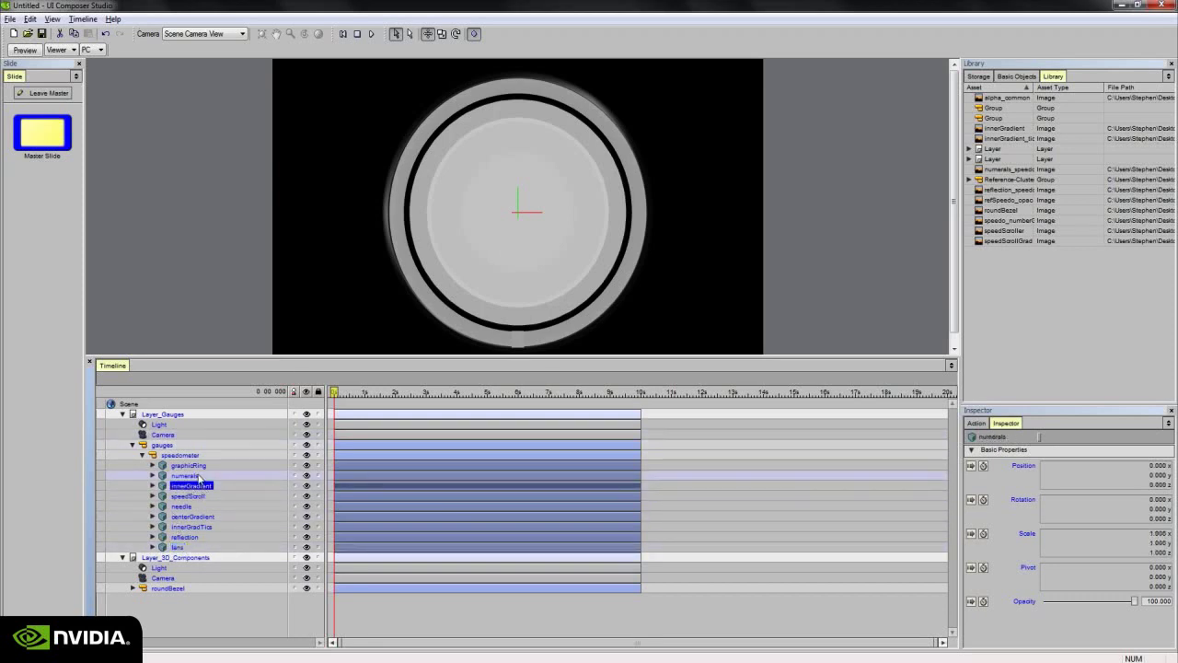
{"action": "key", "text": "Up"}
{"action": "key", "text": "Up"}
{"action": "key", "text": "Down"}
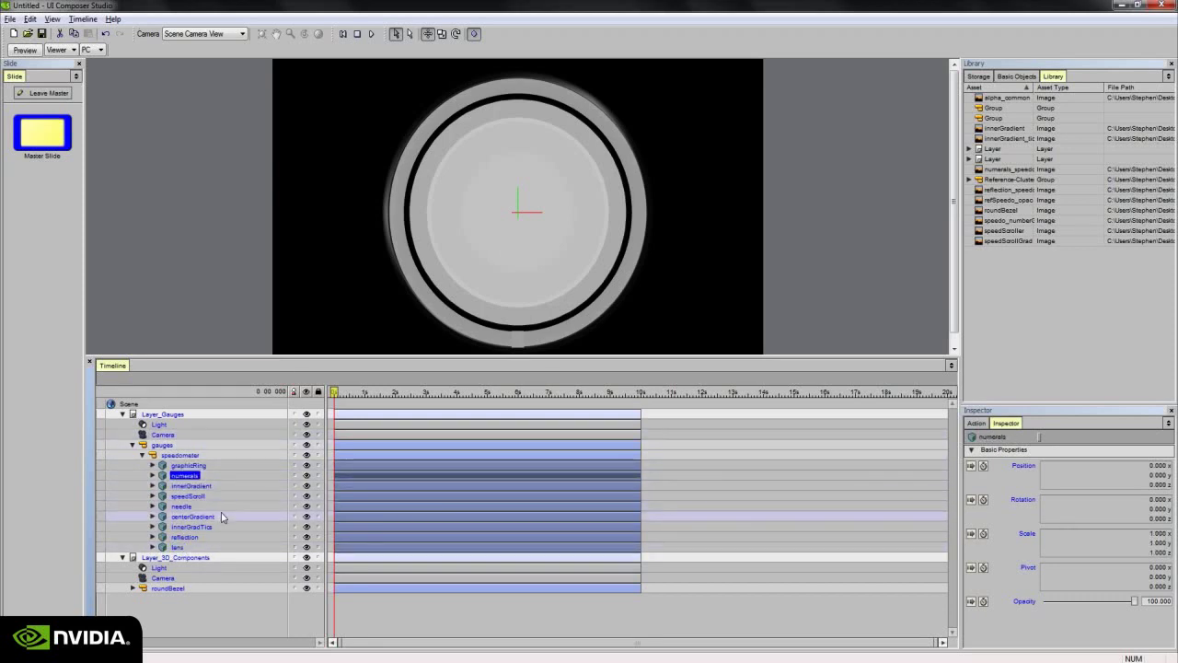
{"action": "left_click", "coordinate": [198, 517]}
{"action": "left_click_drag", "start_coordinate": [170, 543], "coordinate": [173, 541]}
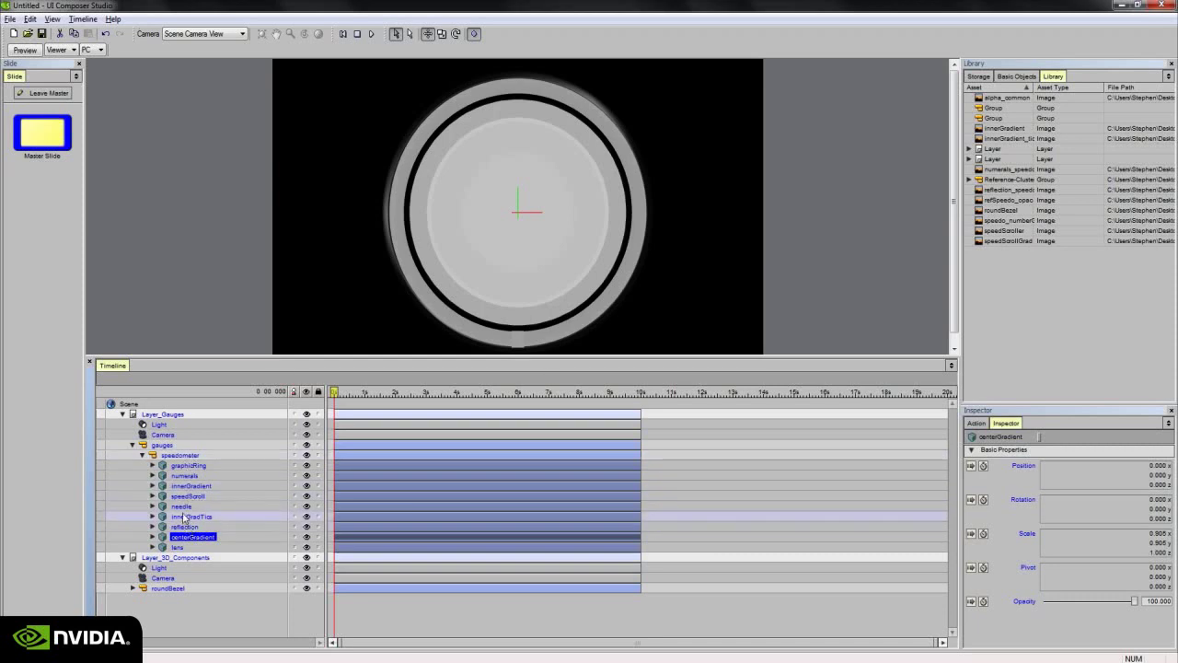
Move needle to the top of speedometer and expand needle, graphicRing and numerals.
{"action": "left_click", "coordinate": [166, 506]}
{"action": "left_click_drag", "start_coordinate": [165, 506], "coordinate": [171, 469]}
{"action": "left_click", "coordinate": [189, 475]}
{"action": "left_click", "coordinate": [186, 484]}
{"action": "left_click", "coordinate": [188, 466]}
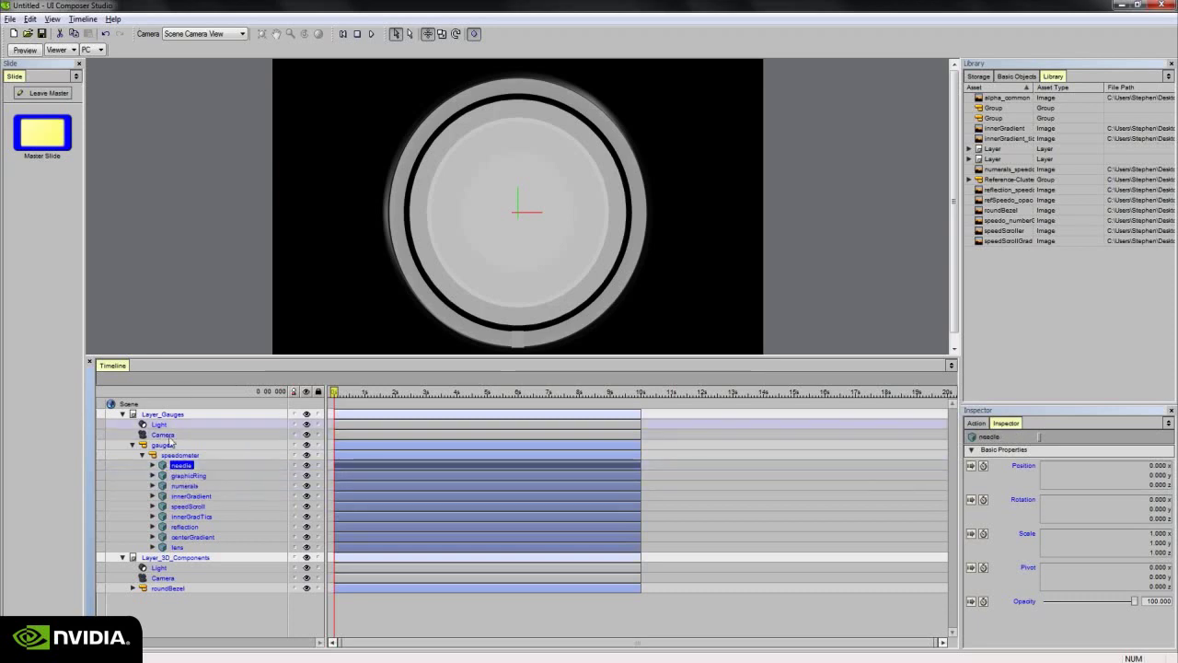
{"action": "left_click", "coordinate": [153, 464]}
{"action": "left_click", "coordinate": [153, 485]}
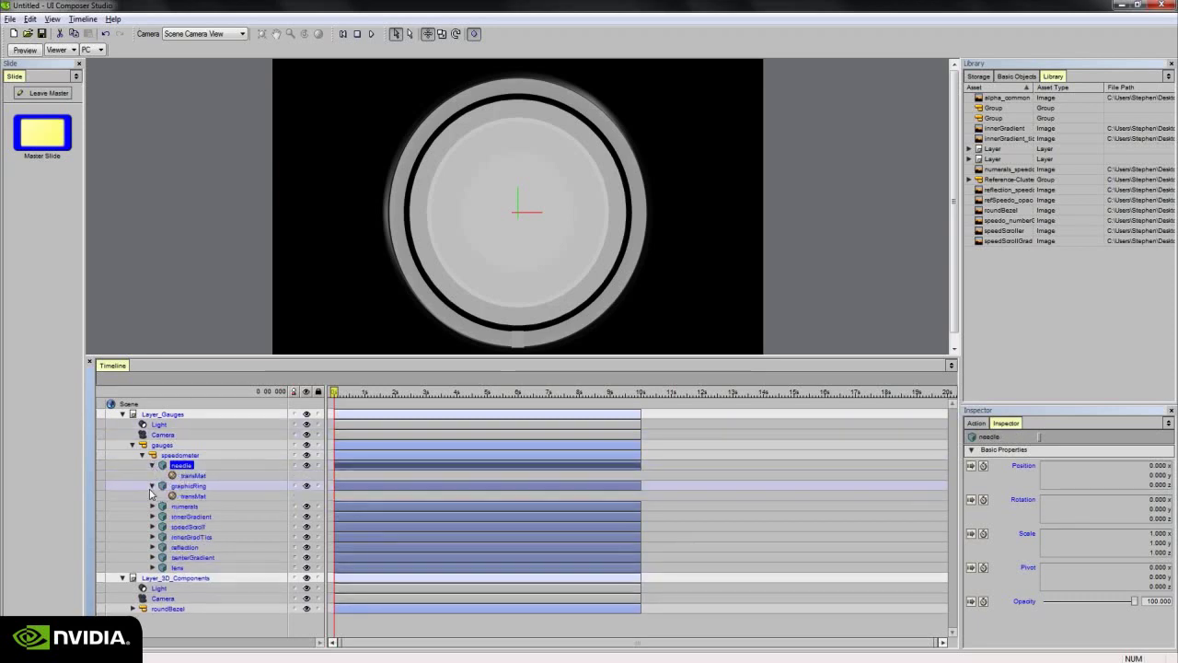
{"action": "left_click", "coordinate": [153, 506]}
Set the needle's transMat Diffuse Map to alpha_common.
{"action": "left_click", "coordinate": [153, 527]}
{"action": "left_click", "coordinate": [153, 526]}
{"action": "left_click", "coordinate": [153, 506]}
{"action": "left_click", "coordinate": [153, 485]}
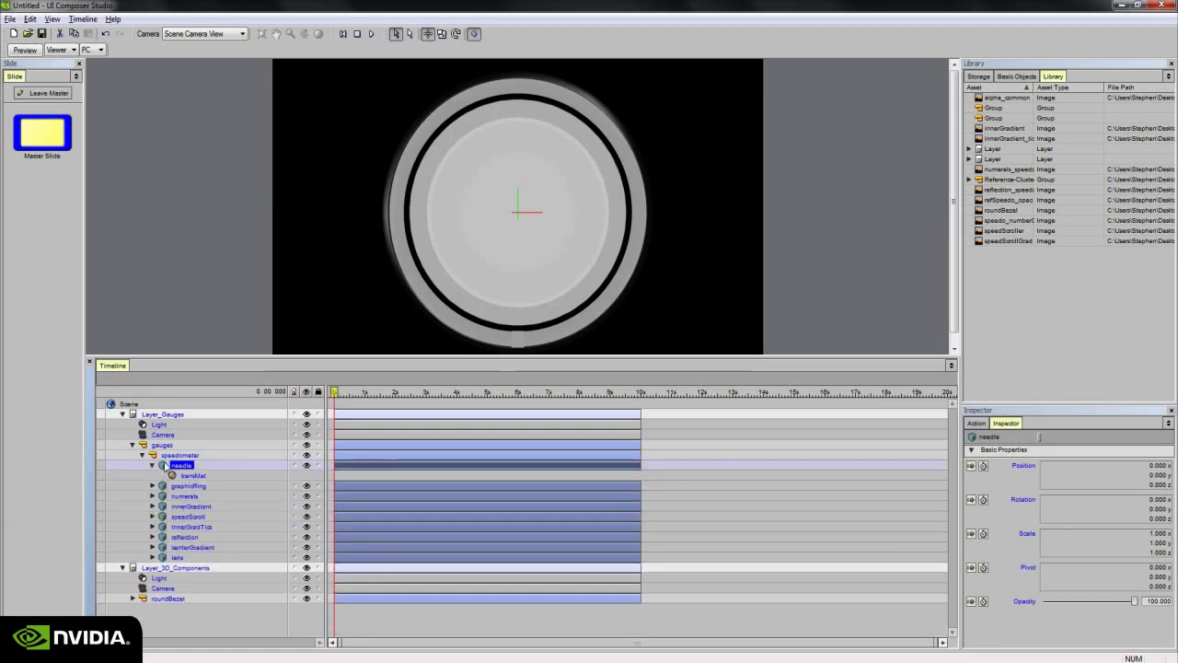
{"action": "left_click", "coordinate": [193, 475]}
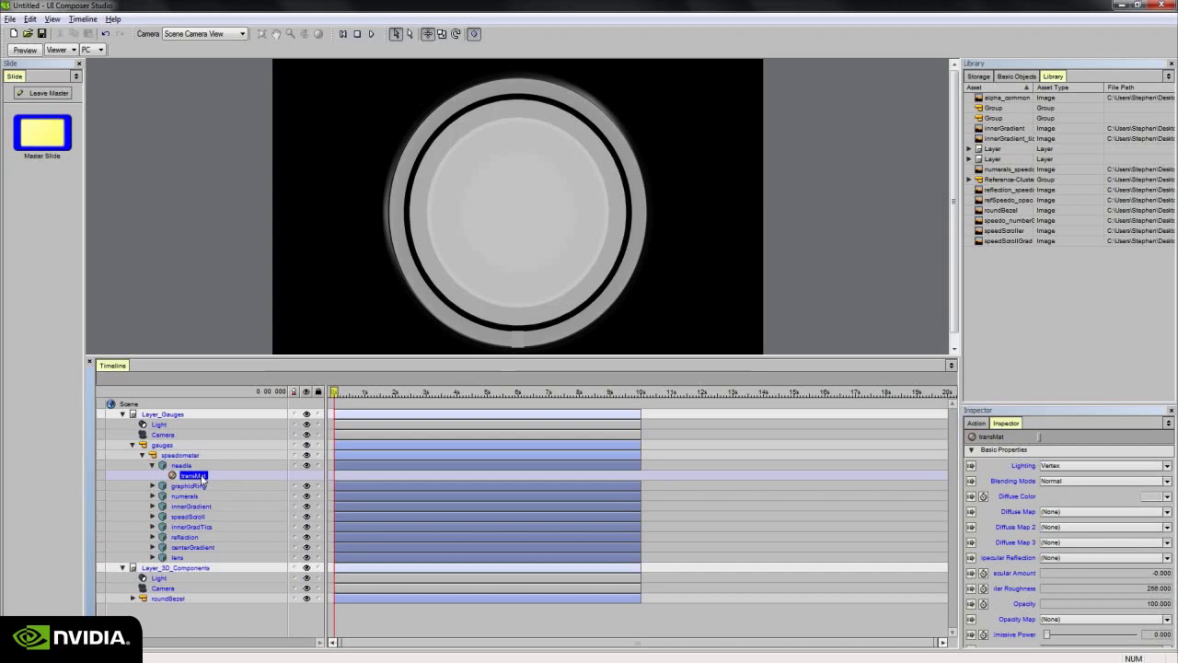
{"action": "left_click", "coordinate": [1114, 512]}
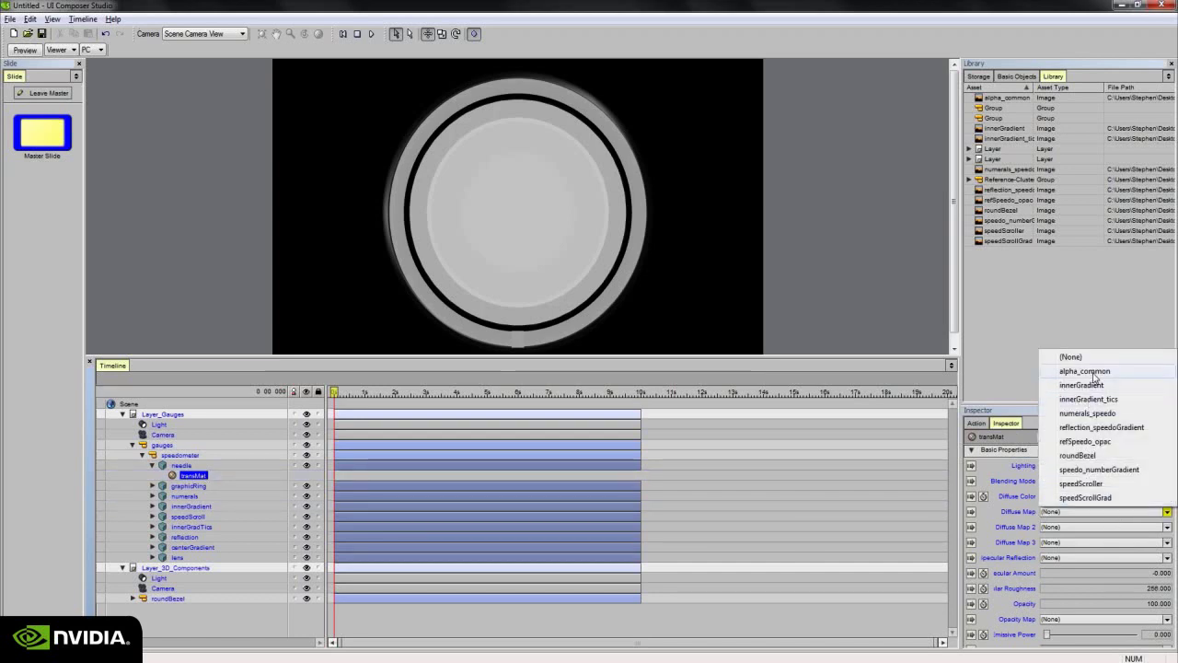
{"action": "left_click", "coordinate": [1091, 372]}
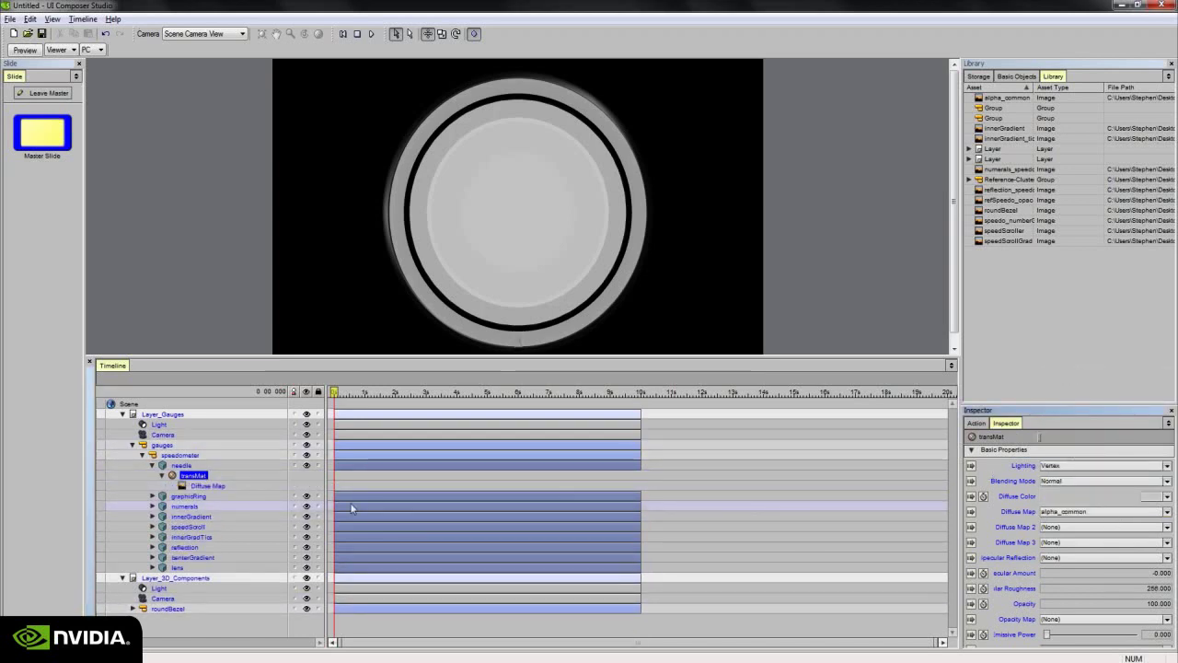
Switch to 3D Perspective View and orbit around the gauge to inspect the needle.
{"action": "left_click_drag", "start_coordinate": [523, 358], "coordinate": [526, 402]}
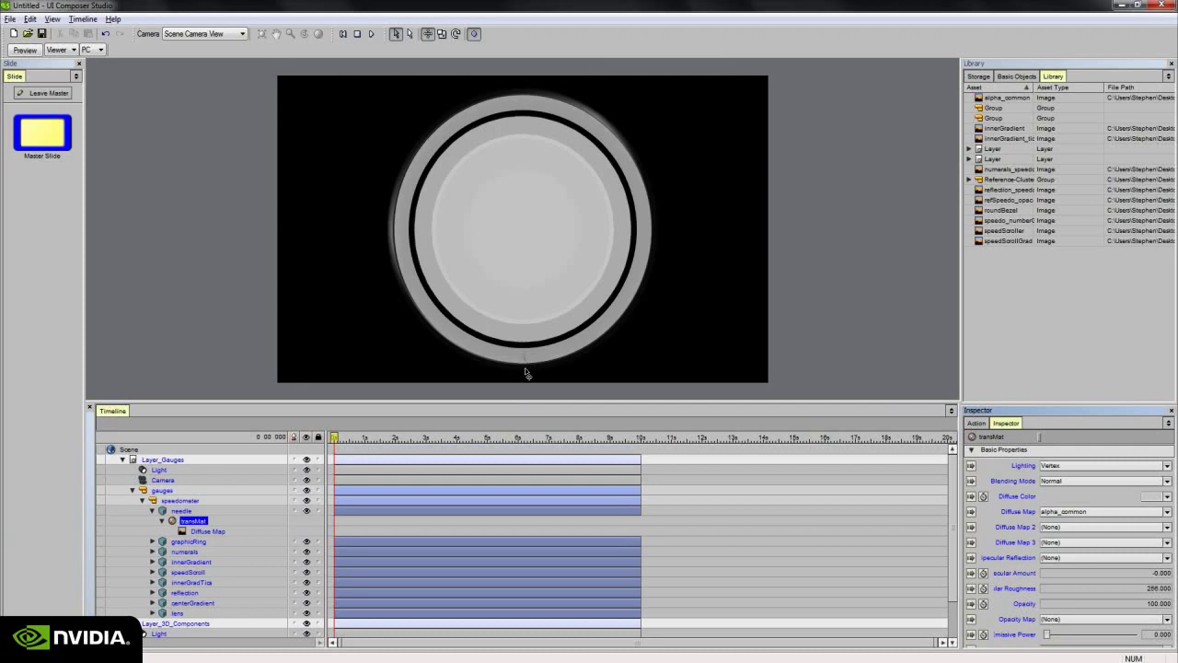
{"action": "left_click", "coordinate": [223, 38]}
{"action": "left_click", "coordinate": [214, 48]}
{"action": "scroll", "coordinate": [565, 374], "scroll_direction": "up", "scroll_amount": 3}
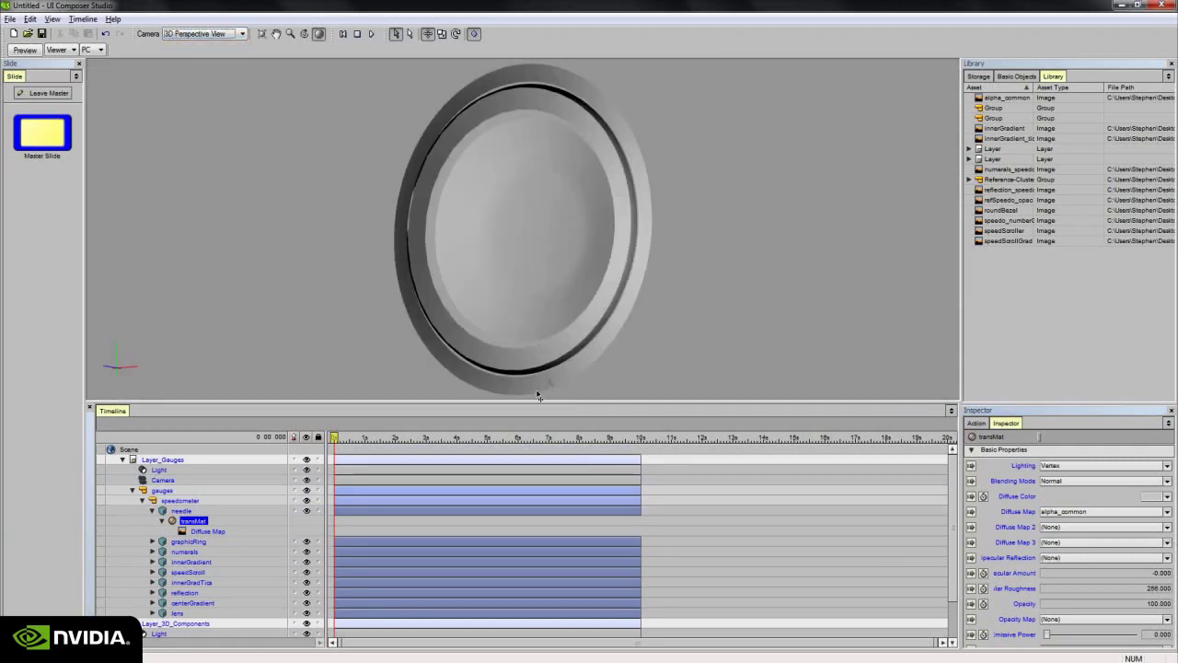
{"action": "middle_click_drag", "start_coordinate": [678, 286], "coordinate": [630, 301]}
{"action": "middle_click_drag", "start_coordinate": [505, 315], "coordinate": [470, 307]}
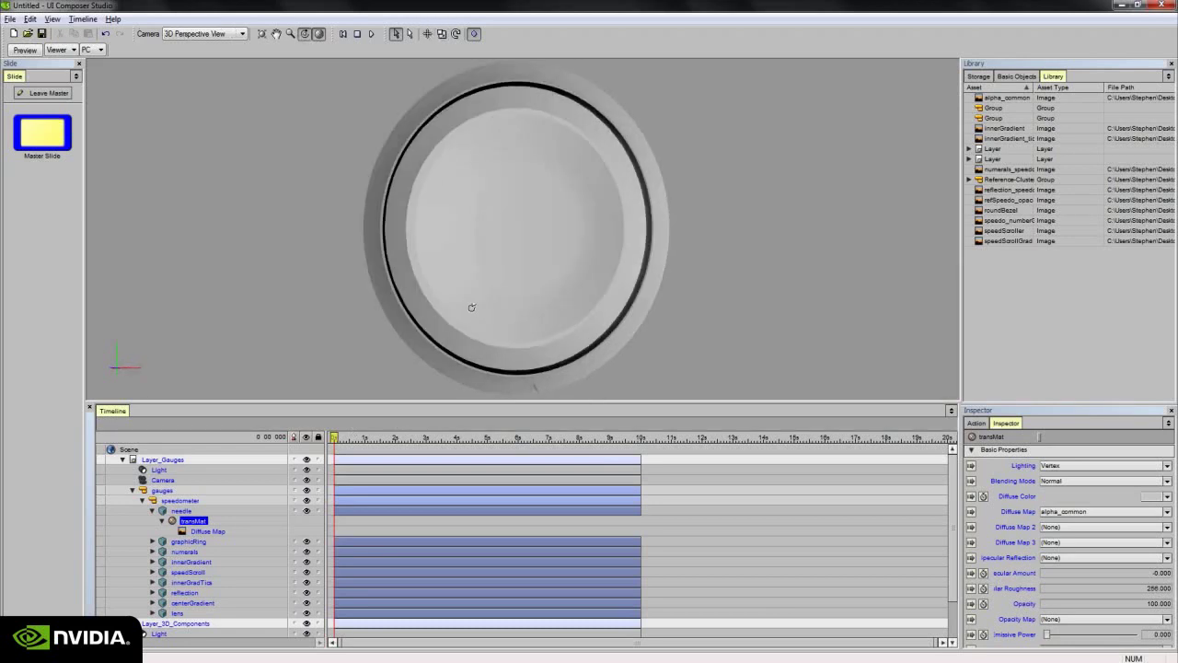
{"action": "left_click", "coordinate": [182, 510]}
{"action": "middle_click_drag", "start_coordinate": [571, 295], "coordinate": [537, 243]}
{"action": "middle_click_drag", "start_coordinate": [536, 199], "coordinate": [534, 333]}
Back in Scene Camera View, start choosing a cyan-blue diffuse colour for the needle's material.
{"action": "left_click", "coordinate": [242, 34]}
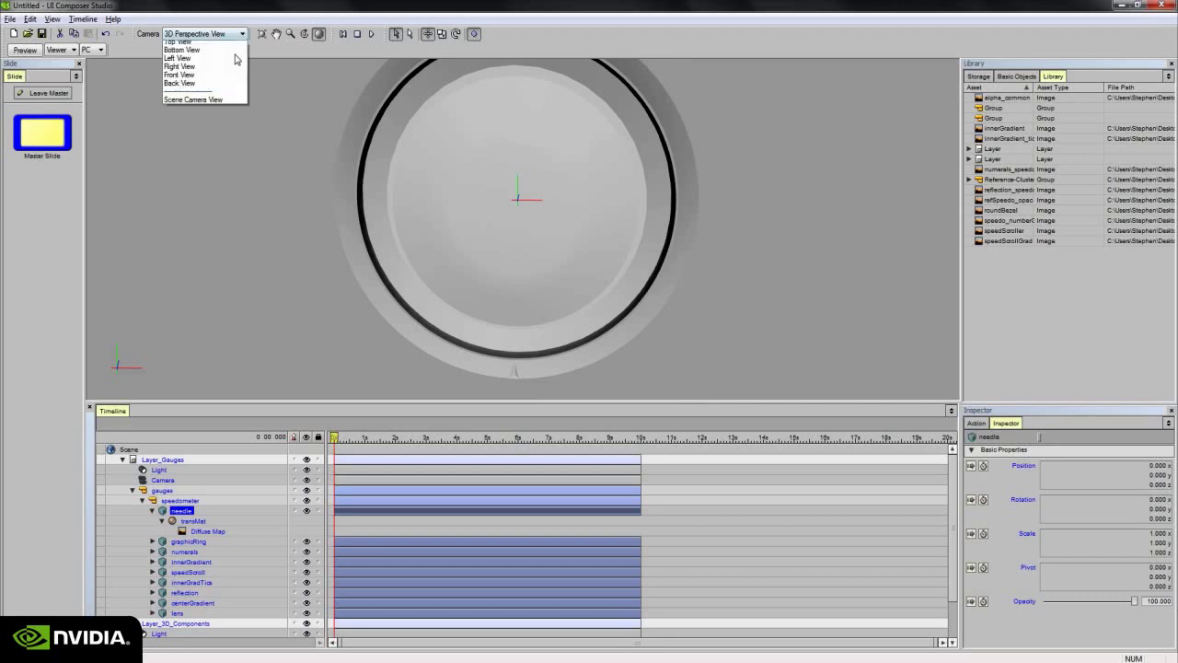
{"action": "left_click", "coordinate": [205, 121]}
{"action": "left_click", "coordinate": [211, 521]}
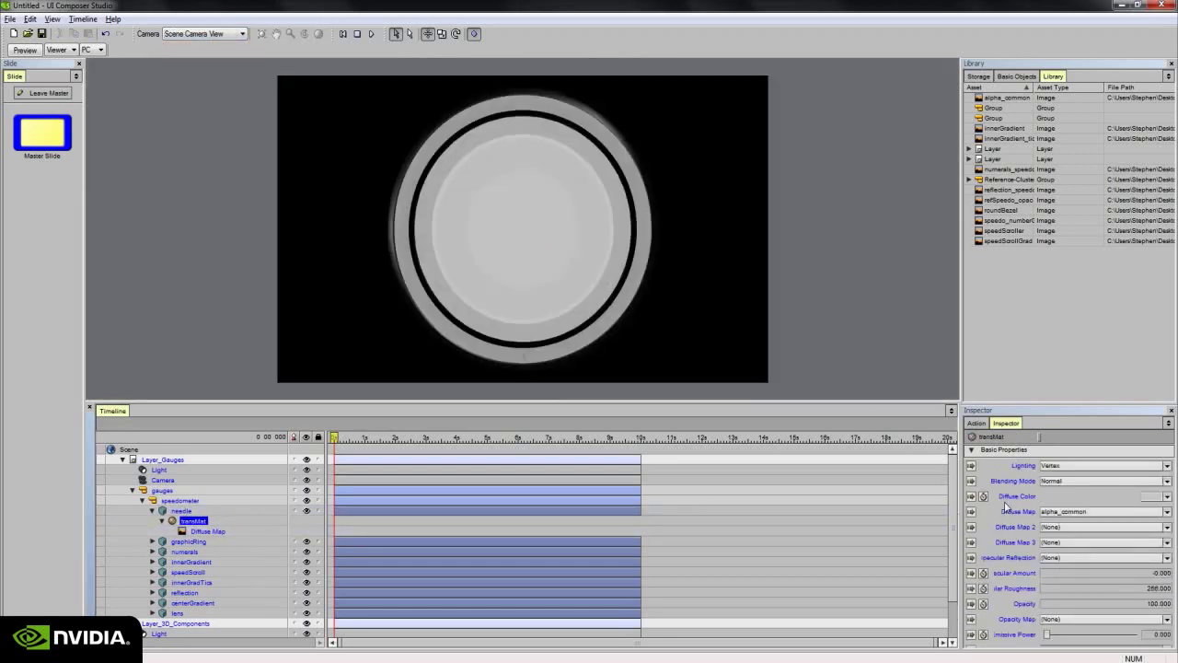
{"action": "left_click", "coordinate": [1141, 498]}
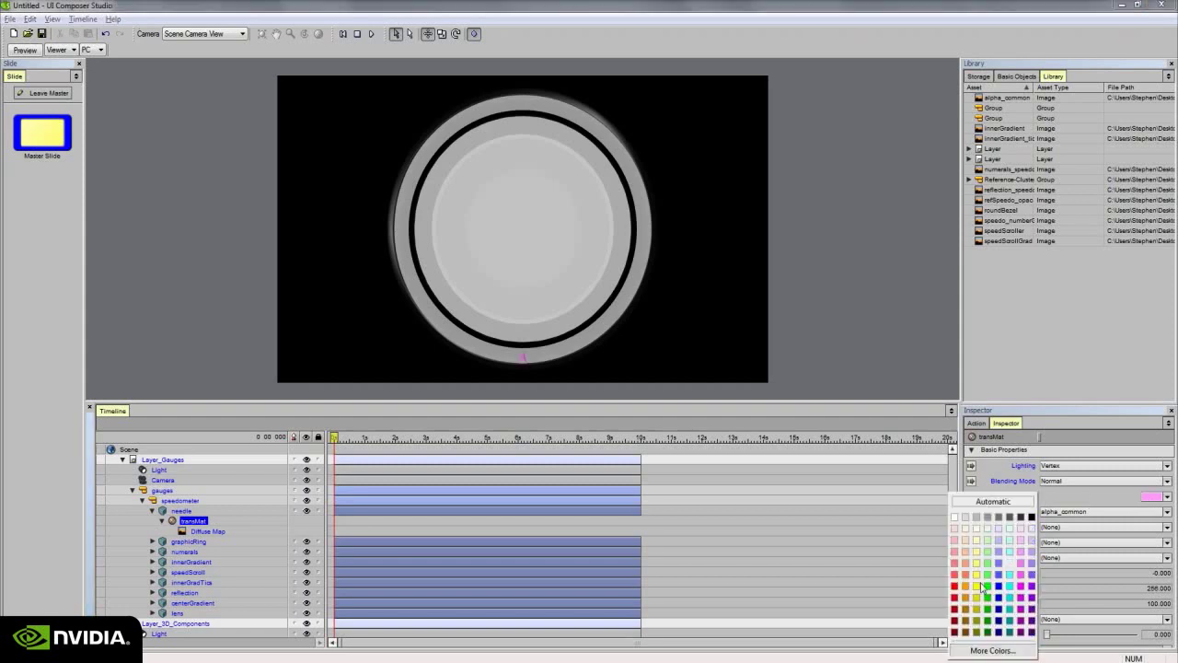
{"action": "left_click", "coordinate": [994, 650]}
{"action": "left_click", "coordinate": [948, 493]}
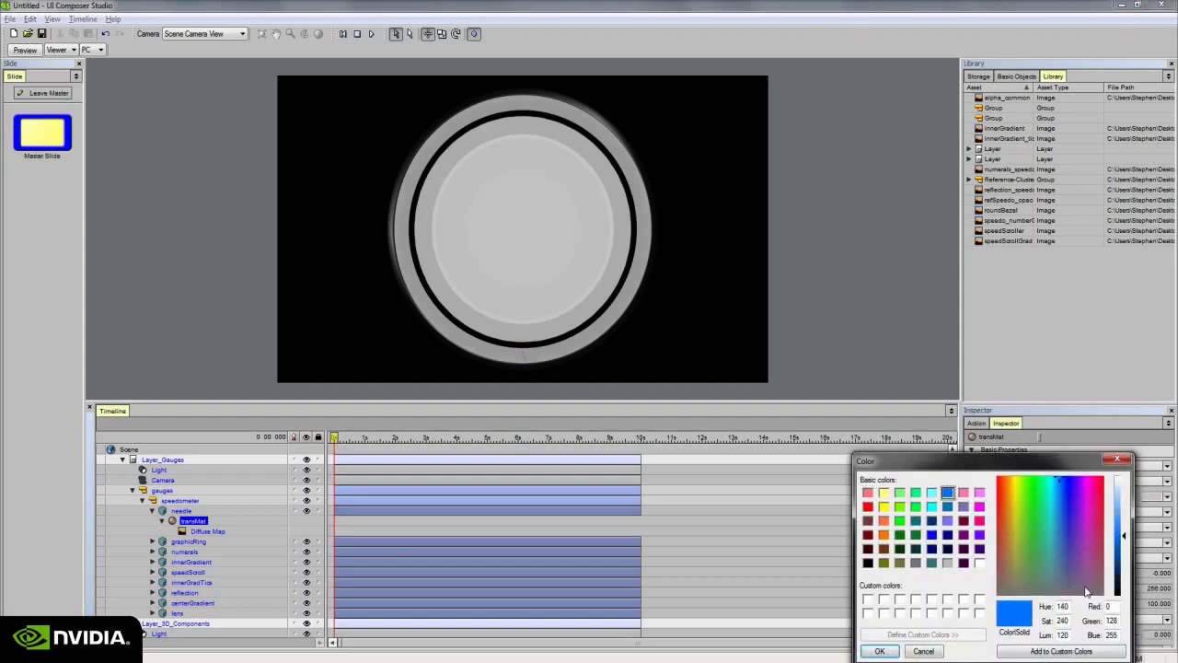
{"action": "left_click", "coordinate": [1123, 539]}
{"action": "left_click", "coordinate": [1056, 479]}
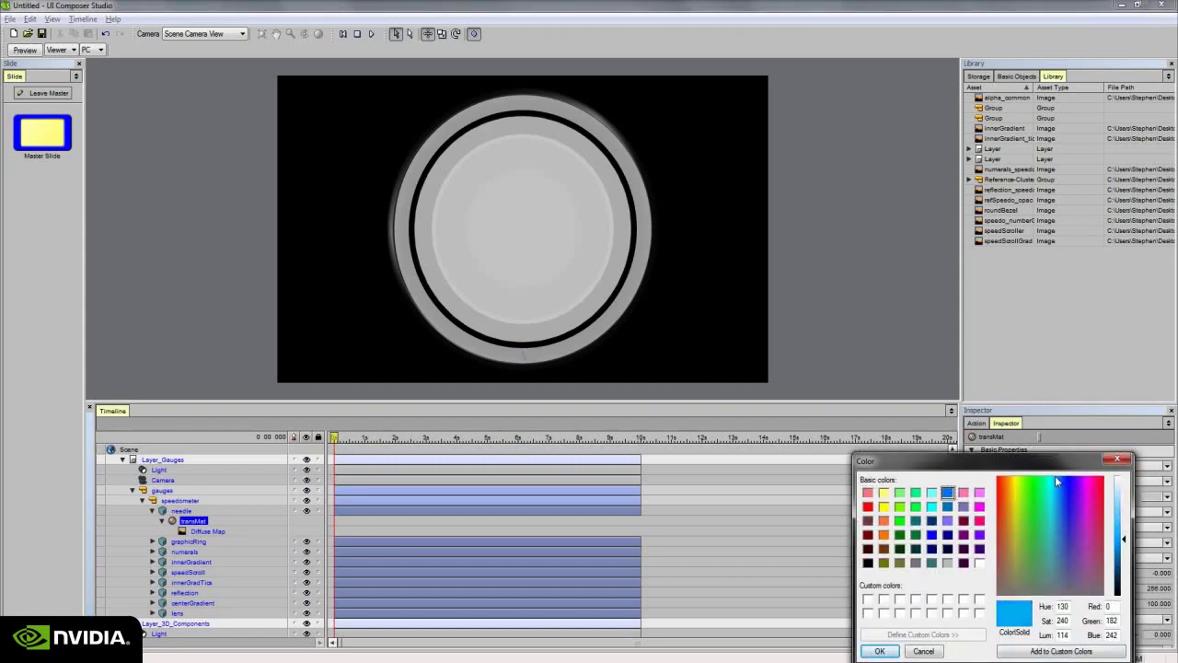
Save a saturated blue as a custom colour and apply it as the needle's diffuse colour.
{"action": "left_click", "coordinate": [1028, 650]}
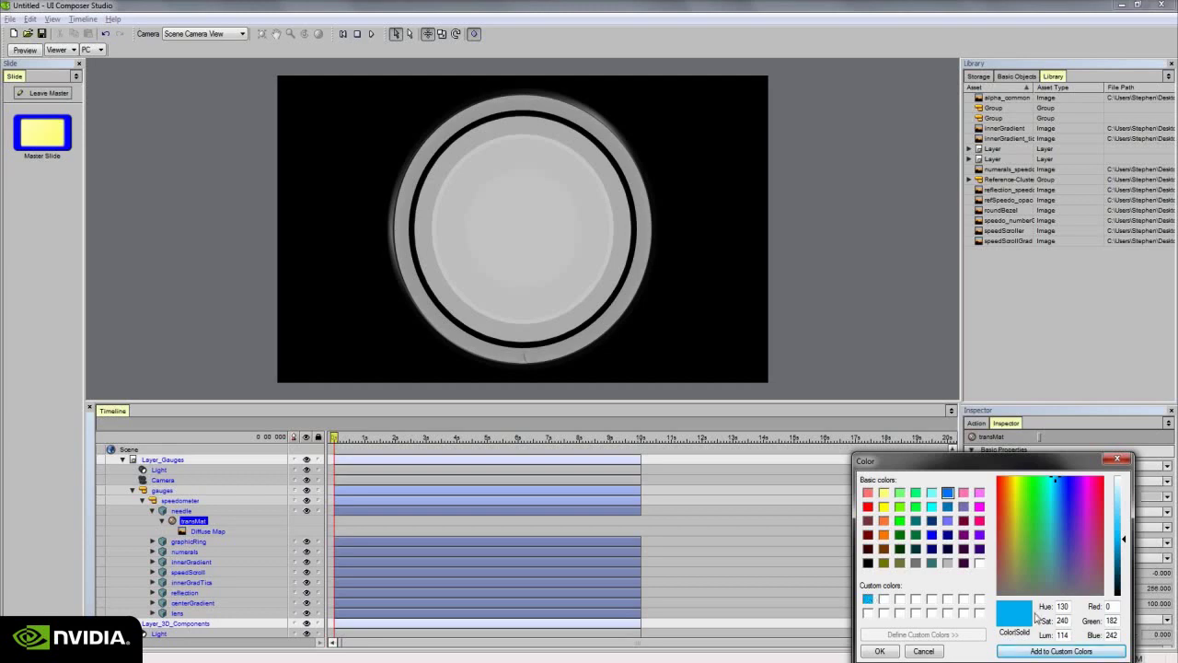
{"action": "left_click", "coordinate": [1056, 477]}
{"action": "left_click", "coordinate": [1012, 649]}
{"action": "left_click", "coordinate": [868, 613]}
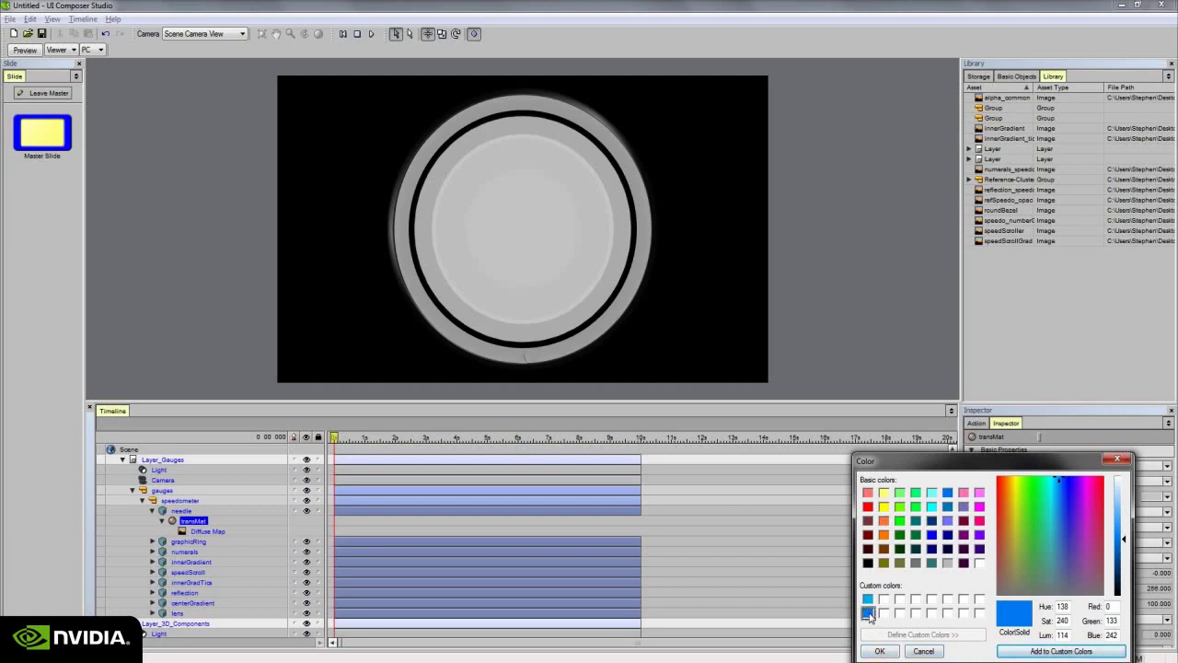
{"action": "left_click", "coordinate": [880, 651]}
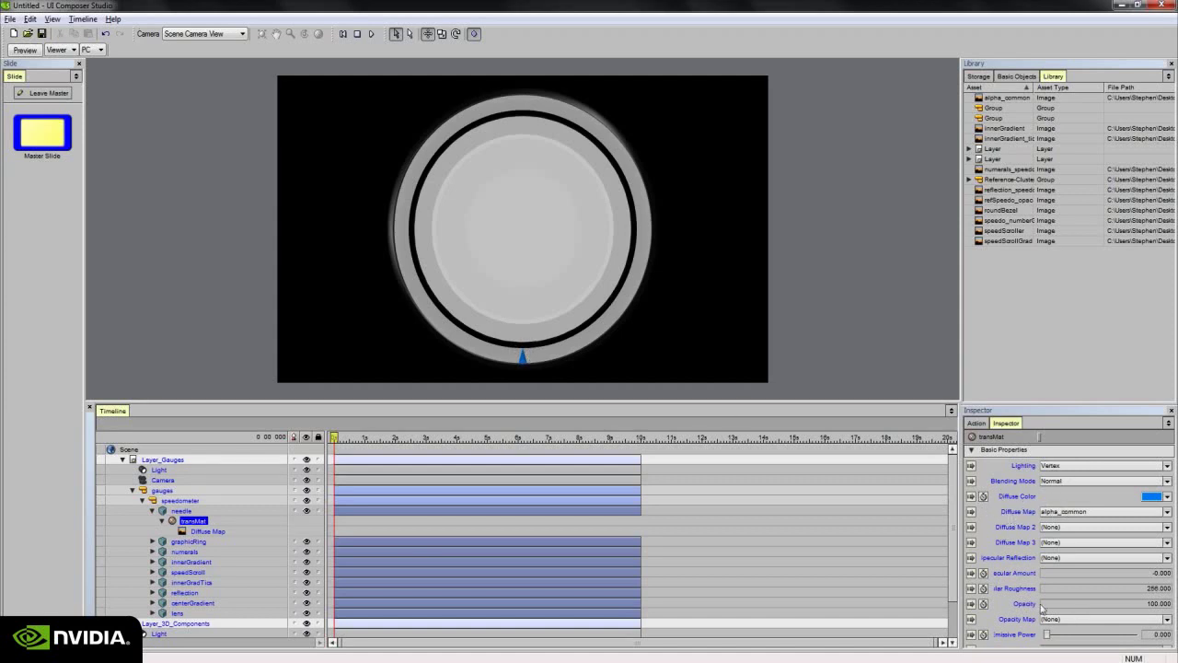
Raise the needle material's Emissive Power and edit its value to 50.
{"action": "left_click_drag", "start_coordinate": [1047, 634], "coordinate": [1086, 641]}
{"action": "left_click", "coordinate": [1157, 638]}
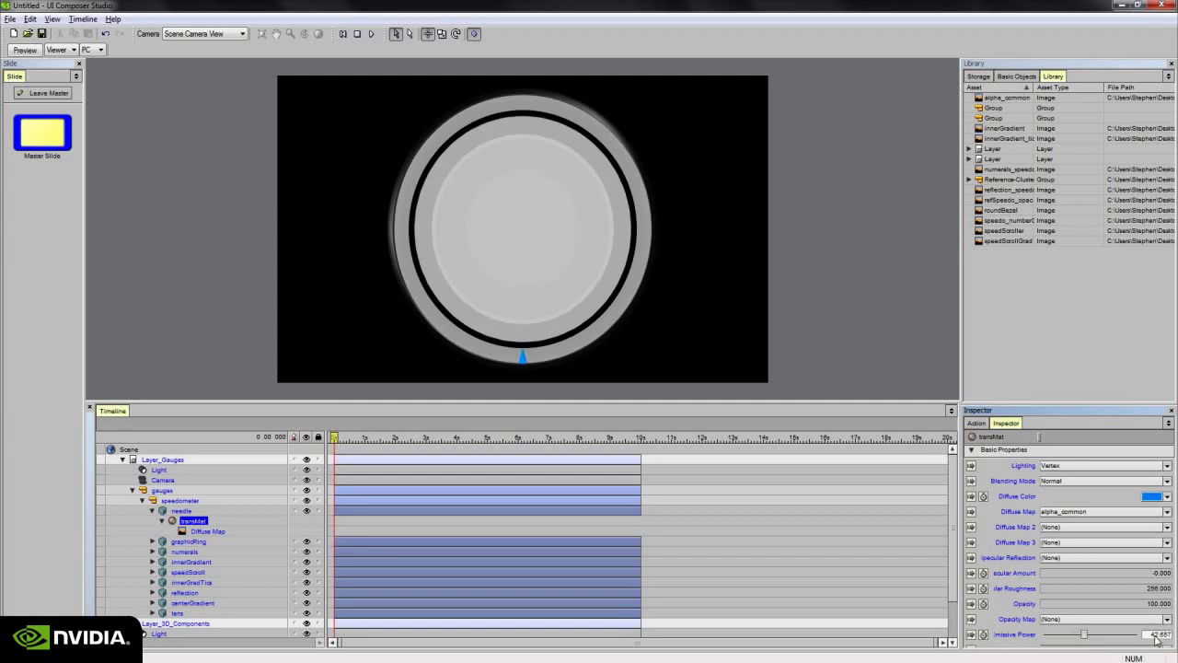
{"action": "double_click", "coordinate": [1156, 636]}
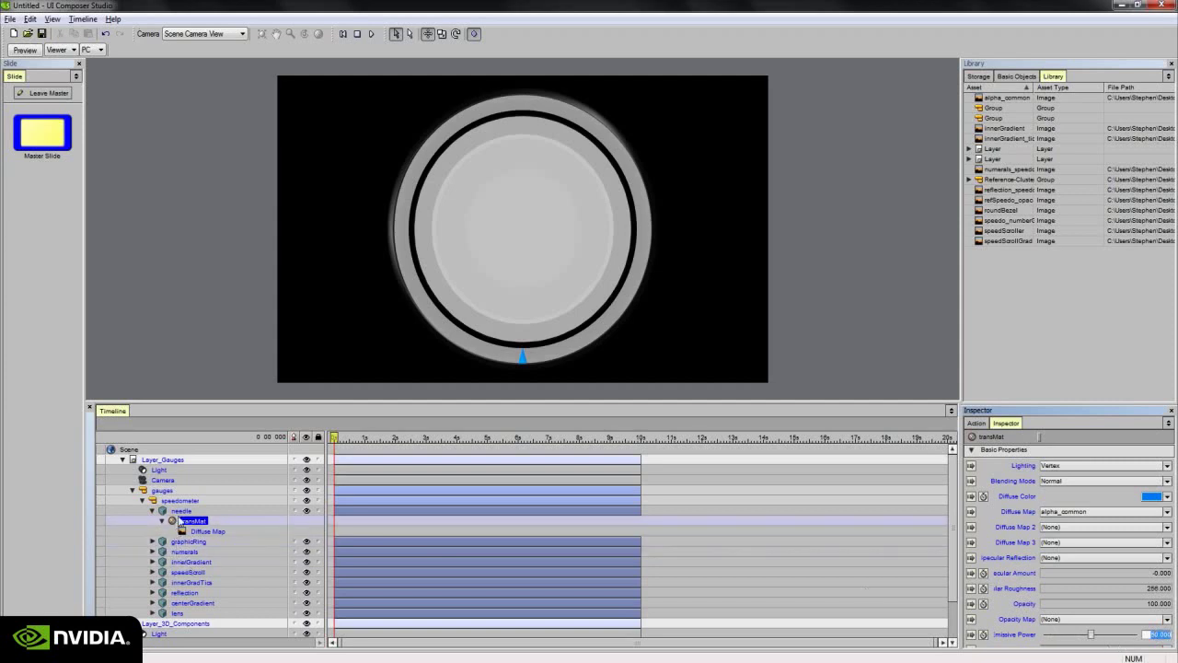
Commit Emissive Power 50, collapse needle, and select graphicRing's transMat material.
{"action": "left_click", "coordinate": [188, 523]}
{"action": "left_click", "coordinate": [181, 511]}
{"action": "left_click", "coordinate": [152, 511]}
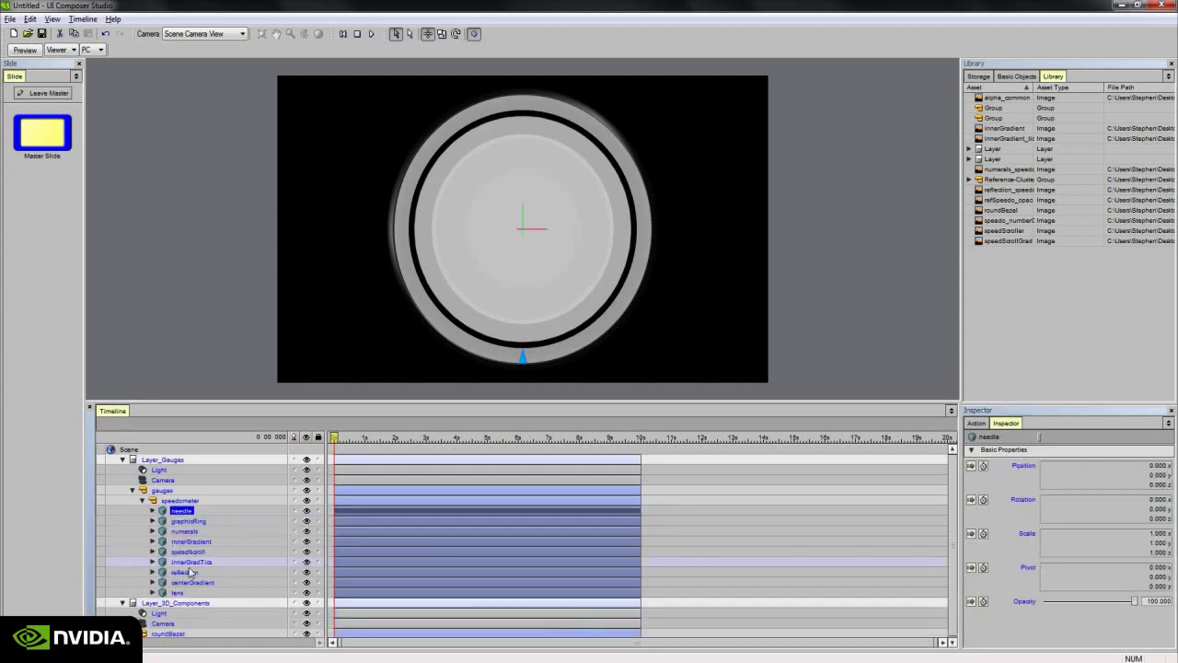
{"action": "left_click", "coordinate": [155, 521]}
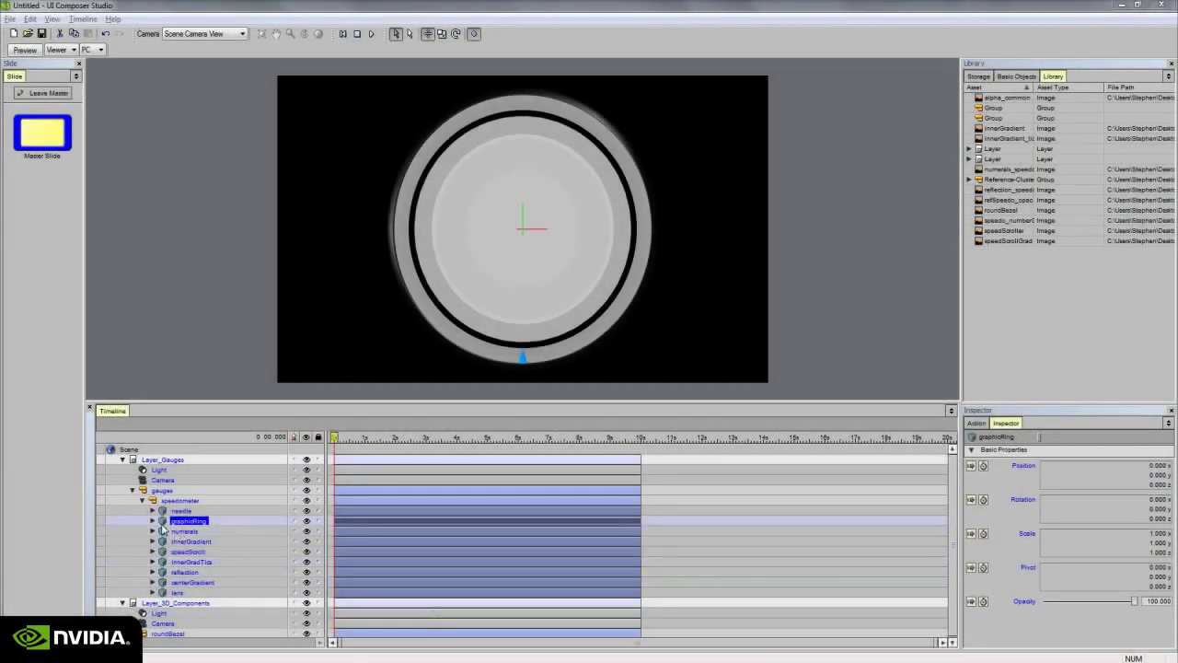
{"action": "left_click", "coordinate": [152, 522]}
{"action": "left_click", "coordinate": [192, 531]}
Give graphicRing's transMat a white diffuse colour and the alpha_common diffuse map.
{"action": "left_click", "coordinate": [1151, 496]}
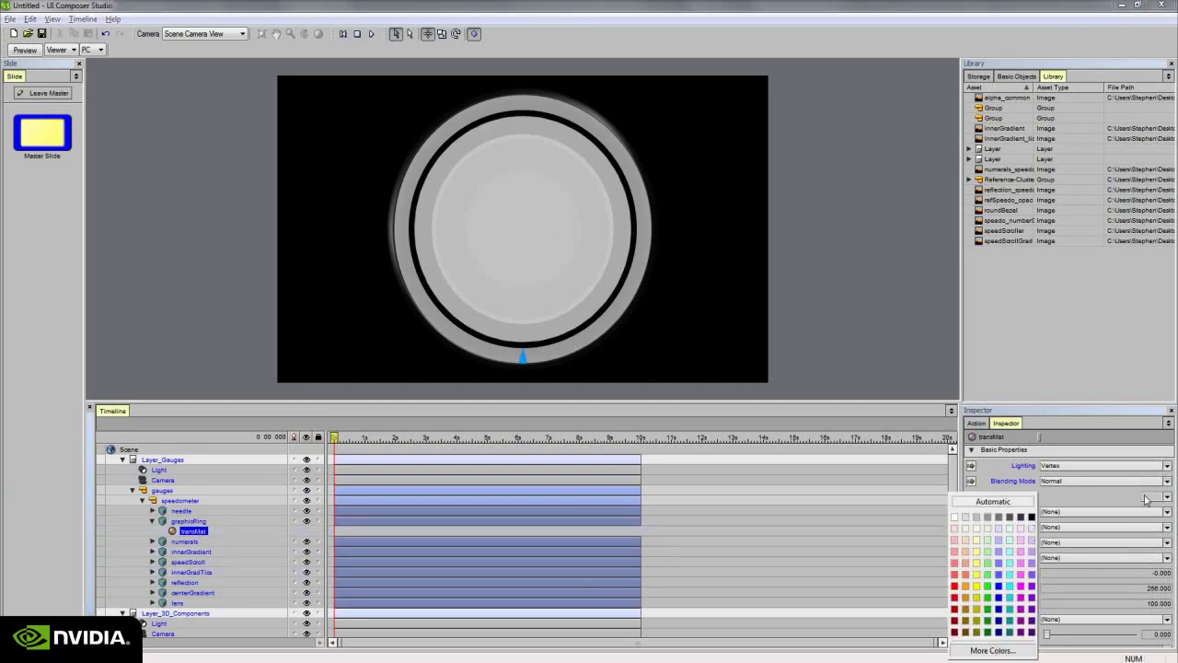
{"action": "left_click", "coordinate": [965, 519]}
{"action": "left_click", "coordinate": [1069, 512]}
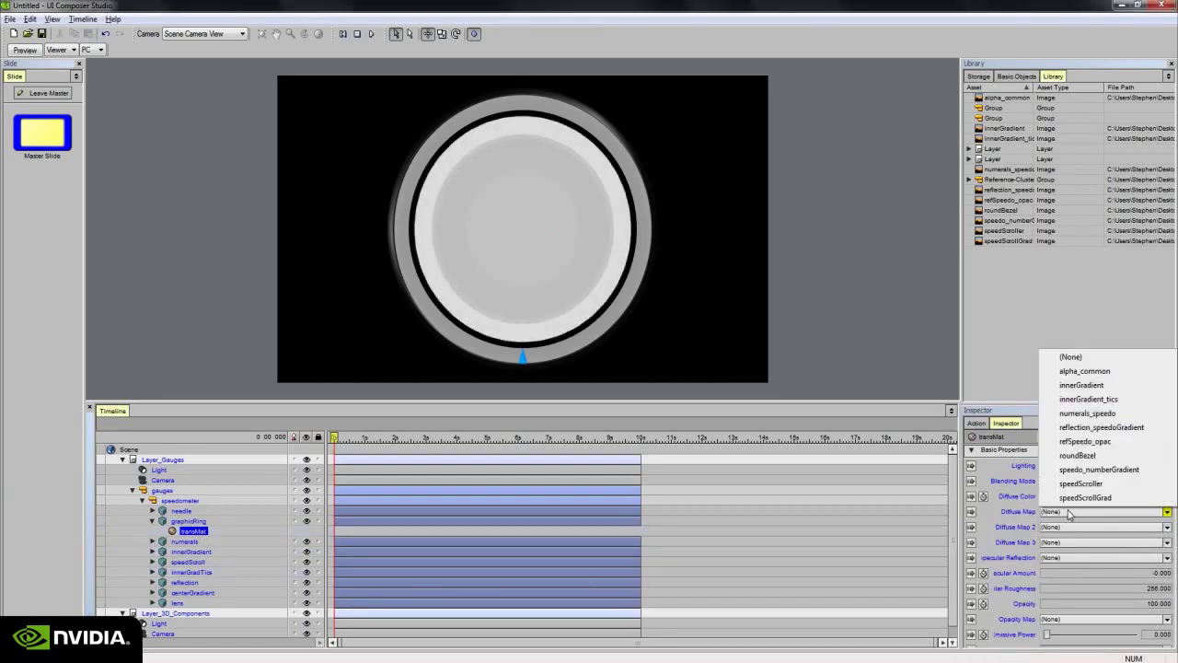
{"action": "left_click", "coordinate": [1106, 371]}
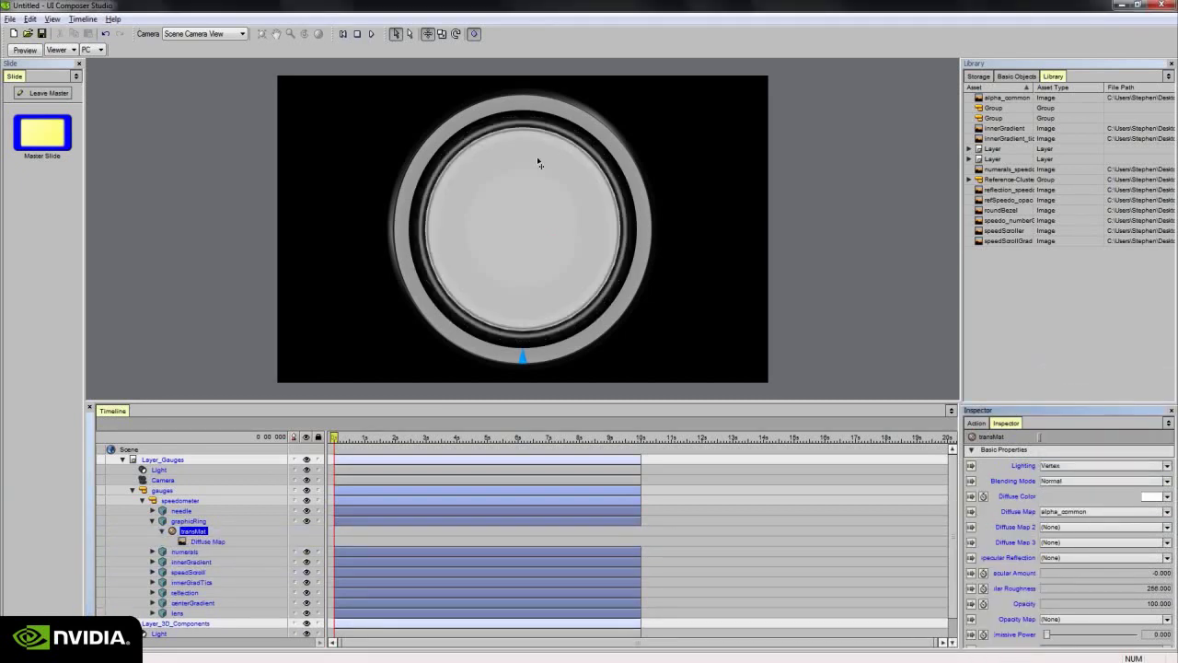
{"action": "left_click", "coordinate": [153, 551]}
Set the numerals material's diffuse colour to white and its Diffuse Map to numerals_speedo.
{"action": "left_click", "coordinate": [193, 561]}
{"action": "left_click", "coordinate": [1150, 496]}
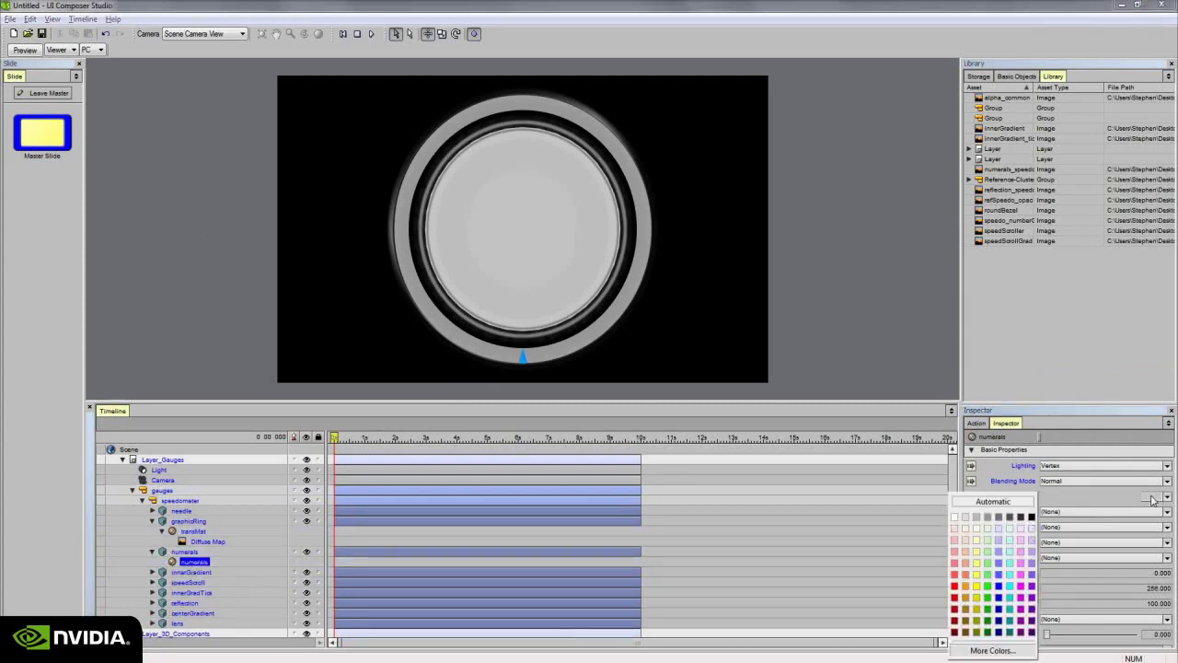
{"action": "left_click", "coordinate": [1029, 518]}
{"action": "left_click", "coordinate": [1064, 512]}
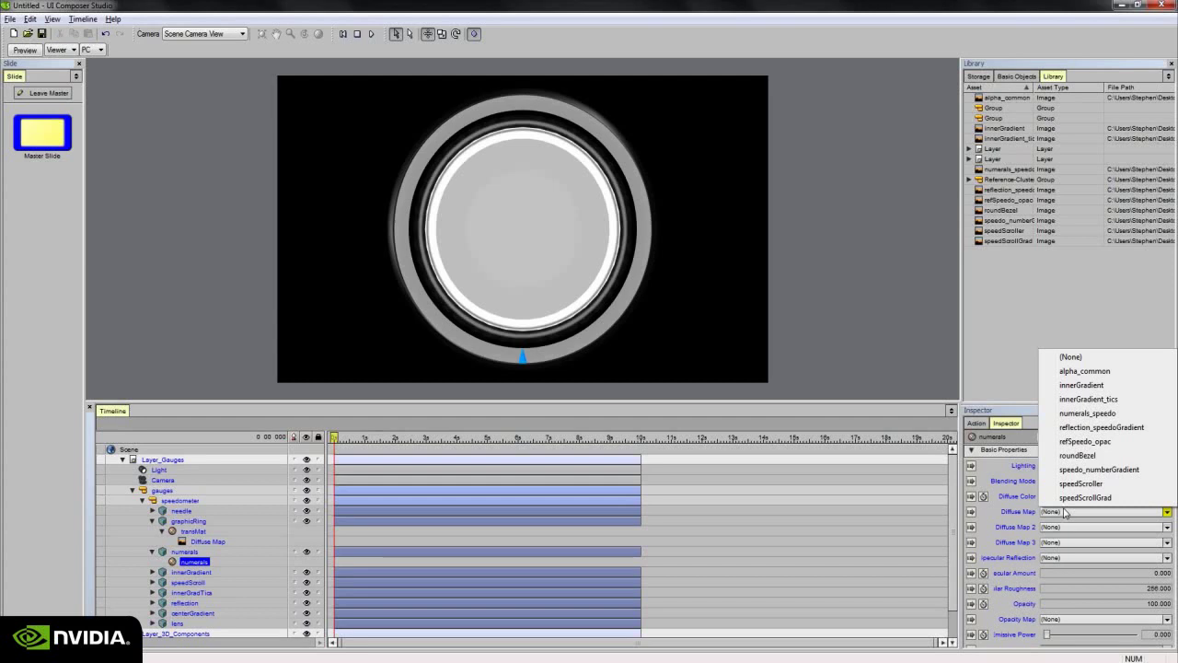
{"action": "left_click", "coordinate": [1117, 418]}
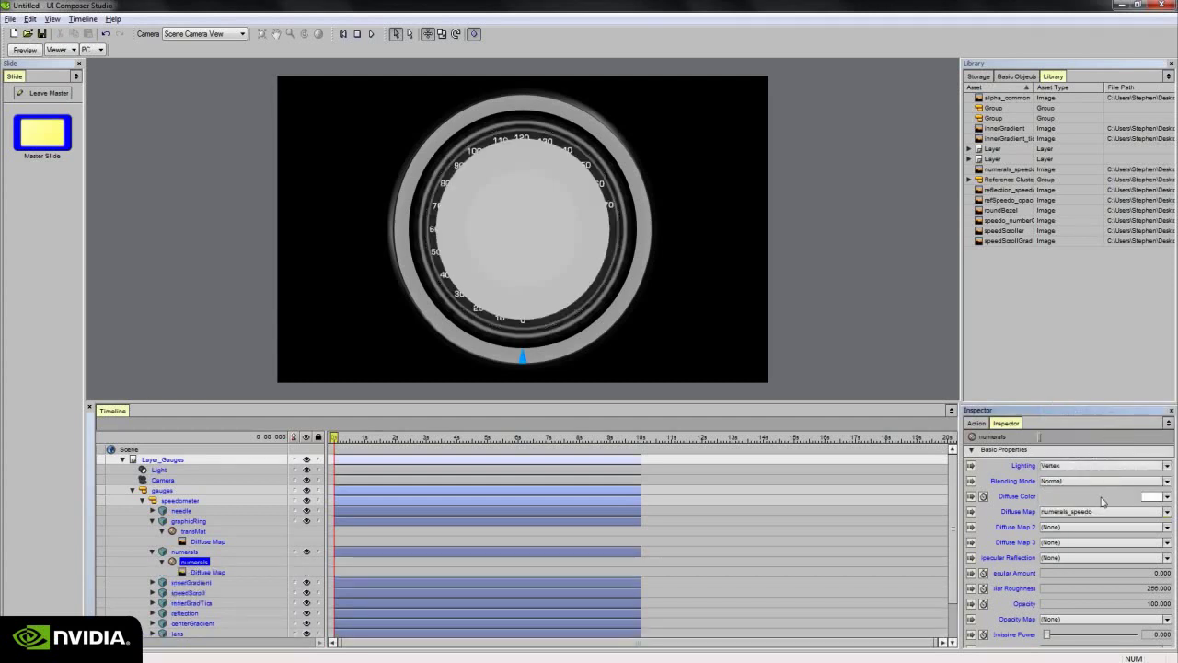
{"action": "left_click", "coordinate": [187, 561]}
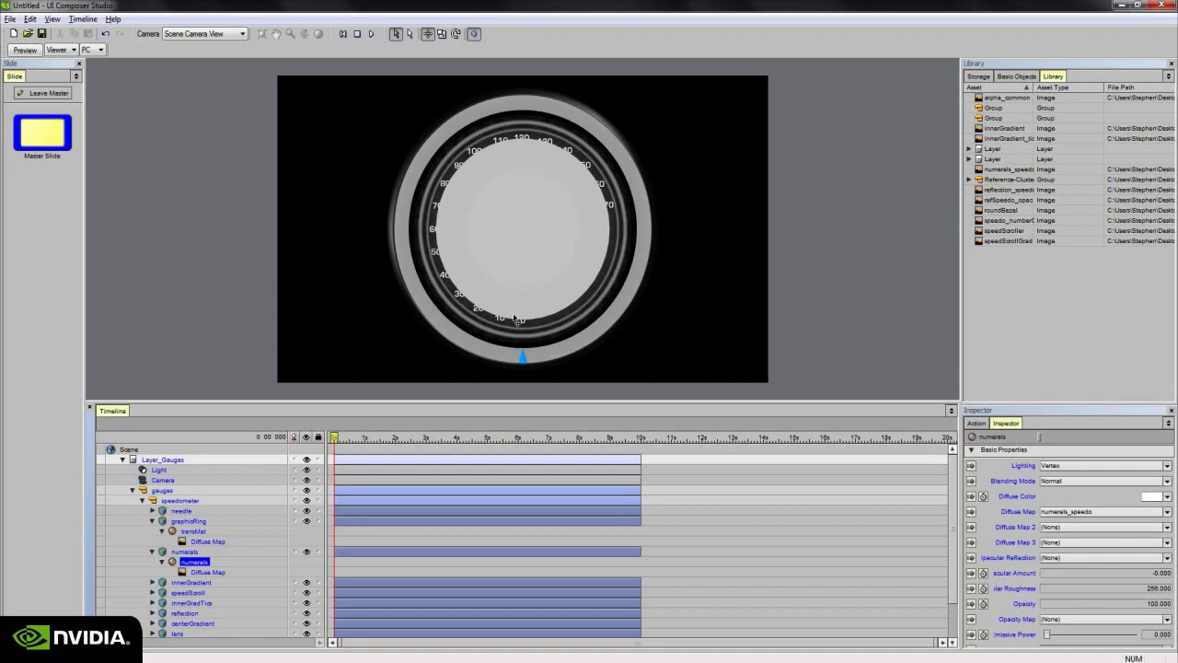
Hide the overlay, reflection, speedScroll and innerGradient layers so only bezel, ring, numerals and needle show.
{"action": "left_click", "coordinate": [221, 571]}
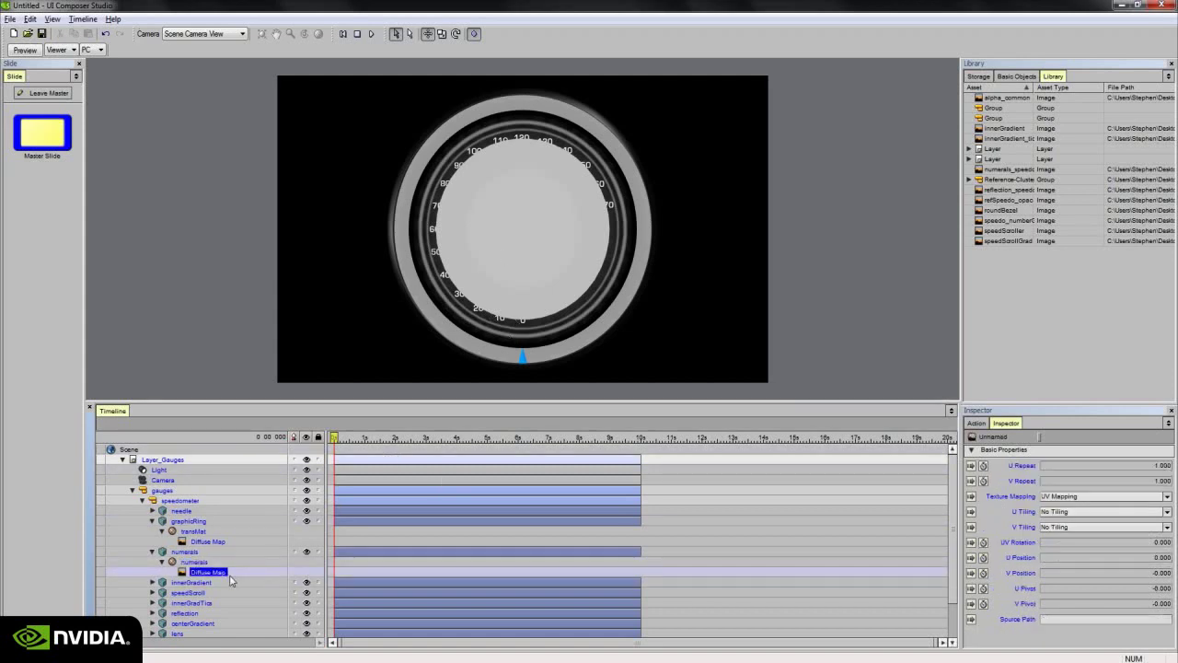
{"action": "scroll", "coordinate": [230, 575], "scroll_direction": "down", "scroll_amount": 2}
{"action": "left_click", "coordinate": [307, 572]}
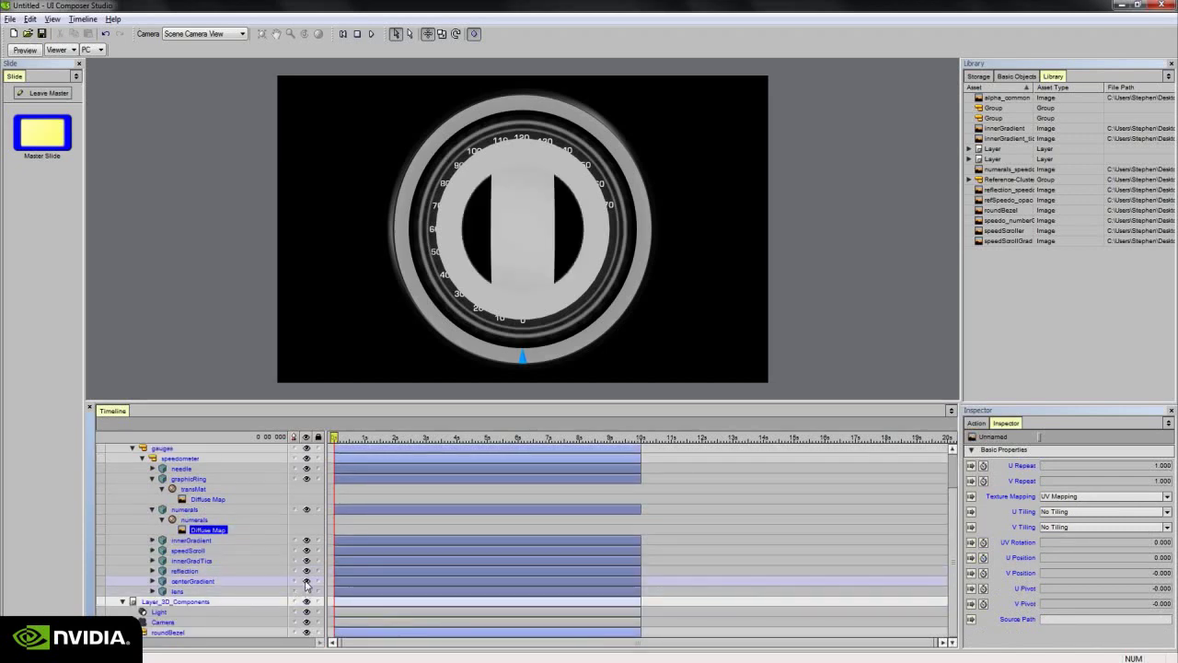
{"action": "left_click", "coordinate": [307, 571]}
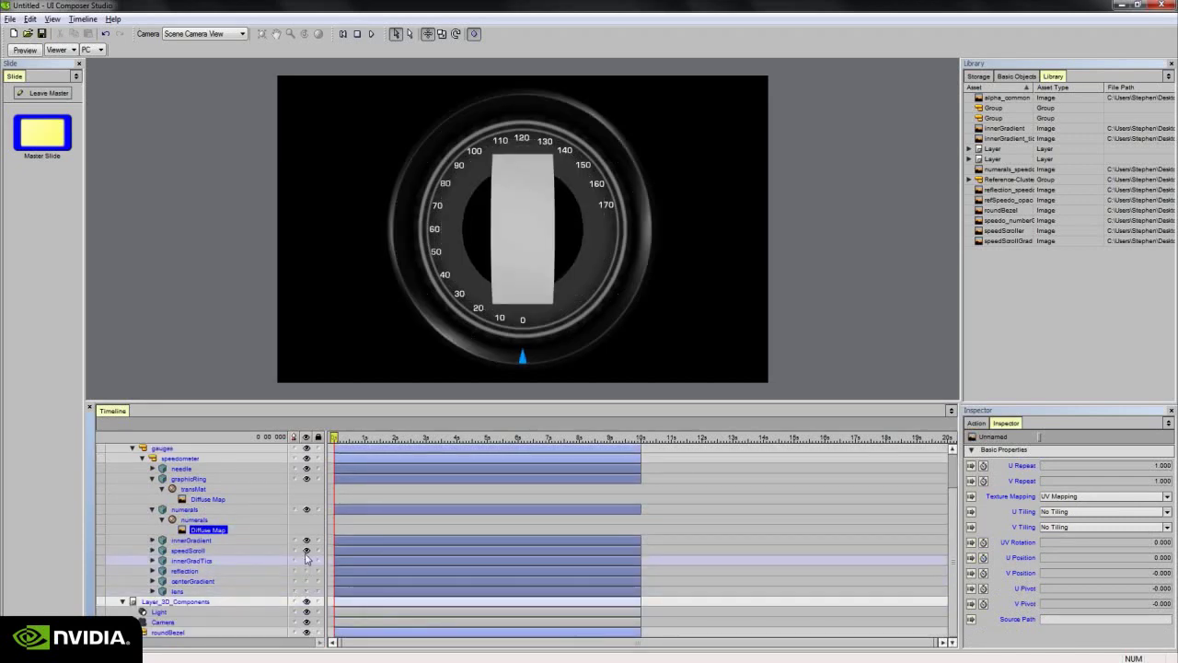
{"action": "left_click", "coordinate": [308, 551]}
{"action": "left_click", "coordinate": [308, 540]}
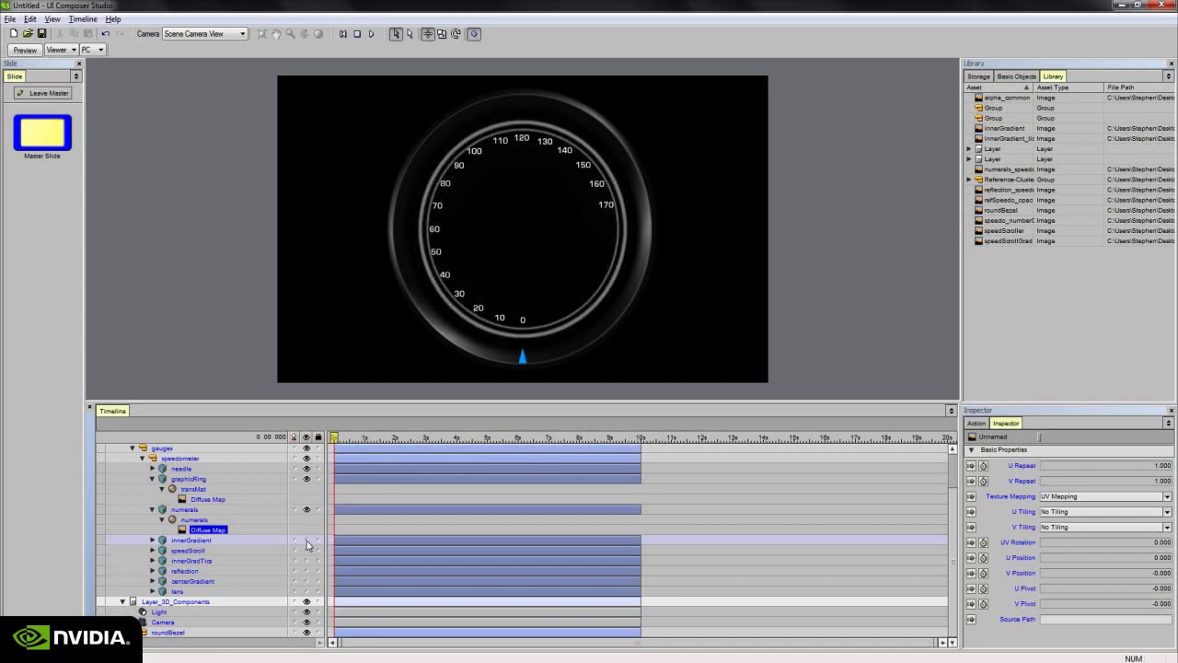
{"action": "scroll", "coordinate": [255, 520], "scroll_direction": "up", "scroll_amount": 2}
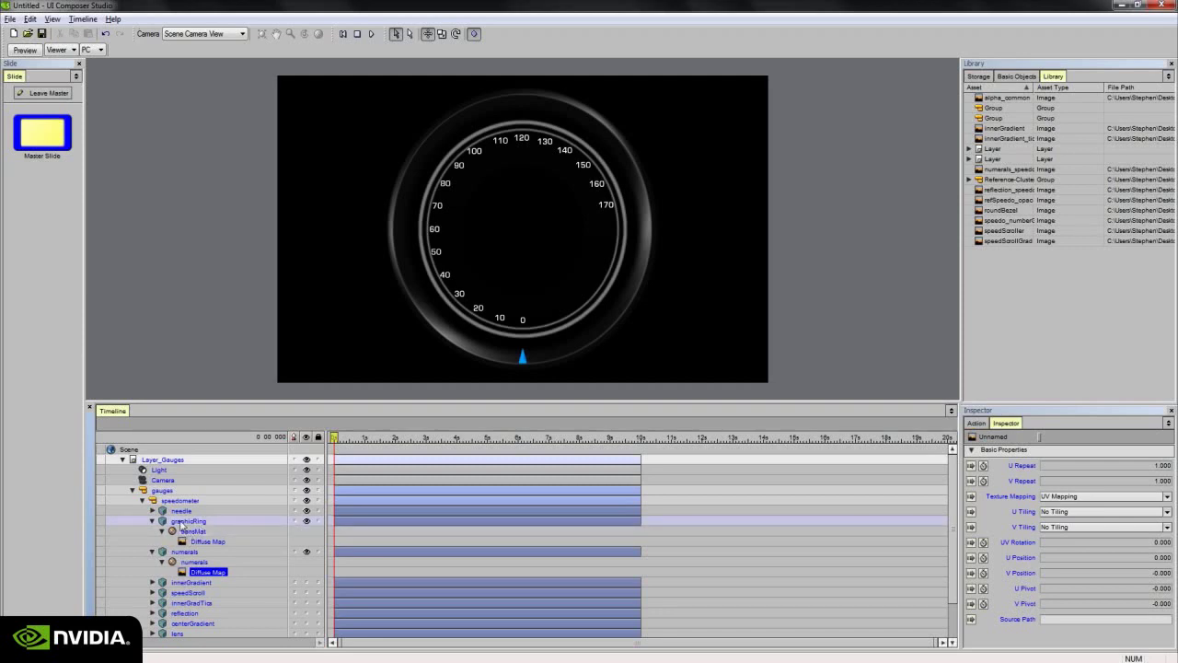
Try shifting the graphicRing and numerals sideways, then undo to keep them centred.
{"action": "left_click", "coordinate": [522, 370]}
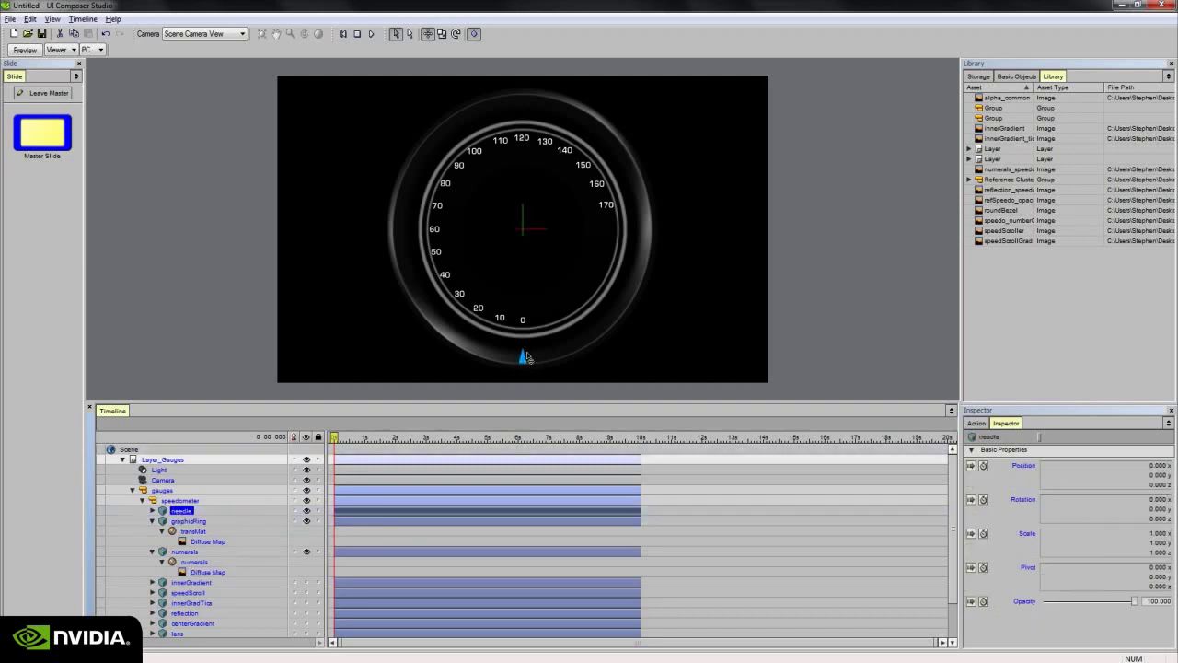
{"action": "left_click", "coordinate": [188, 521]}
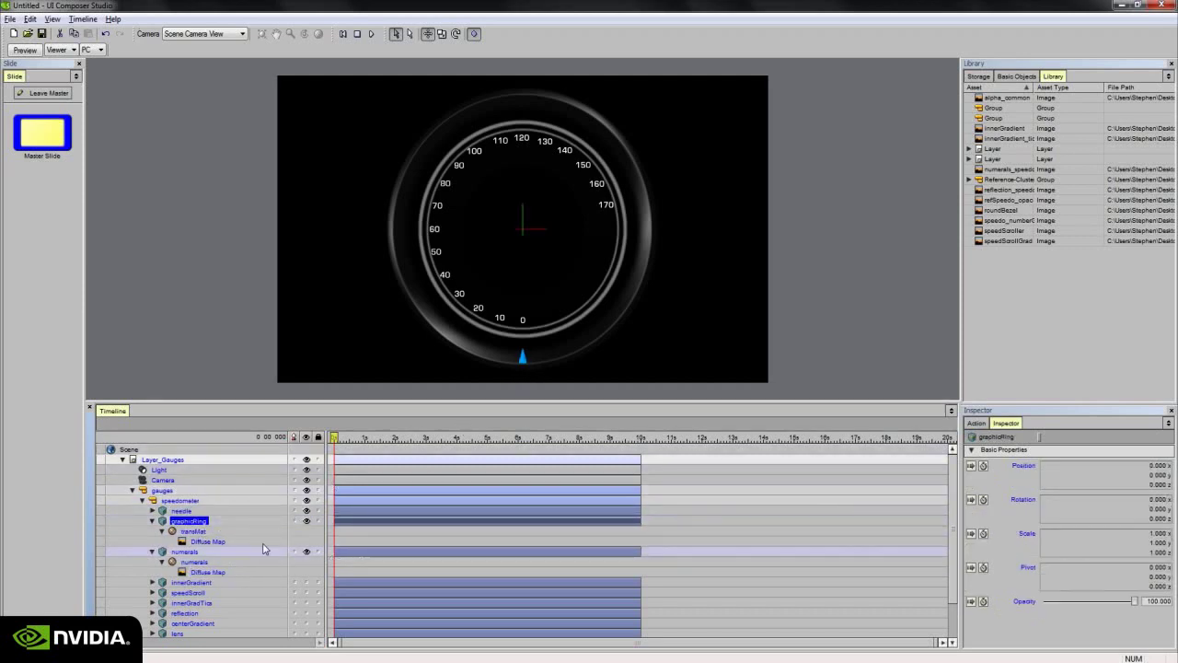
{"action": "mouse_move", "coordinate": [1144, 474]}
{"action": "left_mouse_down"}
{"action": "mouse_move", "coordinate": [1162, 474]}
{"action": "mouse_move", "coordinate": [1126, 474]}
{"action": "left_mouse_up"}
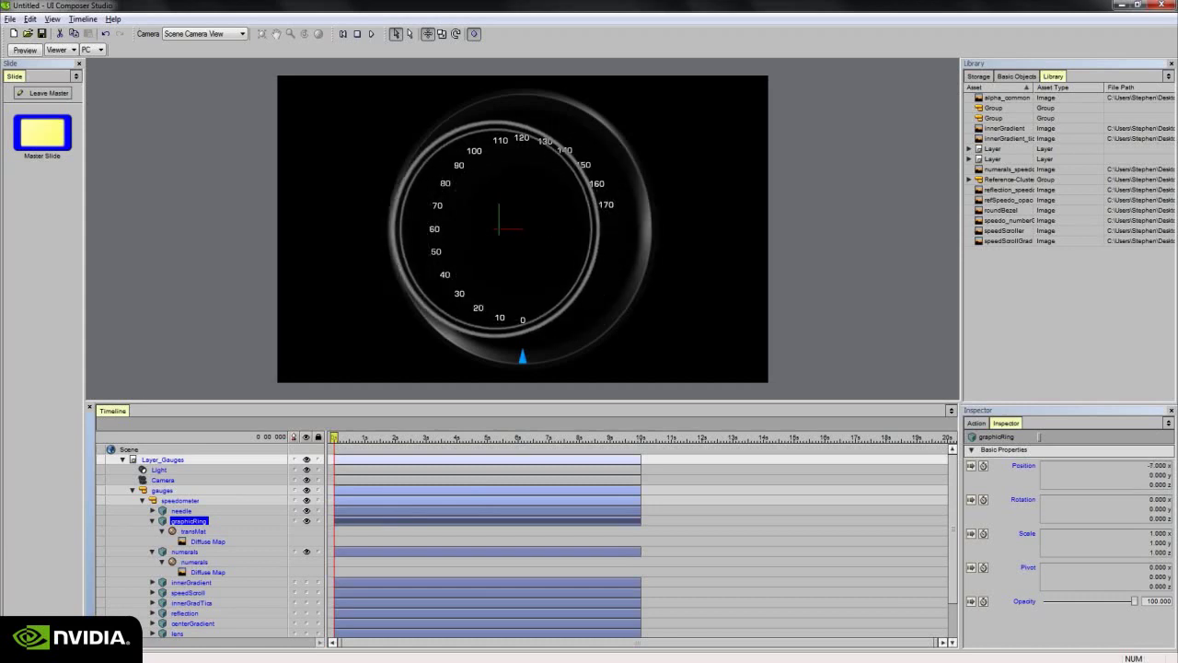
{"action": "key", "text": "ctrl+z"}
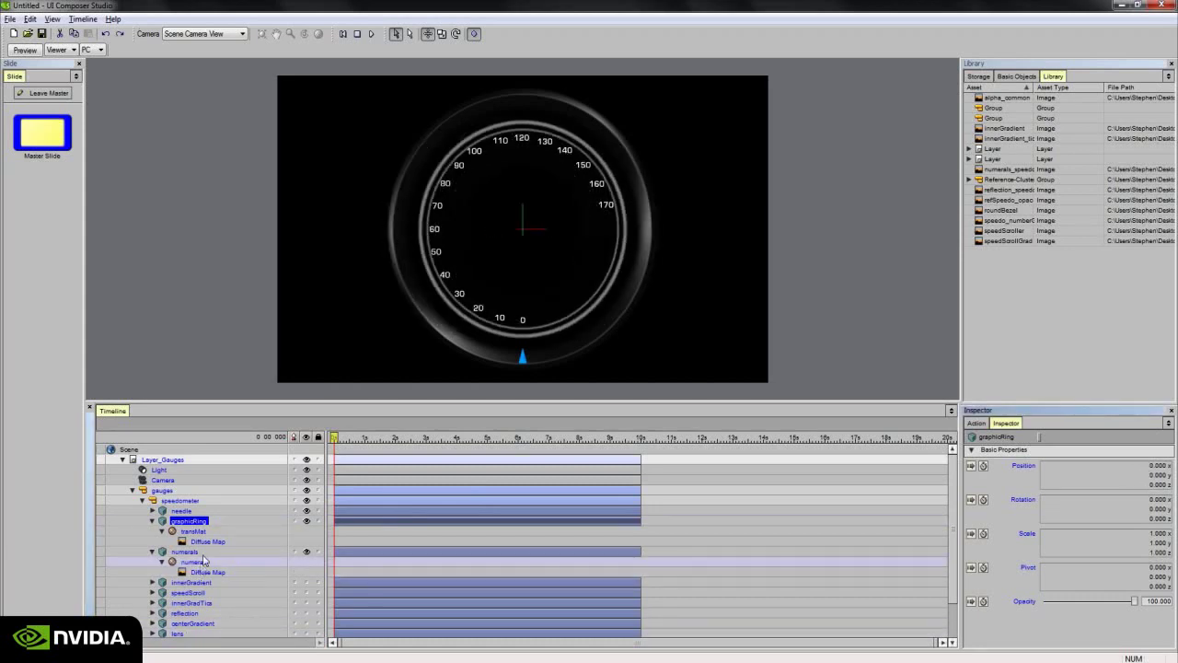
Show innerGradient again and set its glossy material's diffuse colour to blue RGB 0,133,242.
{"action": "left_click", "coordinate": [307, 584]}
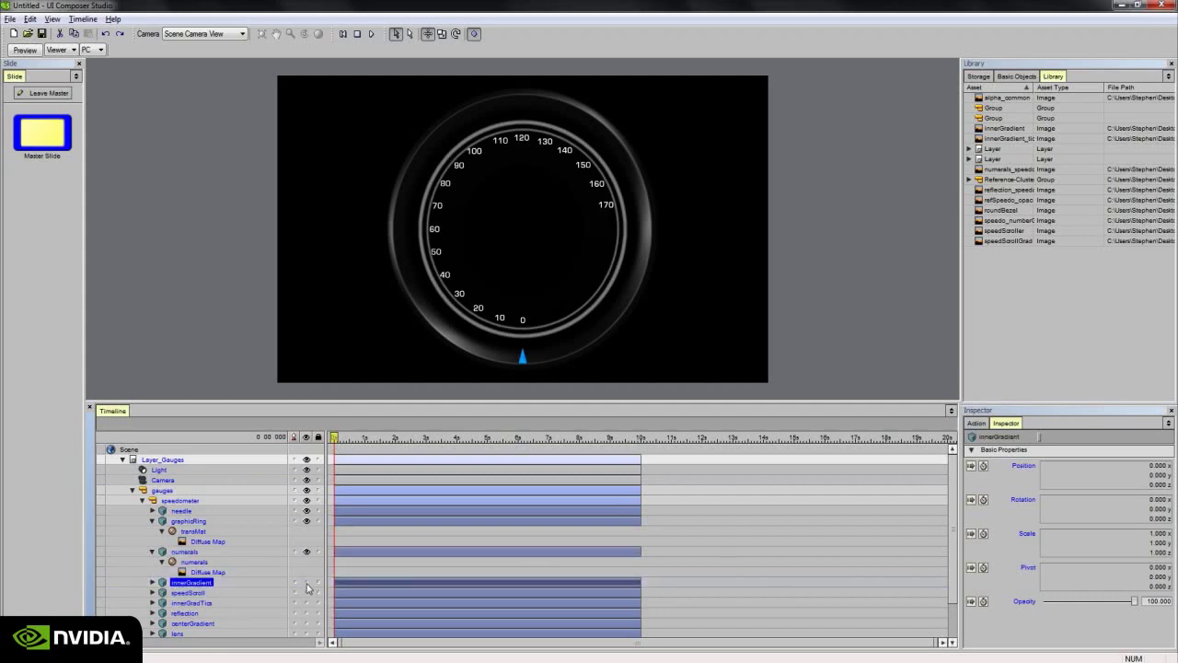
{"action": "left_click", "coordinate": [307, 582]}
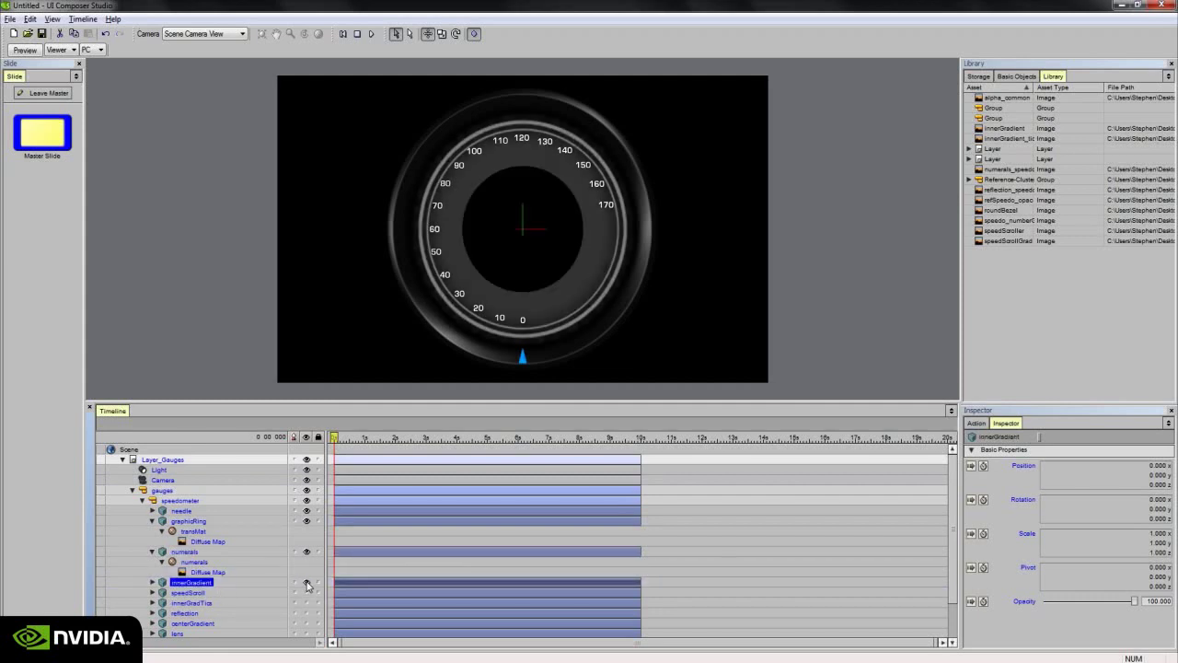
{"action": "left_click", "coordinate": [153, 583]}
{"action": "left_click", "coordinate": [189, 593]}
{"action": "left_click", "coordinate": [1150, 497]}
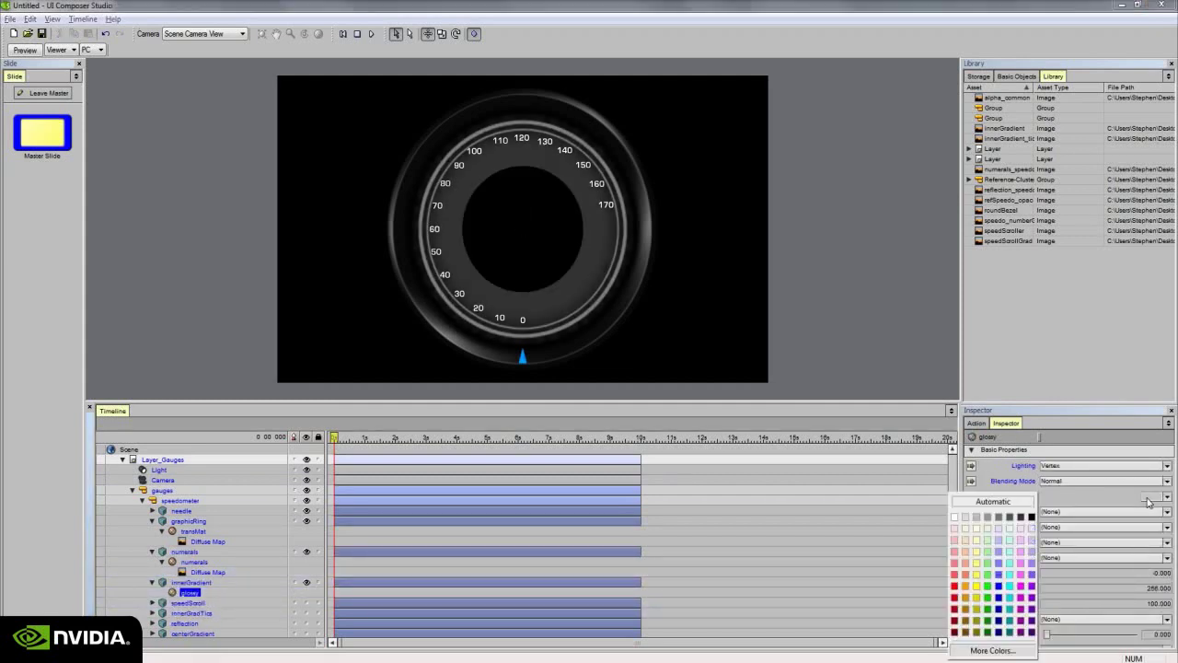
{"action": "left_click", "coordinate": [993, 650]}
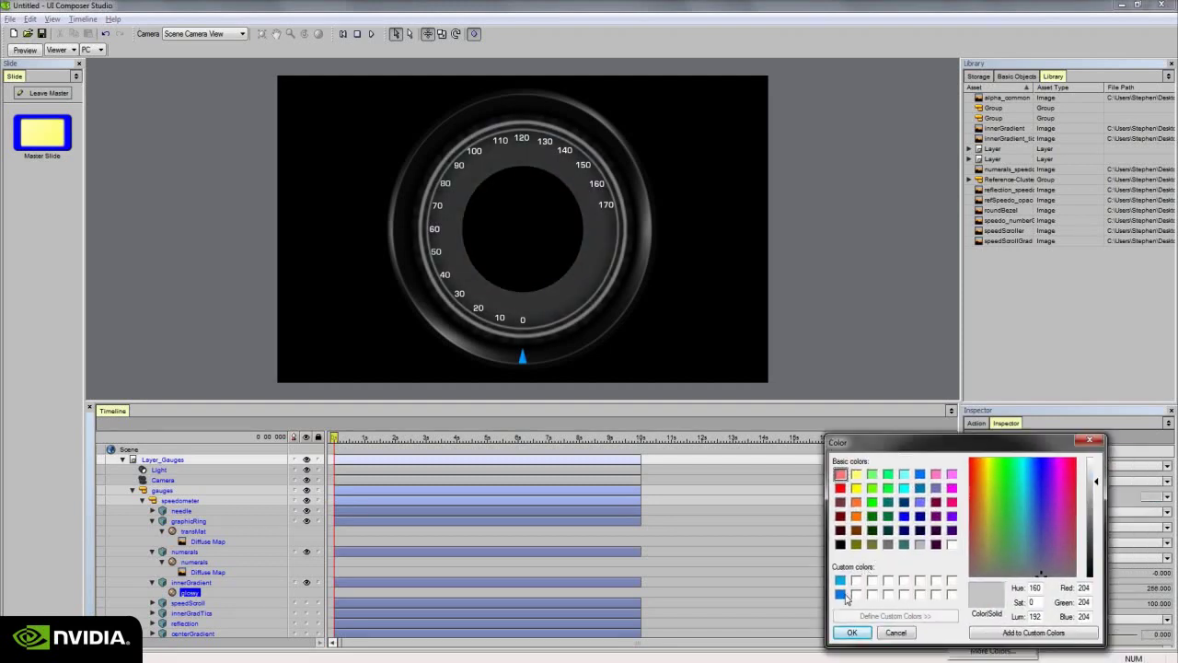
{"action": "left_click", "coordinate": [840, 595]}
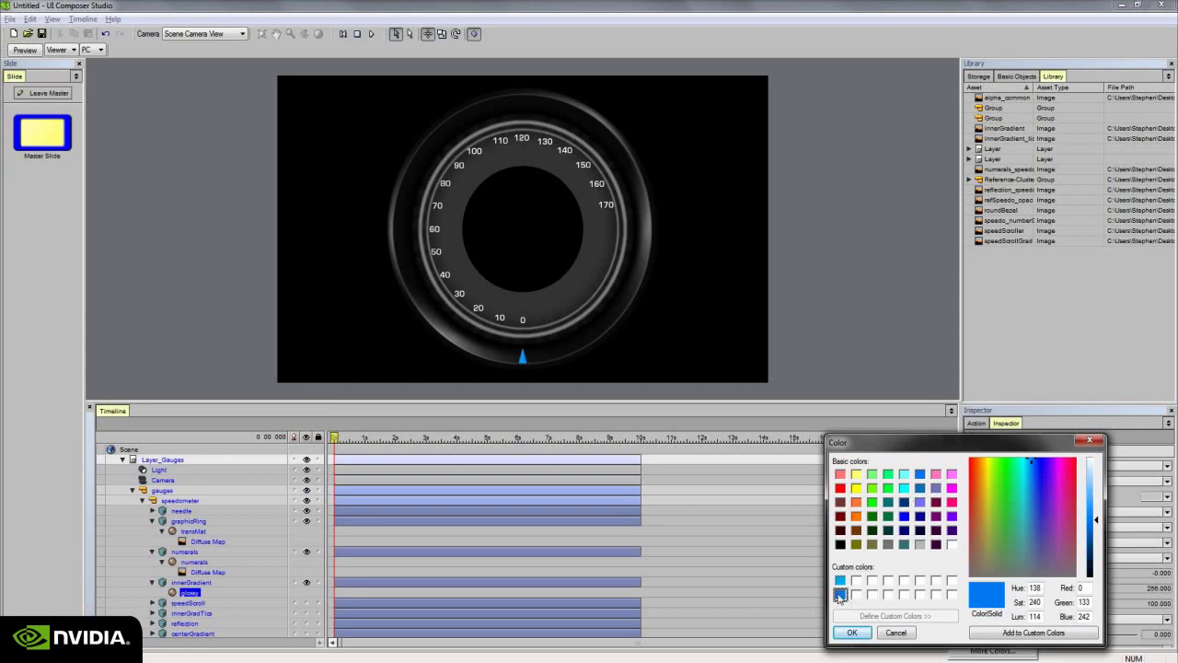
{"action": "left_click", "coordinate": [862, 629]}
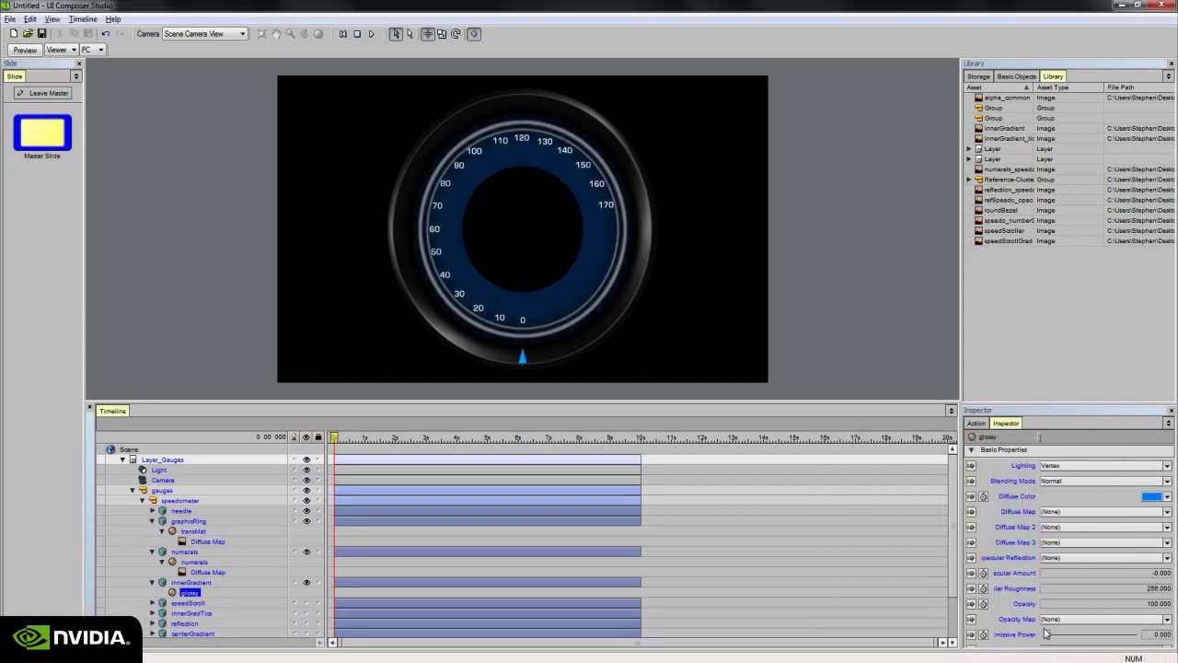
Raise the glossy material's emissive power to 100 for a full glow.
{"action": "left_click_drag", "start_coordinate": [1049, 635], "coordinate": [1134, 635]}
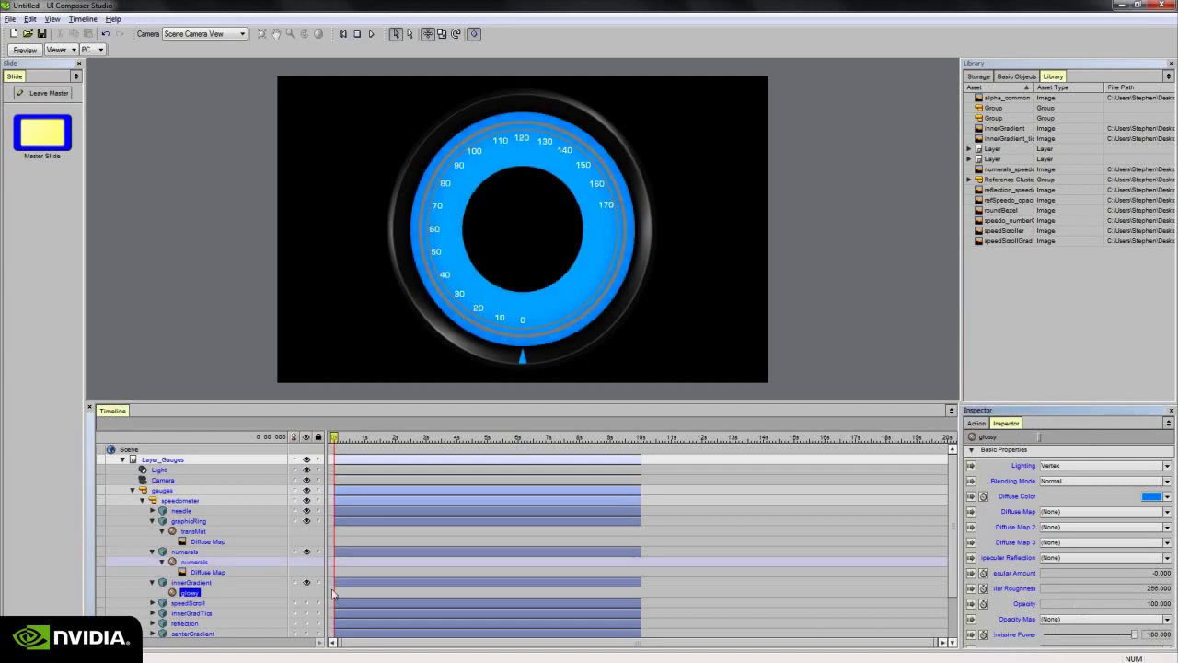
{"action": "left_click", "coordinate": [191, 581]}
{"action": "left_click", "coordinate": [194, 592]}
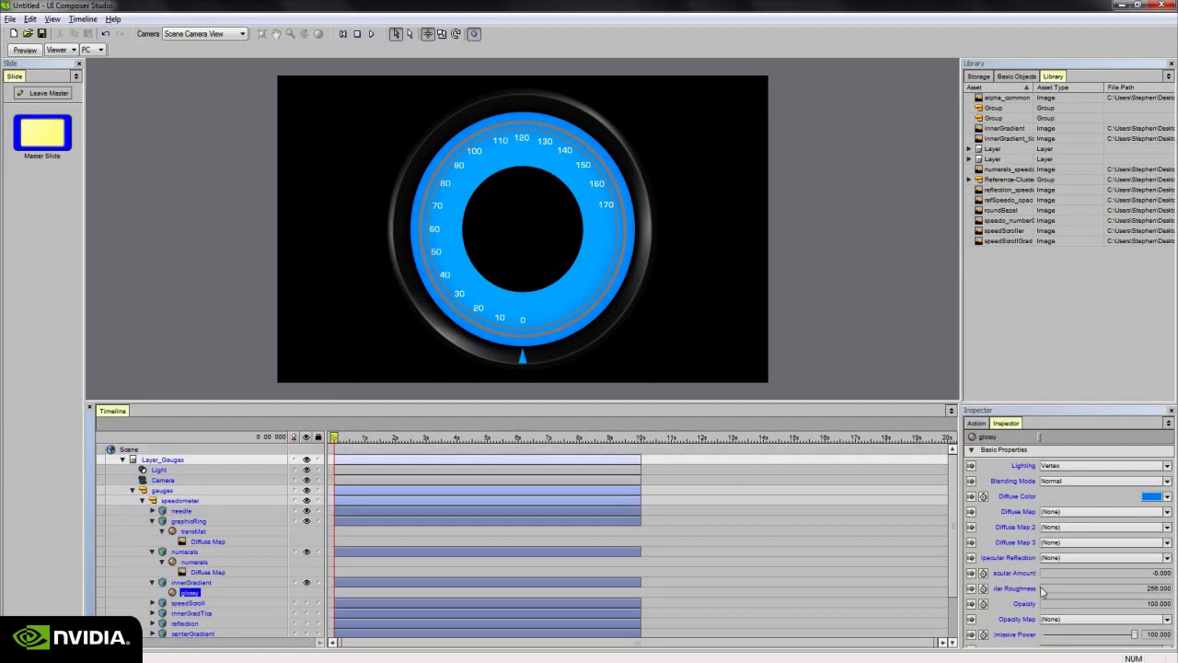
Use the innerGradient image as glossy's opacity map, fading the blue disc into an arc.
{"action": "left_click", "coordinate": [1049, 619]}
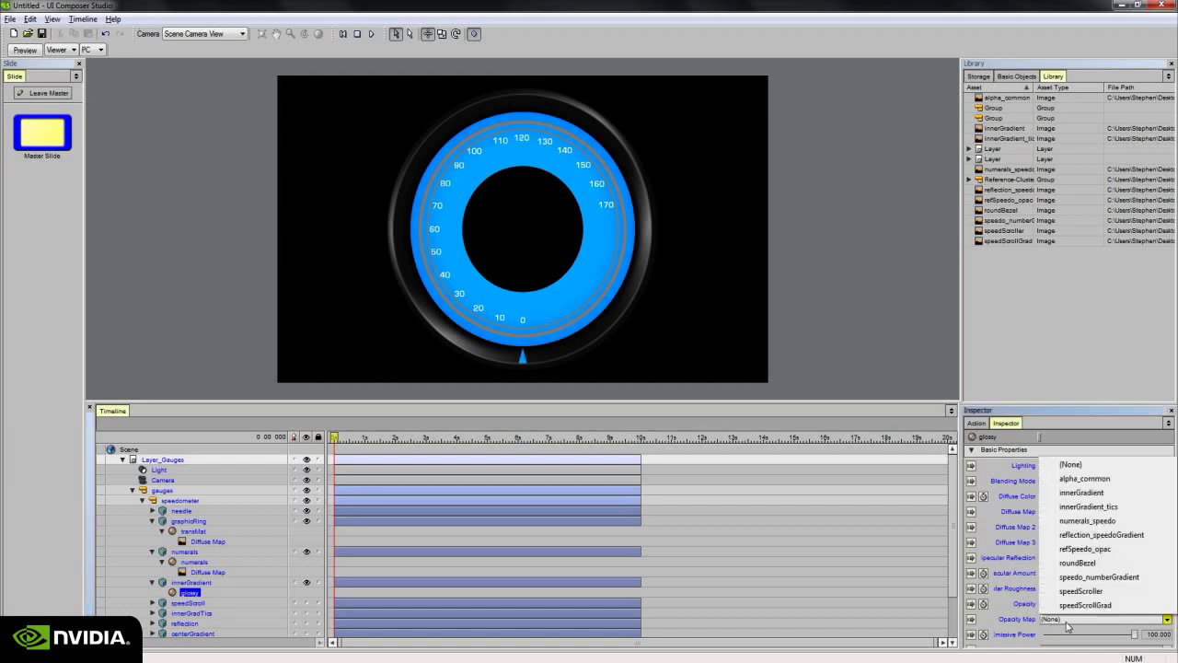
{"action": "left_click", "coordinate": [1103, 496]}
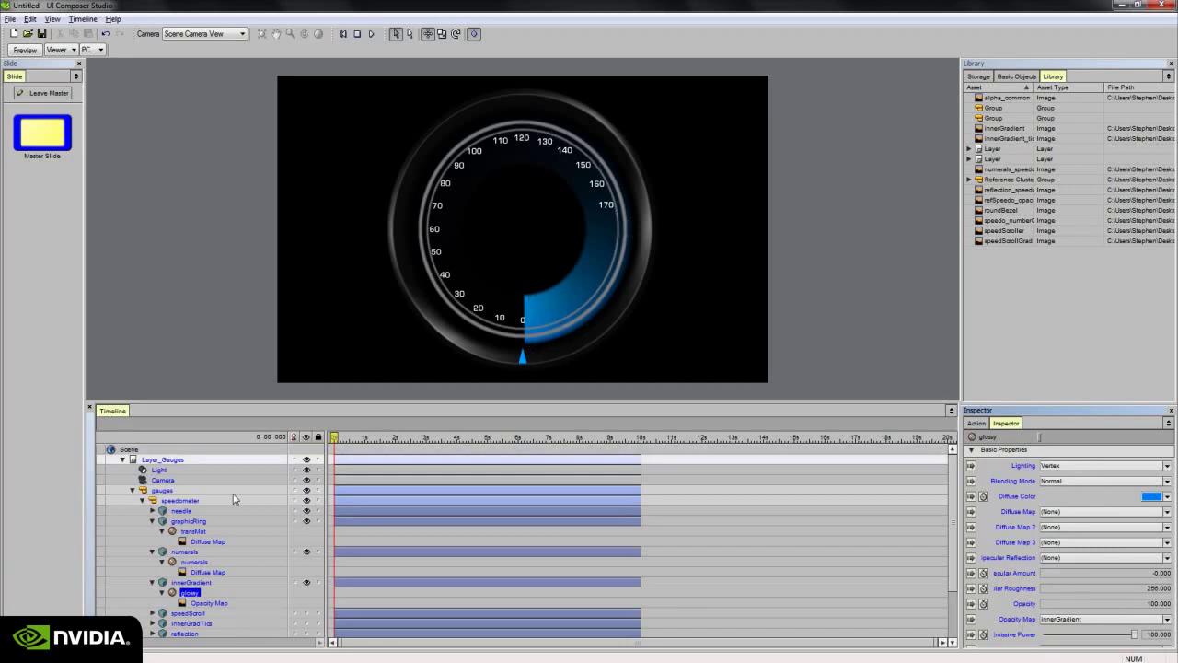
{"action": "left_click", "coordinate": [206, 603]}
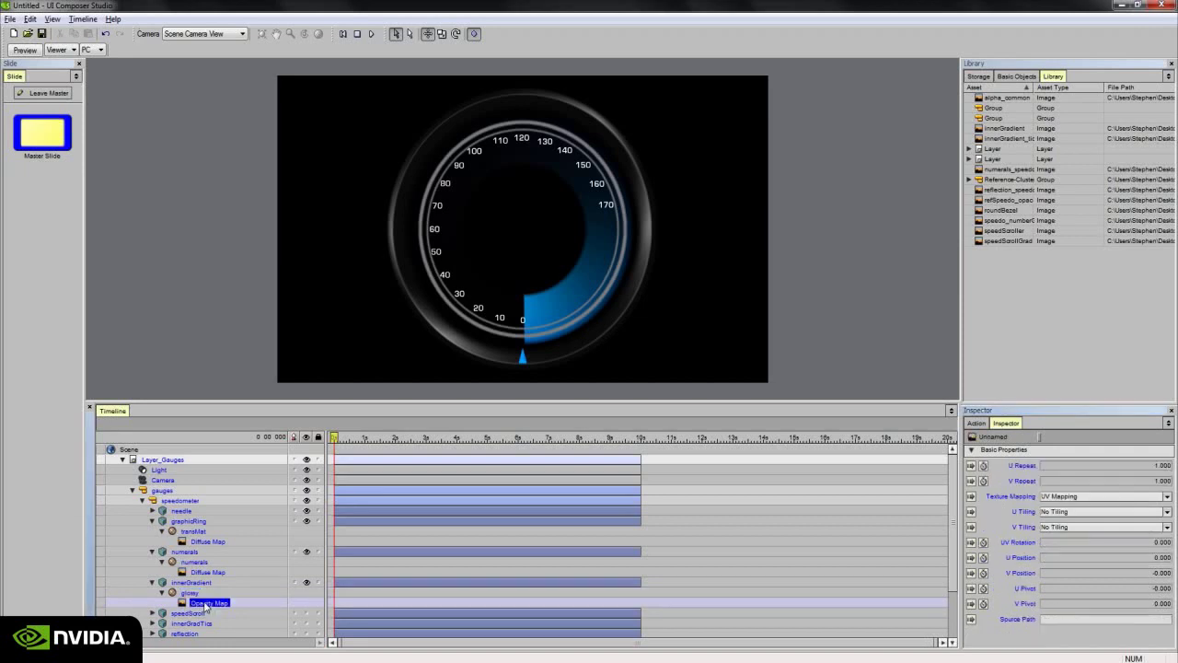
Set the opacity map's vertical tiling to Tiled and shift it so the arc starts at zero.
{"action": "left_click", "coordinate": [1077, 517]}
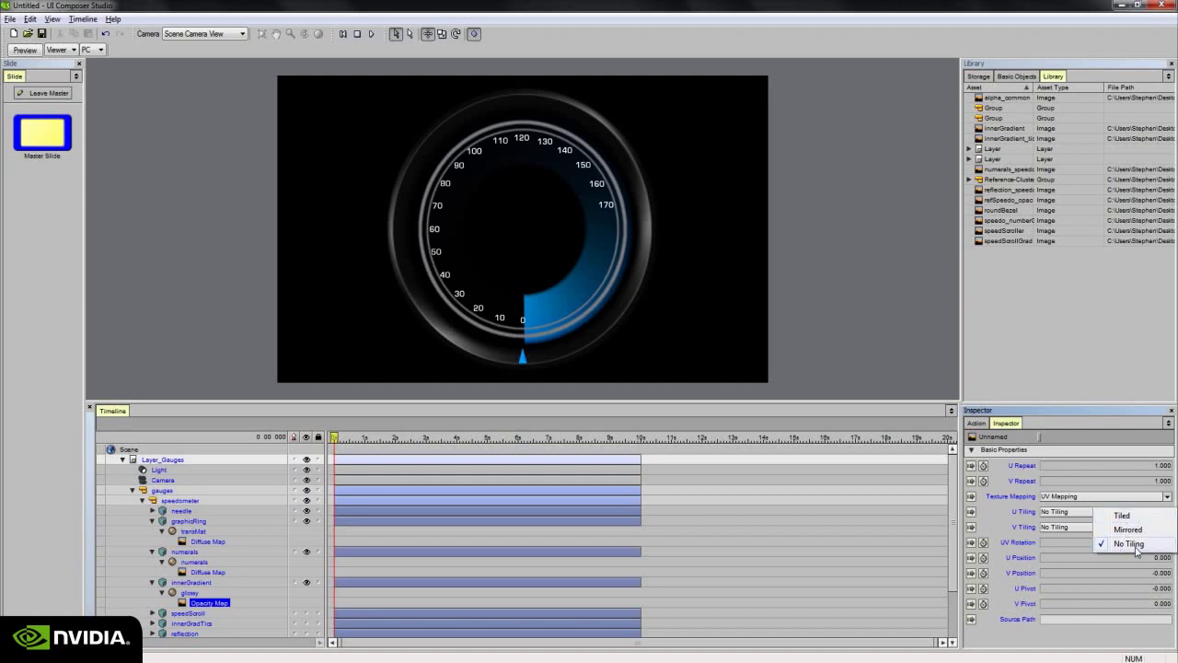
{"action": "left_click", "coordinate": [1052, 528]}
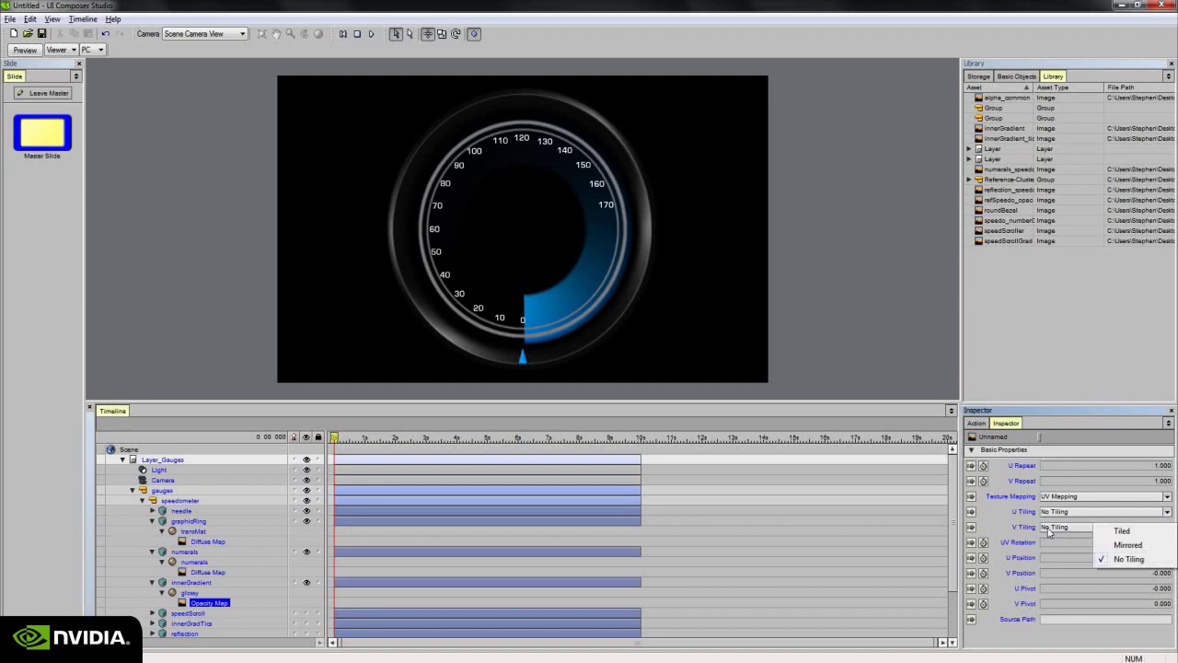
{"action": "left_click", "coordinate": [1134, 533]}
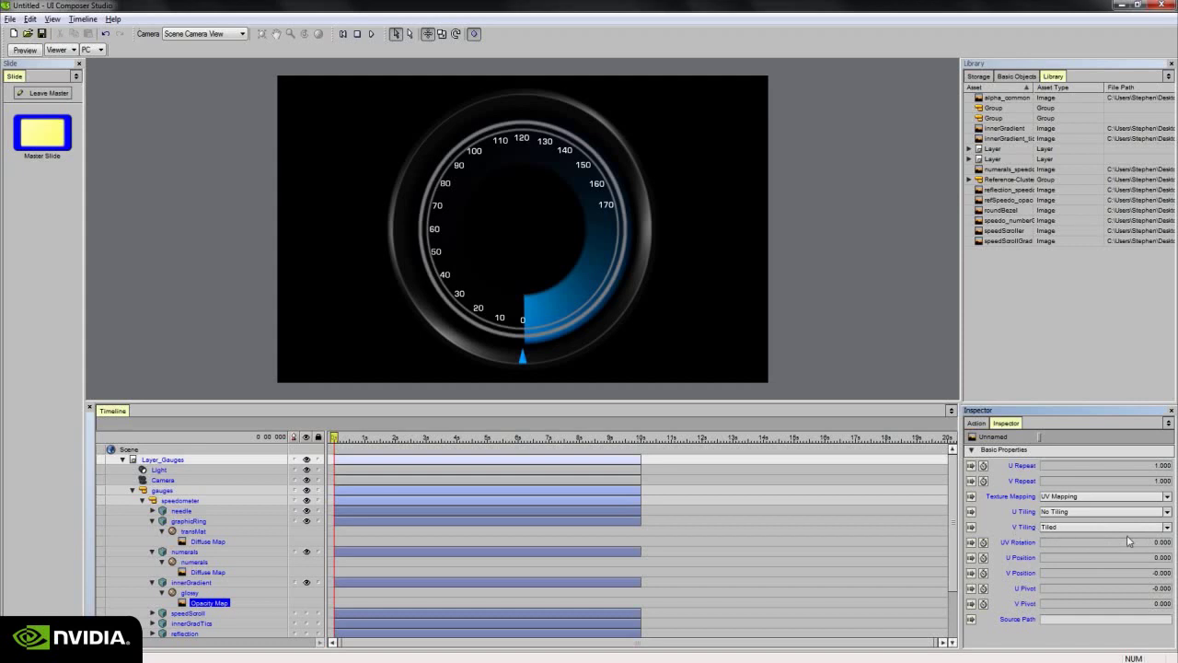
{"action": "left_click_drag", "start_coordinate": [1143, 573], "coordinate": [1144, 562]}
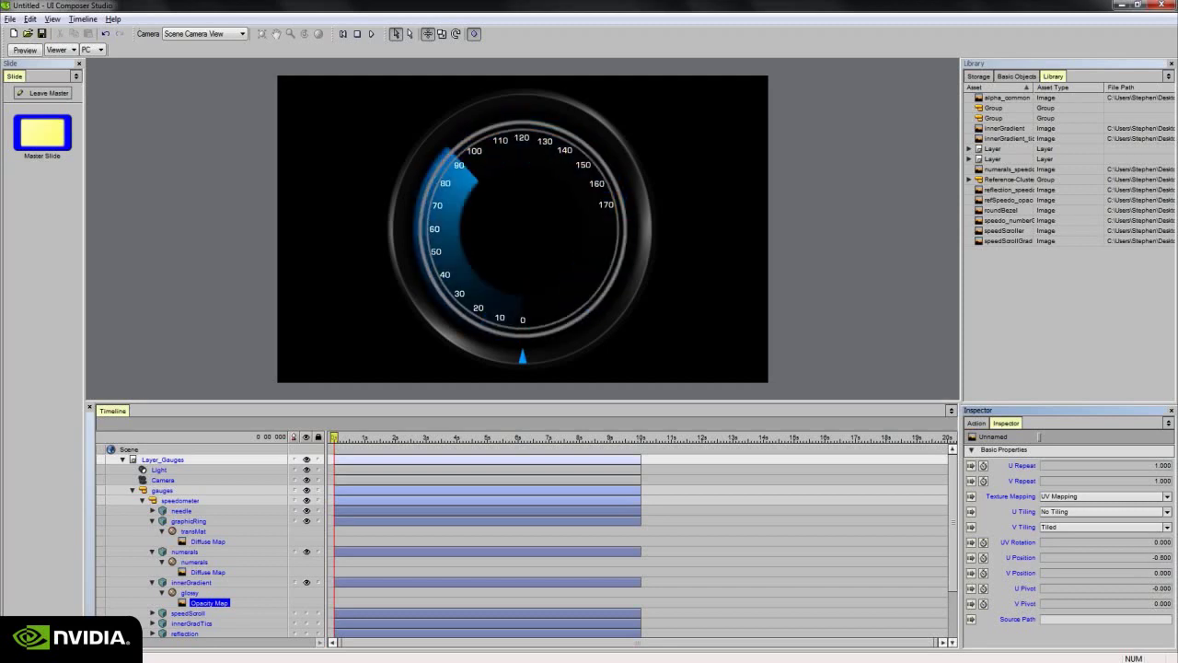
{"action": "left_click_drag", "start_coordinate": [1144, 557], "coordinate": [1146, 561]}
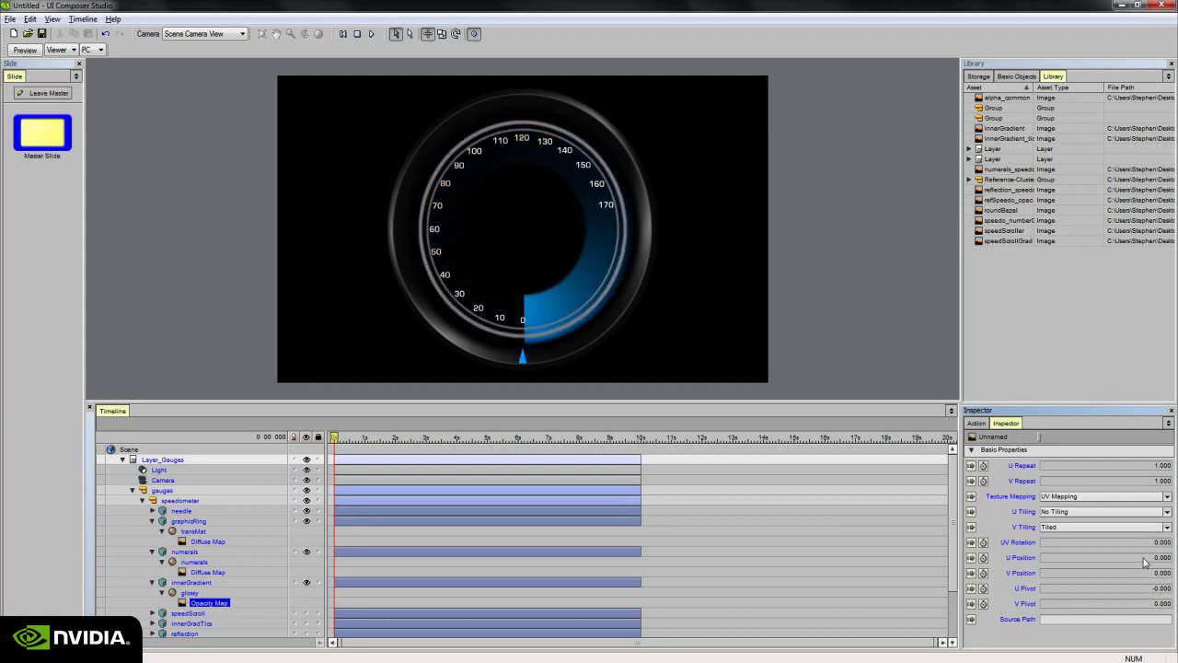
Try Tiled and No Tiling for the glow map's horizontal tiling while sliding its U offset.
{"action": "left_click", "coordinate": [1068, 512]}
{"action": "left_click", "coordinate": [1115, 520]}
{"action": "left_click_drag", "start_coordinate": [1125, 557], "coordinate": [1126, 562]}
{"action": "left_click", "coordinate": [1108, 512]}
{"action": "left_click", "coordinate": [1125, 543]}
{"action": "left_click_drag", "start_coordinate": [1119, 557], "coordinate": [1119, 558]}
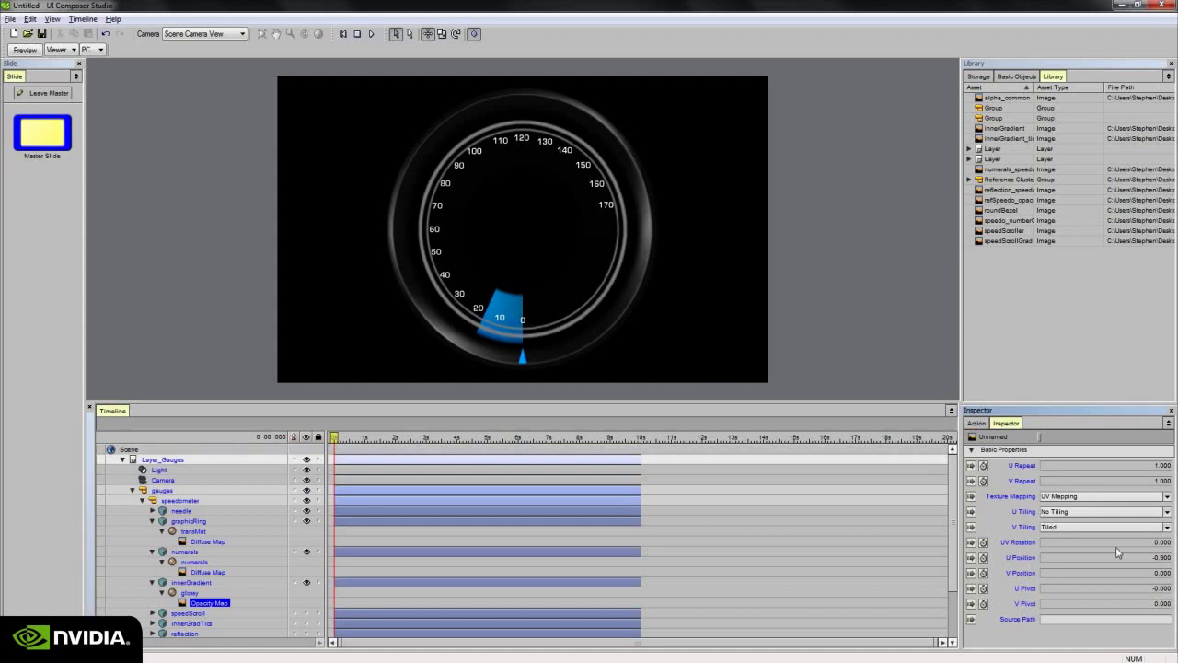
{"action": "left_click_drag", "start_coordinate": [1134, 560], "coordinate": [1134, 560]}
Retry horizontal tiling while sweeping the glow, then settle back on No Tiling.
{"action": "left_click", "coordinate": [1116, 513]}
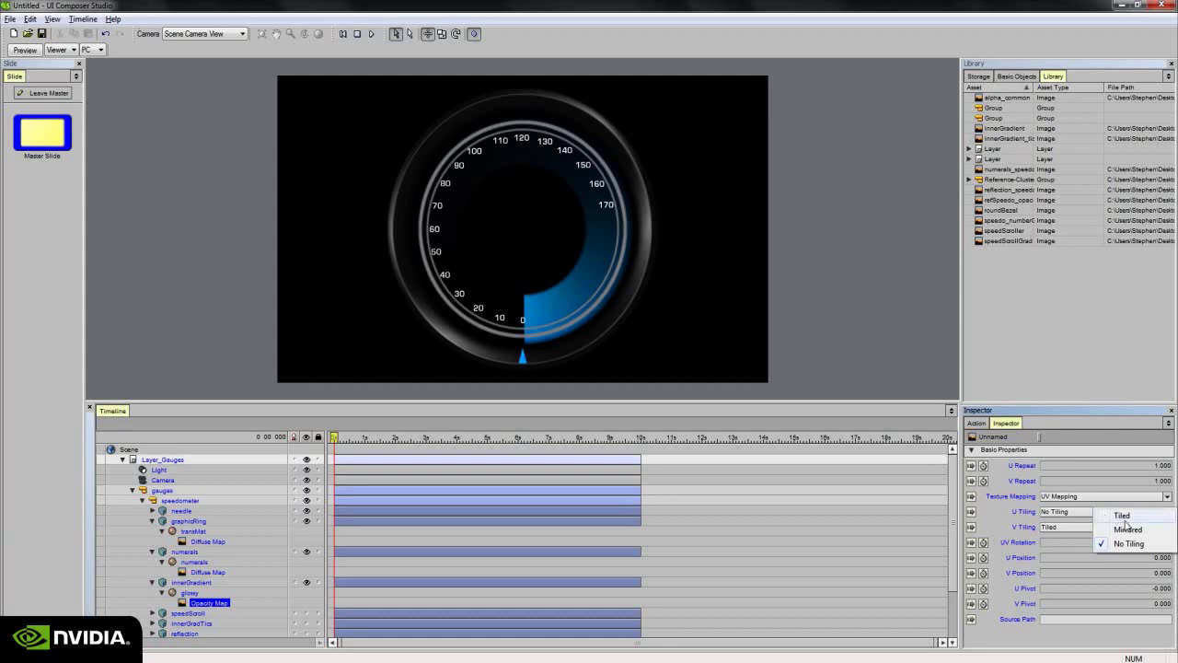
{"action": "left_click", "coordinate": [1123, 516]}
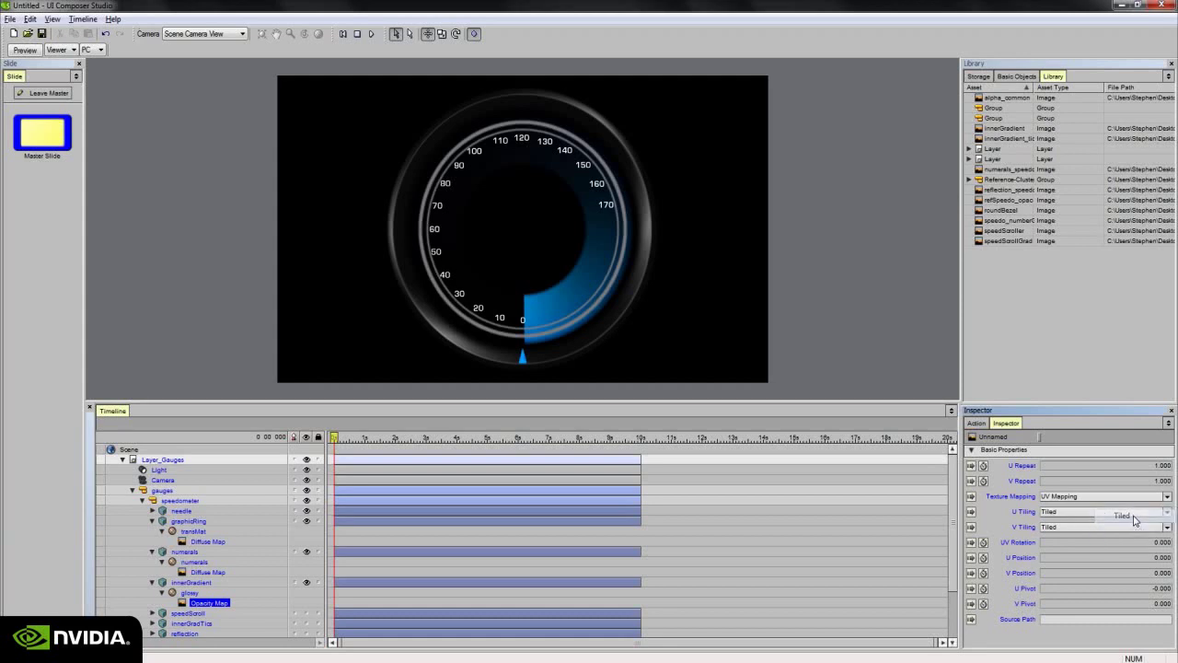
{"action": "left_click_drag", "start_coordinate": [1135, 557], "coordinate": [1135, 556]}
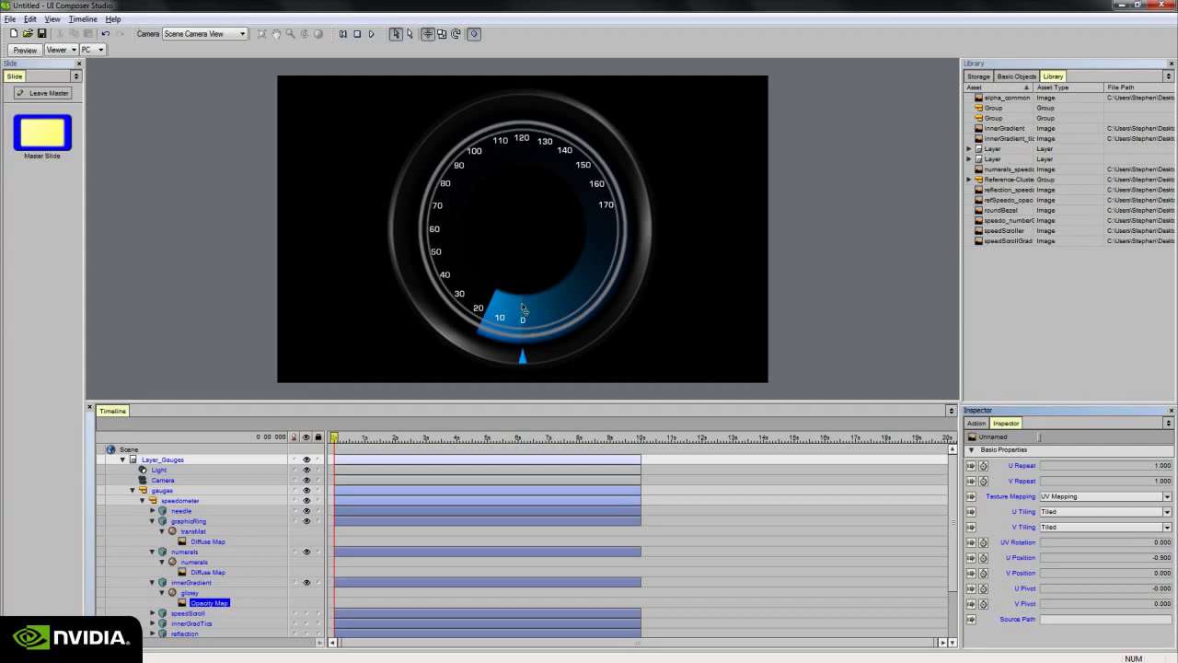
{"action": "left_click", "coordinate": [1103, 511]}
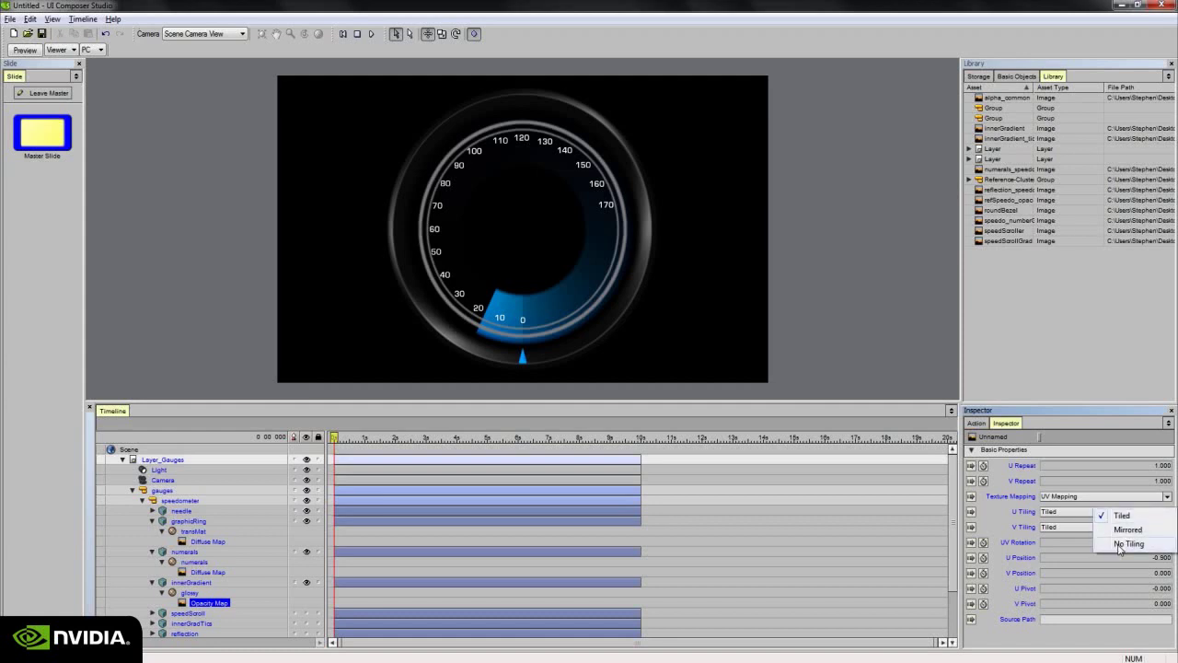
{"action": "left_click", "coordinate": [1119, 544]}
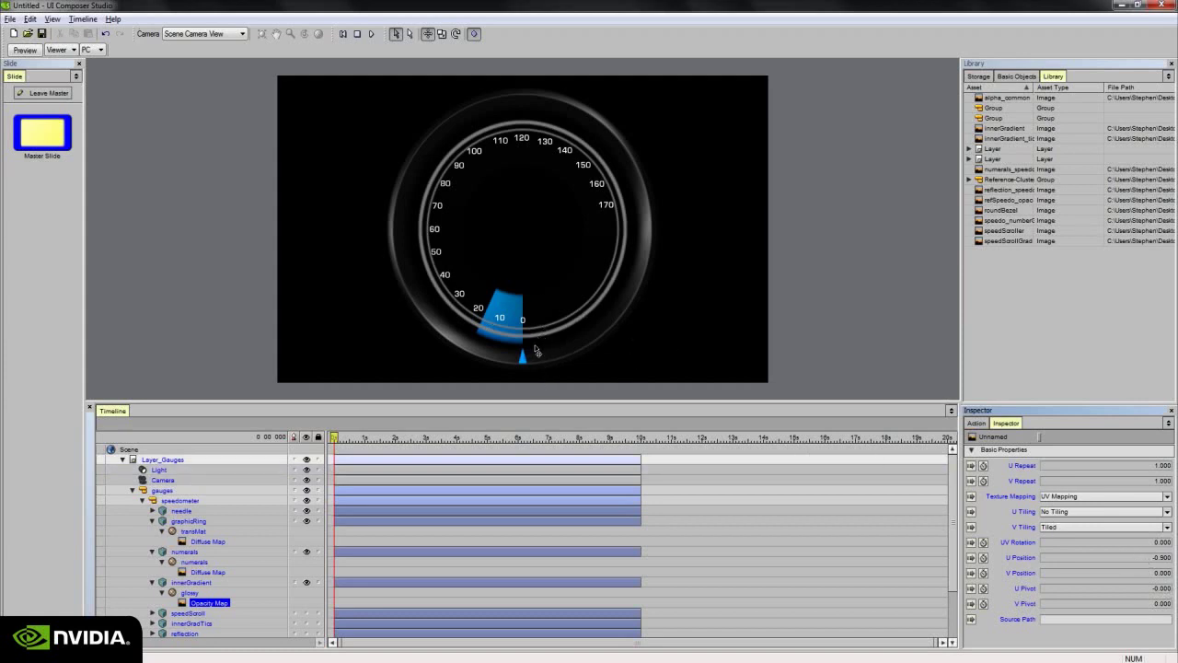
Set the glow map's U Position to -0.970 to hide the glow, then select innerGradient.
{"action": "left_click_drag", "start_coordinate": [1144, 560], "coordinate": [1170, 564]}
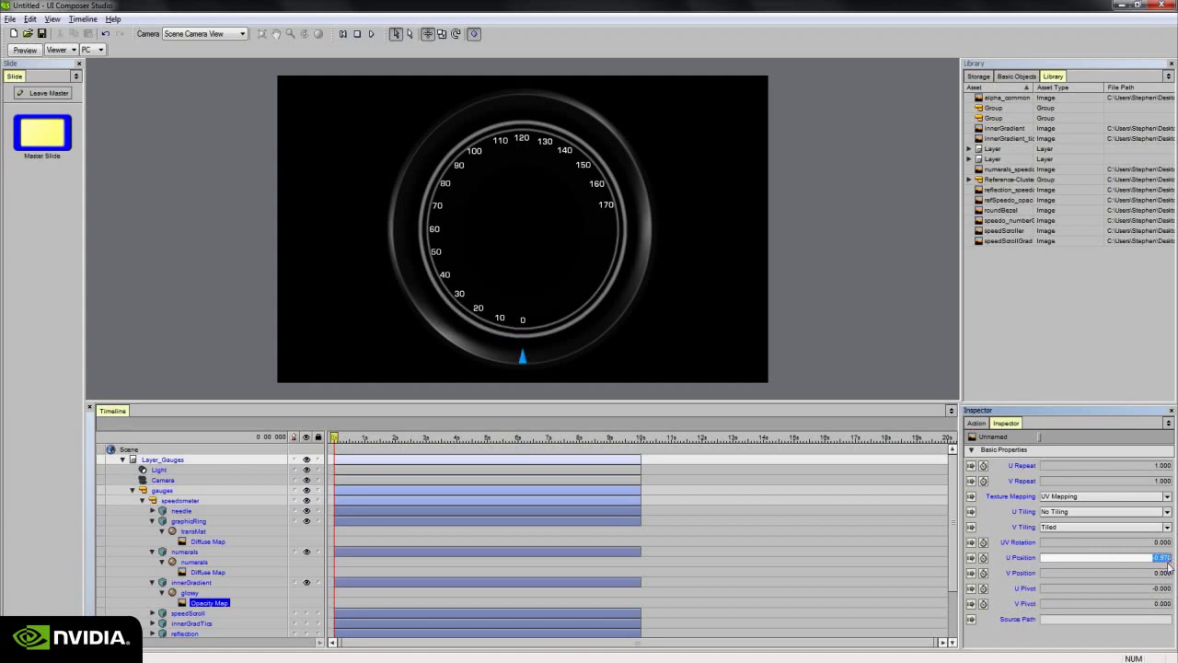
{"action": "key", "text": "Return"}
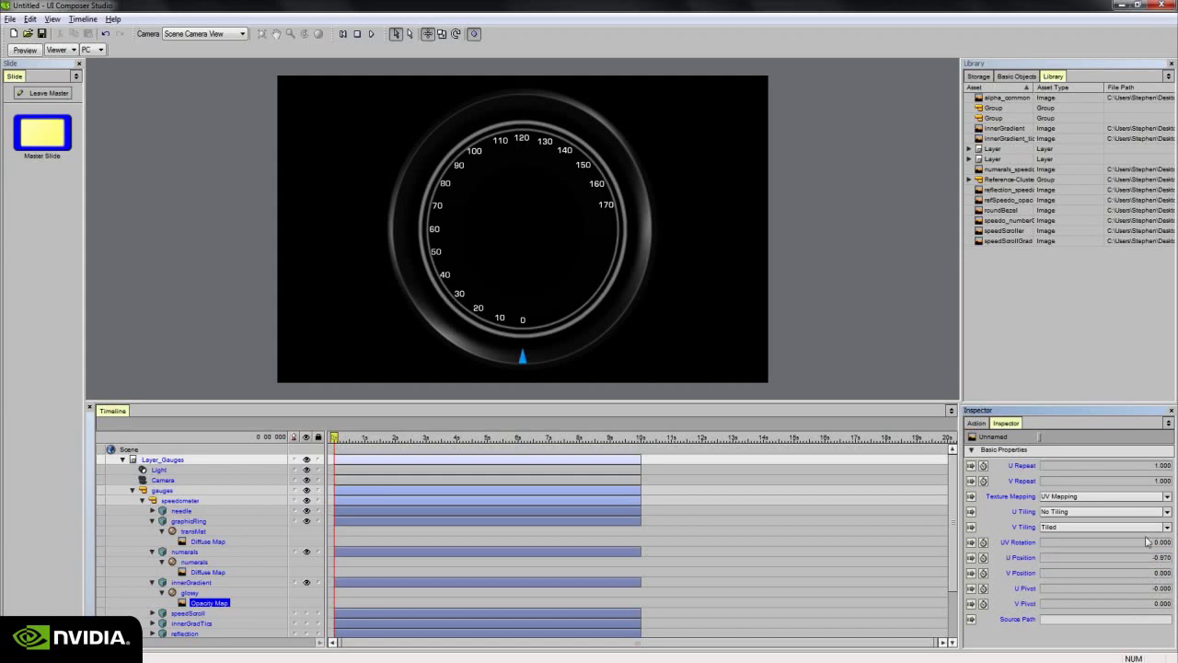
{"action": "left_click", "coordinate": [197, 583]}
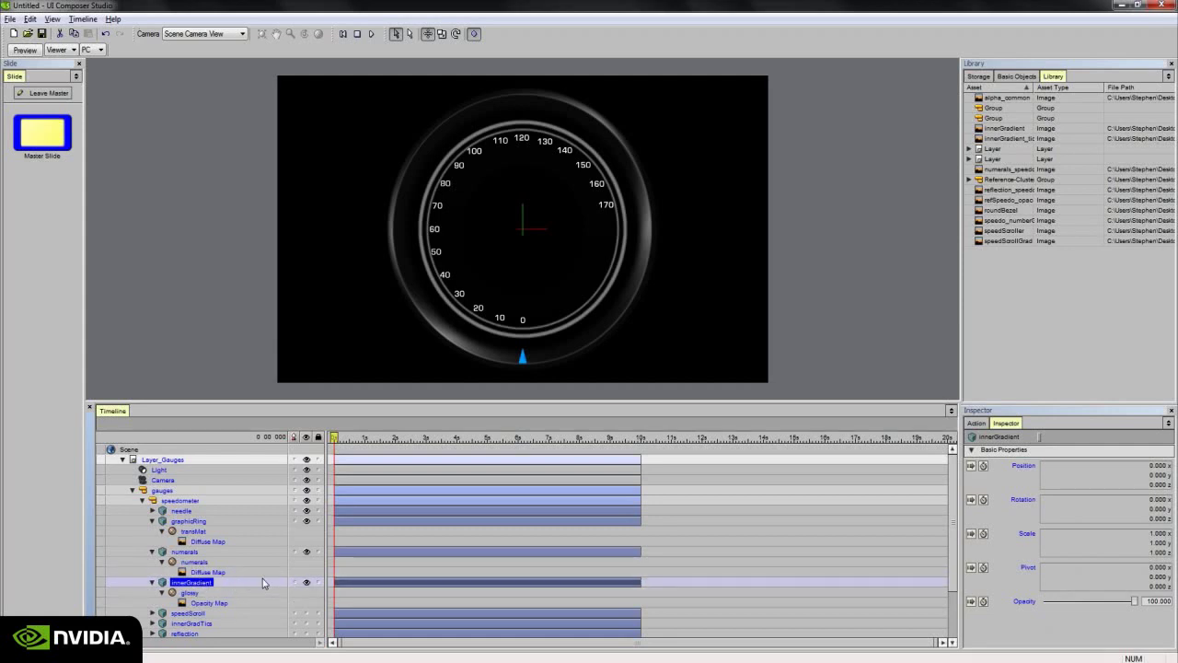
Make the speedScroll object visible and select its material.
{"action": "left_click", "coordinate": [306, 613]}
{"action": "left_click", "coordinate": [233, 613]}
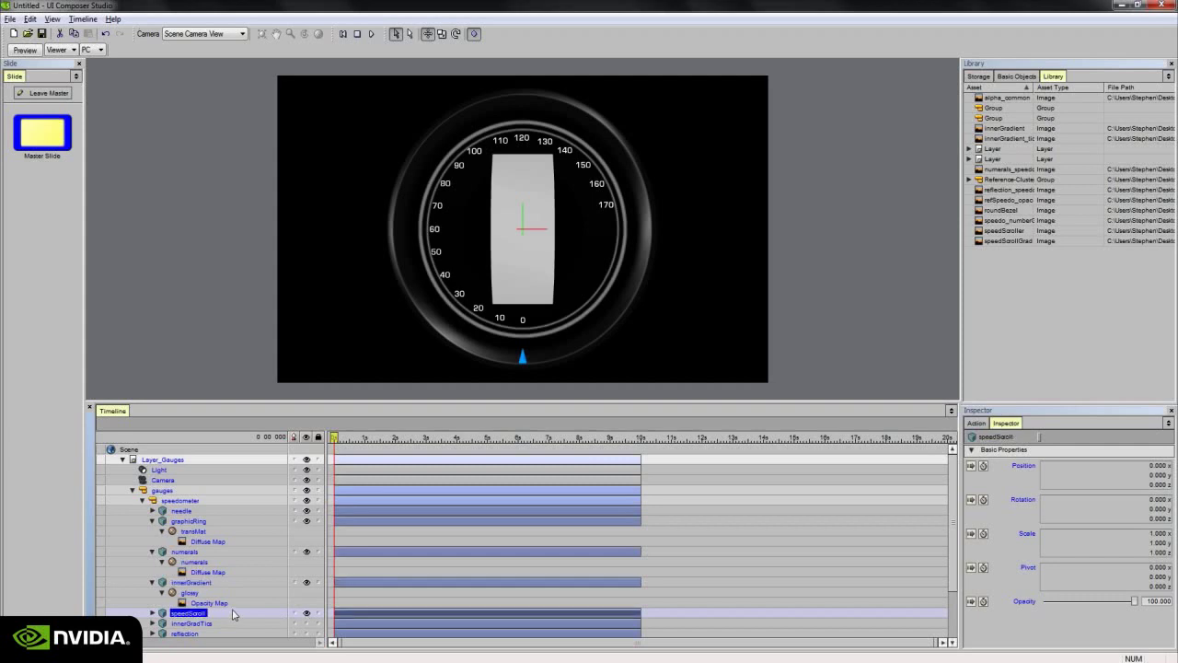
{"action": "left_click_drag", "start_coordinate": [266, 403], "coordinate": [268, 389]}
{"action": "left_click", "coordinate": [152, 600]}
{"action": "left_click", "coordinate": [191, 612]}
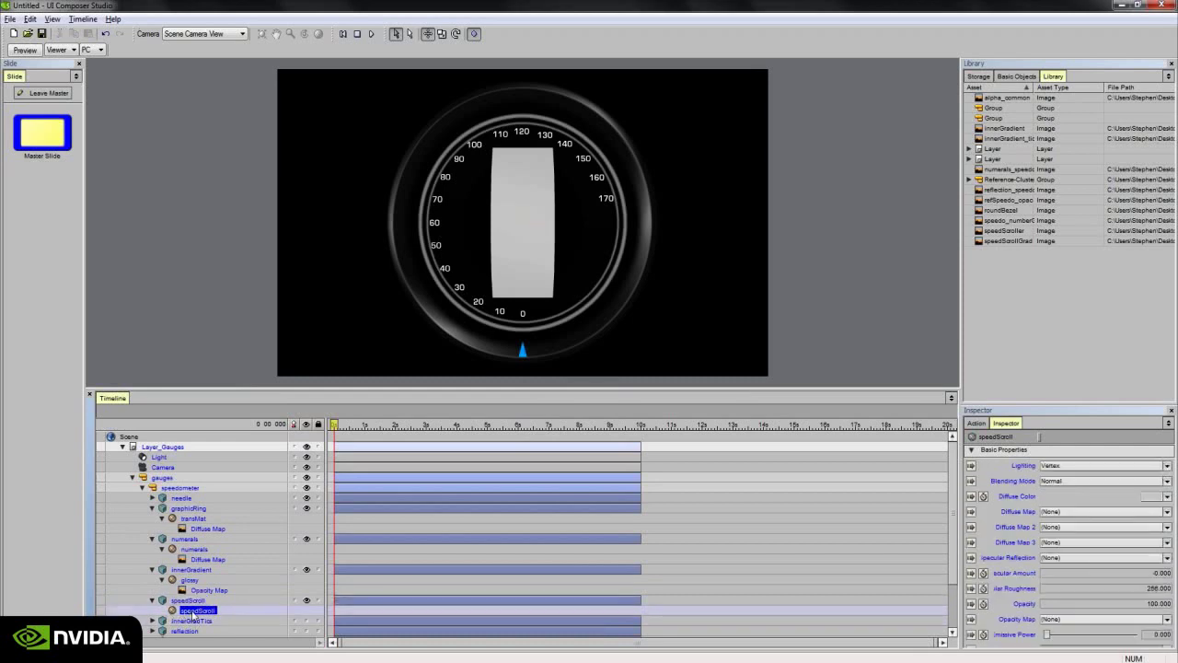
Apply the speedScroller image as the speedScroll material's diffuse map.
{"action": "left_click", "coordinate": [1165, 496]}
{"action": "left_click", "coordinate": [956, 522]}
{"action": "left_click", "coordinate": [1067, 512]}
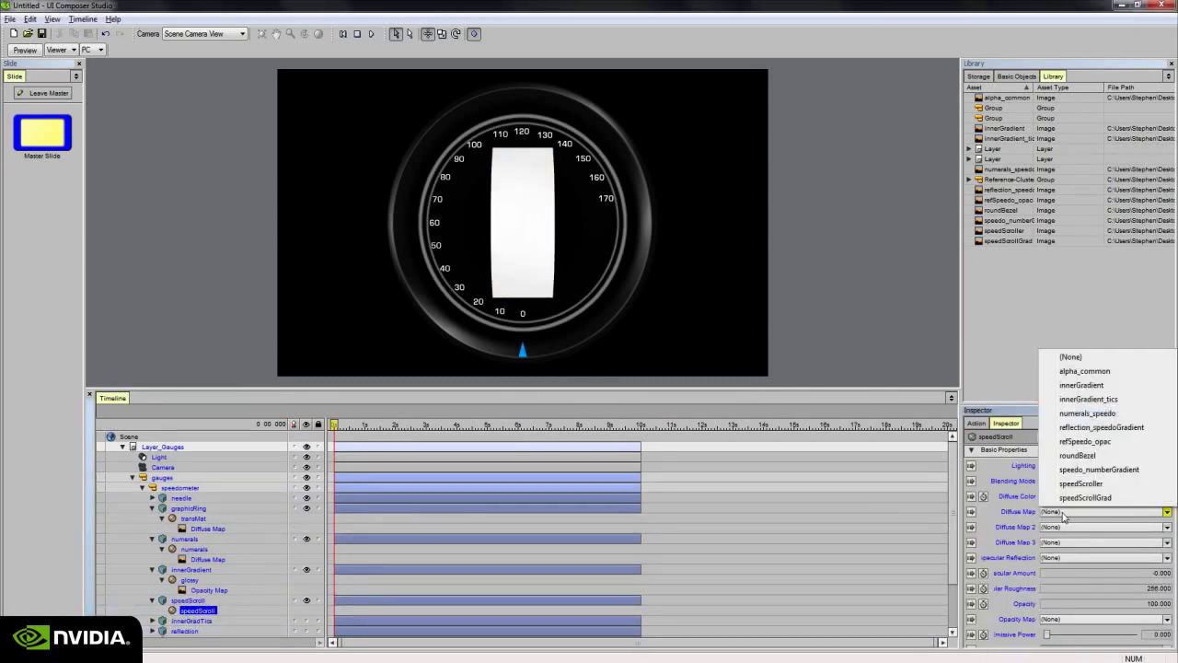
{"action": "left_click", "coordinate": [1087, 497]}
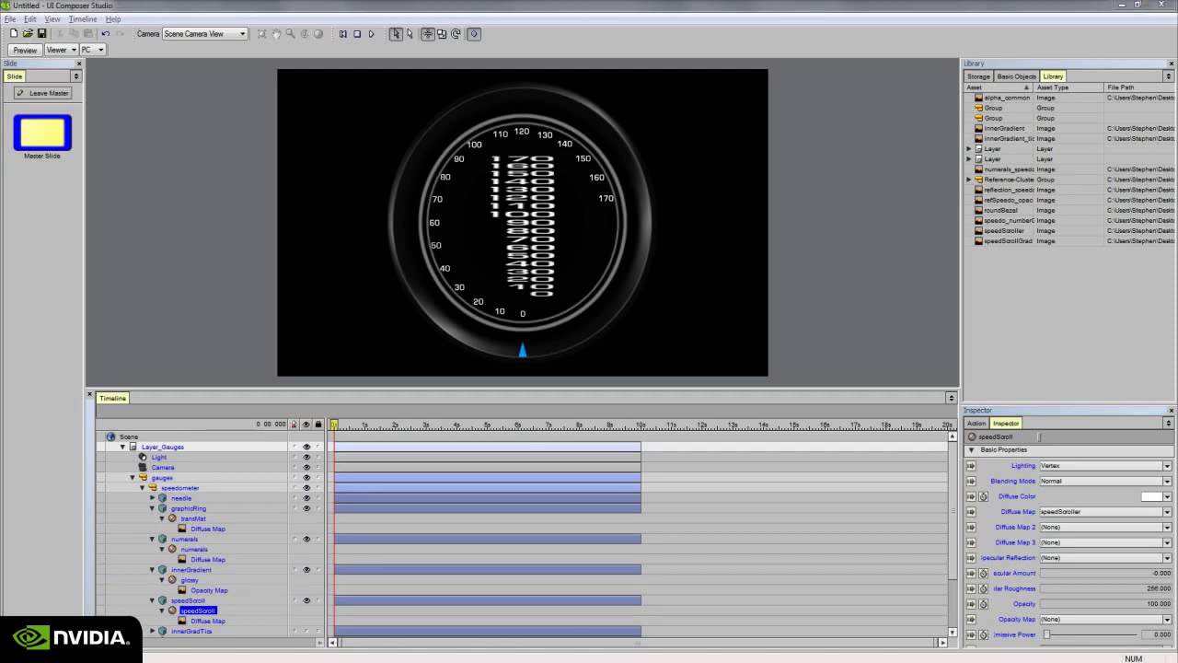
Give the speedScroller diffuse map a U Repeat of 1.4 and a V Repeat of 0.4.
{"action": "left_click", "coordinate": [210, 620]}
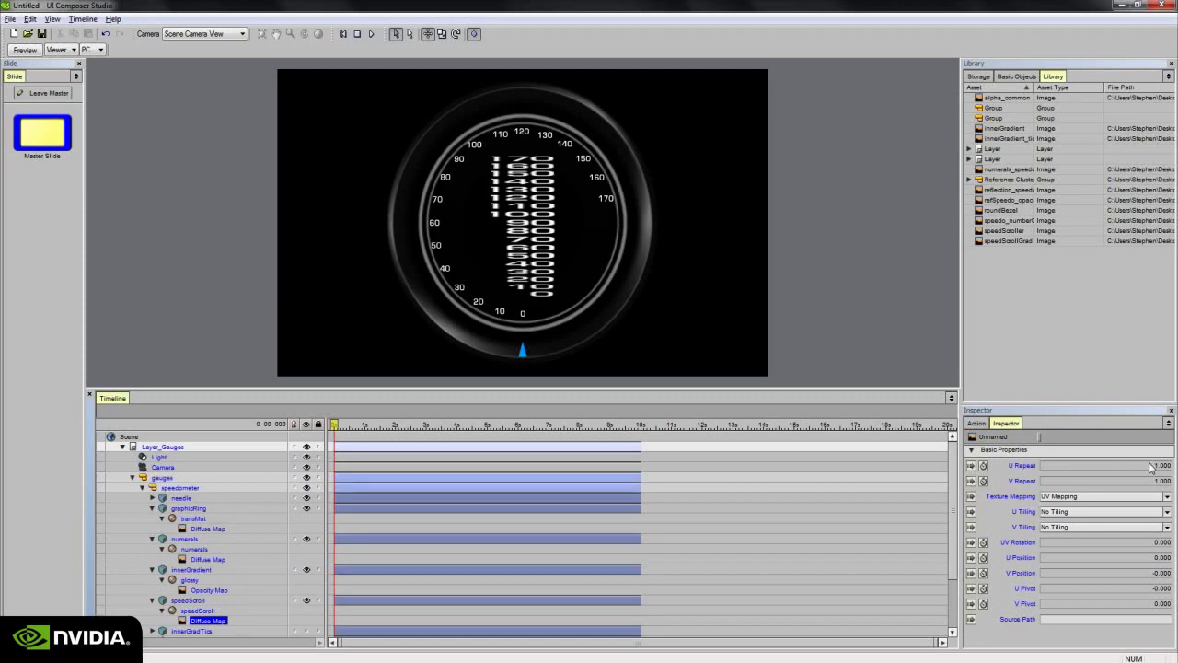
{"action": "left_click_drag", "start_coordinate": [1152, 469], "coordinate": [1149, 470]}
{"action": "type", "text": "1.4"}
{"action": "key", "text": "Return"}
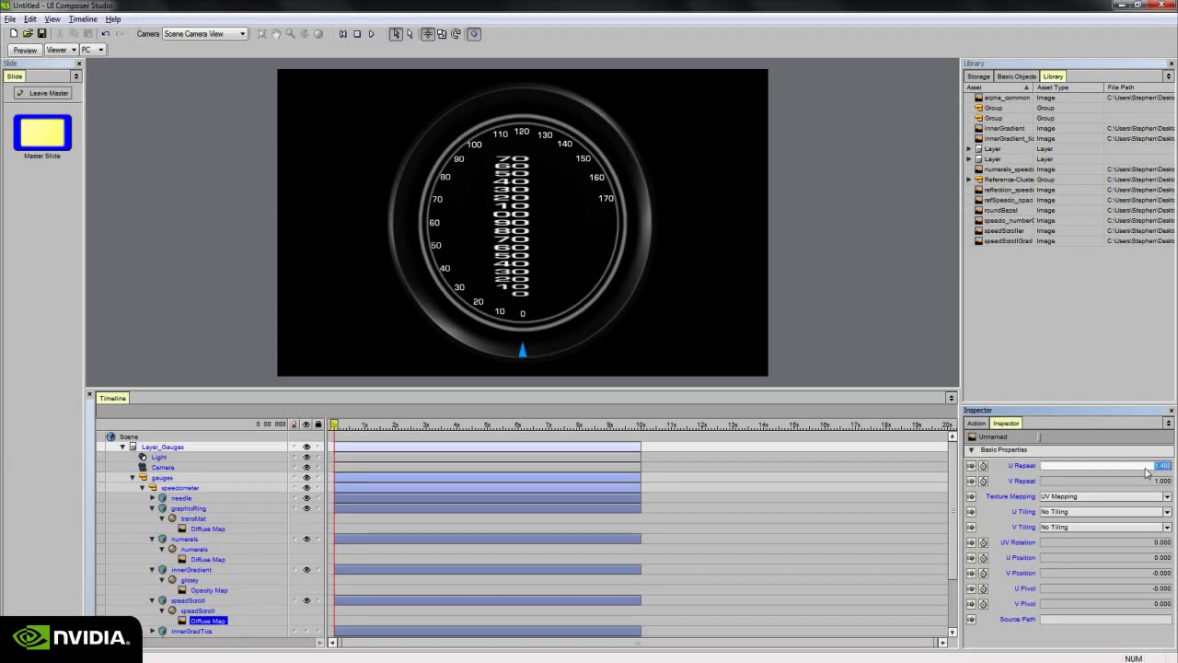
{"action": "left_click", "coordinate": [1145, 481]}
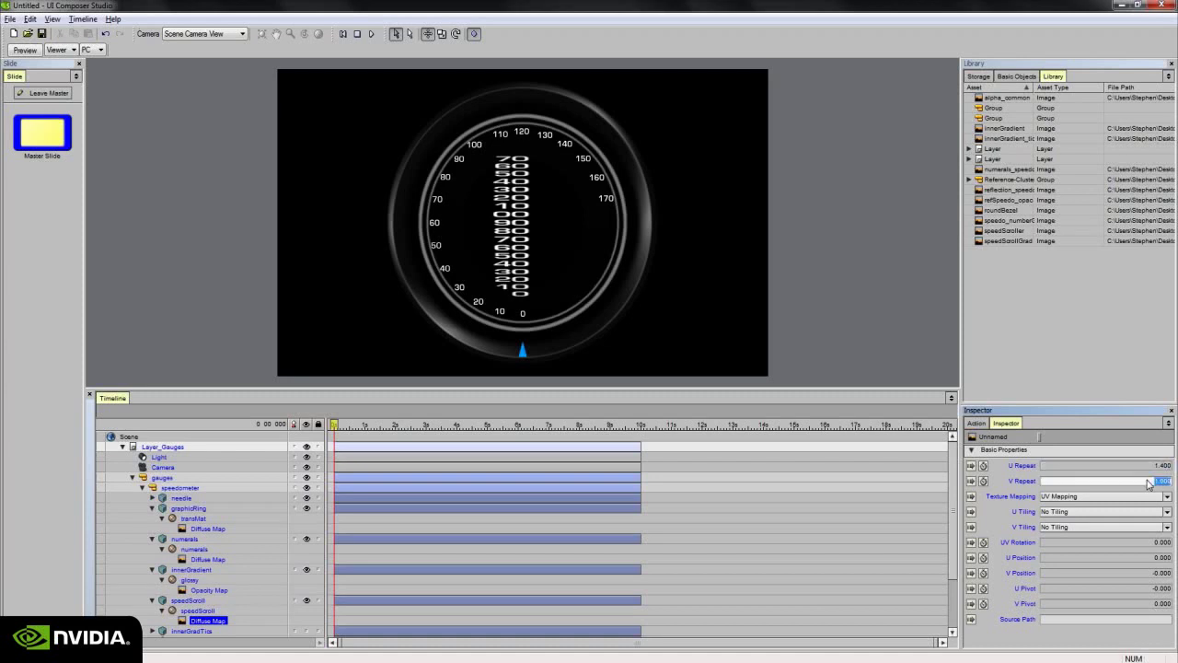
{"action": "type", "text": "0.5"}
{"action": "key", "text": "Return"}
{"action": "type", "text": "5"}
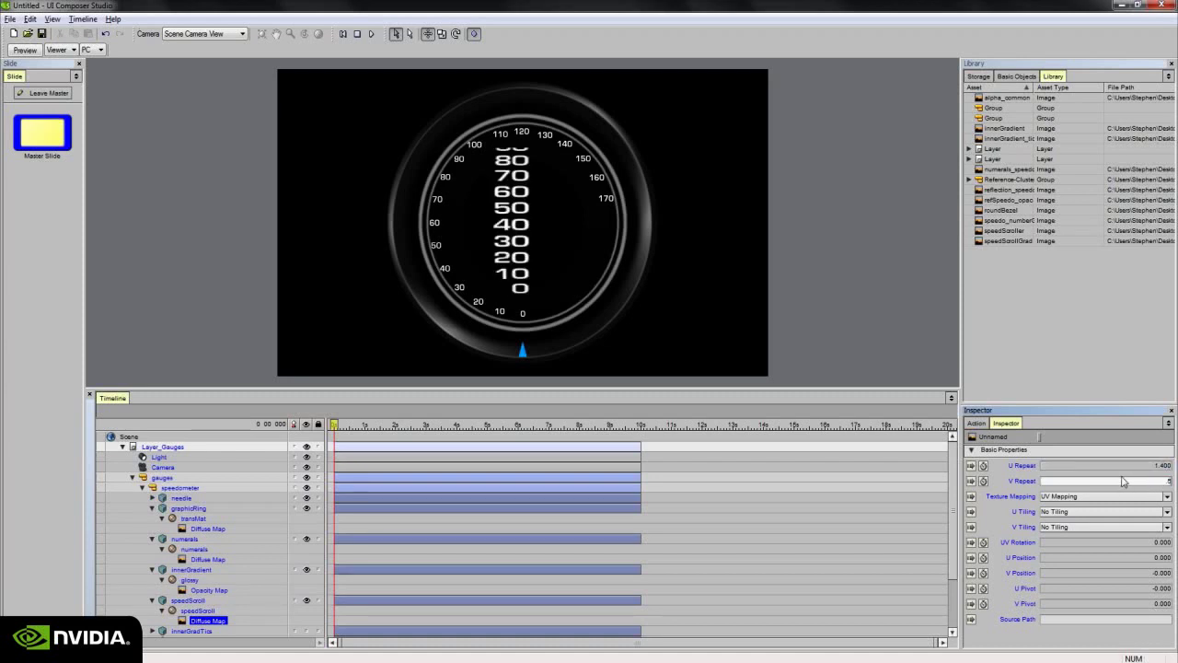
{"action": "key", "text": "BackSpace"}
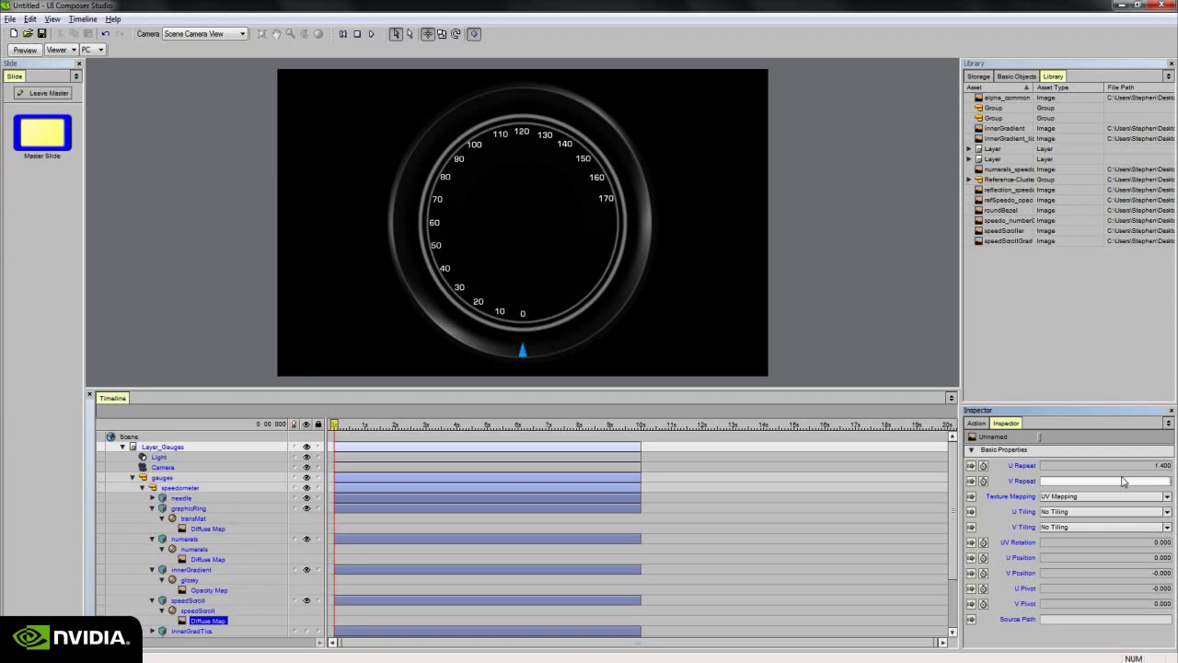
{"action": "type", "text": "0.4"}
{"action": "key", "text": "Return"}
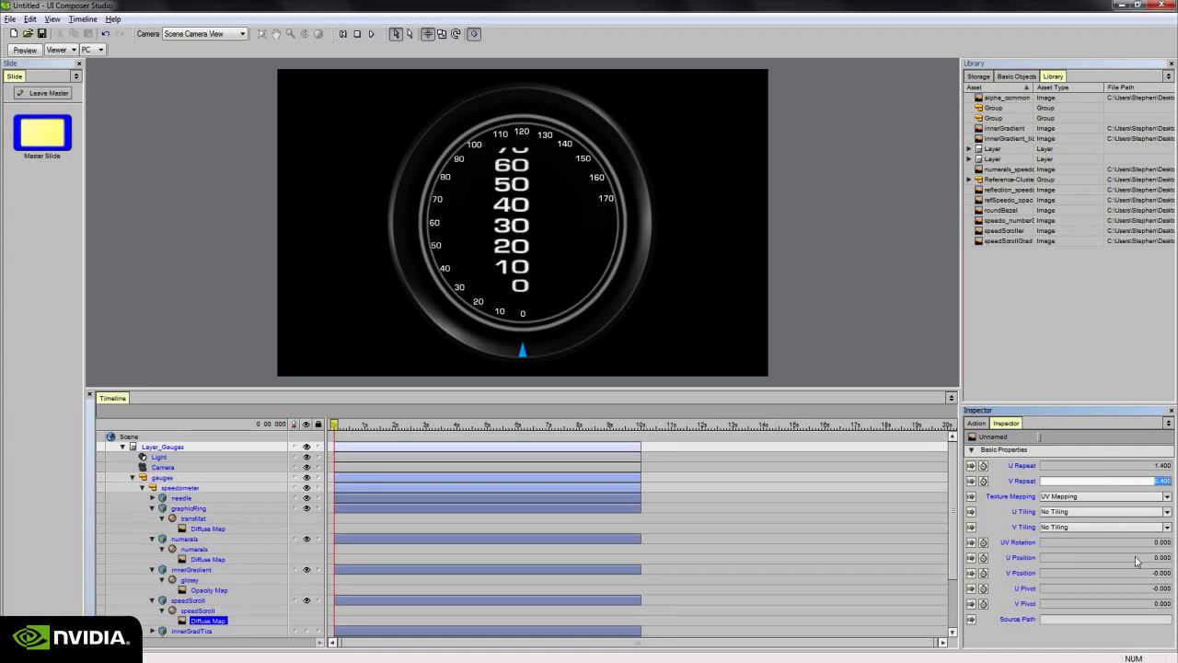
Scrub the diffuse map's V Position to 1.100 so large speeds 80–150 sit mid-dial.
{"action": "left_click_drag", "start_coordinate": [1145, 575], "coordinate": [1142, 560]}
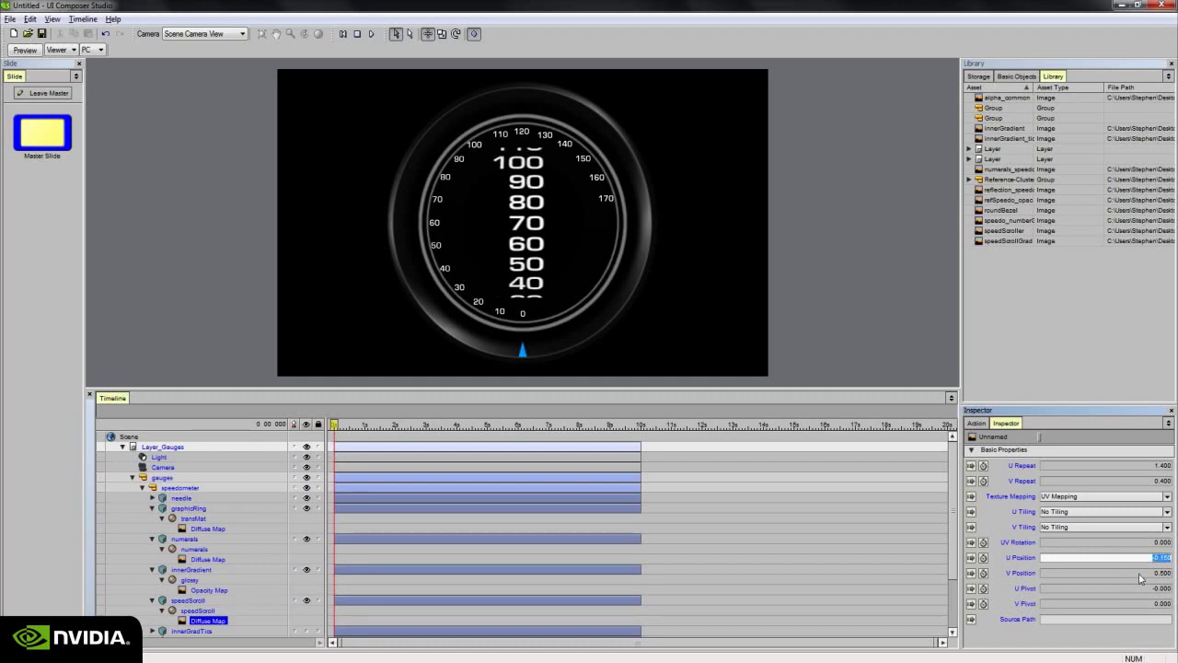
{"action": "left_click_drag", "start_coordinate": [1142, 575], "coordinate": [1142, 547]}
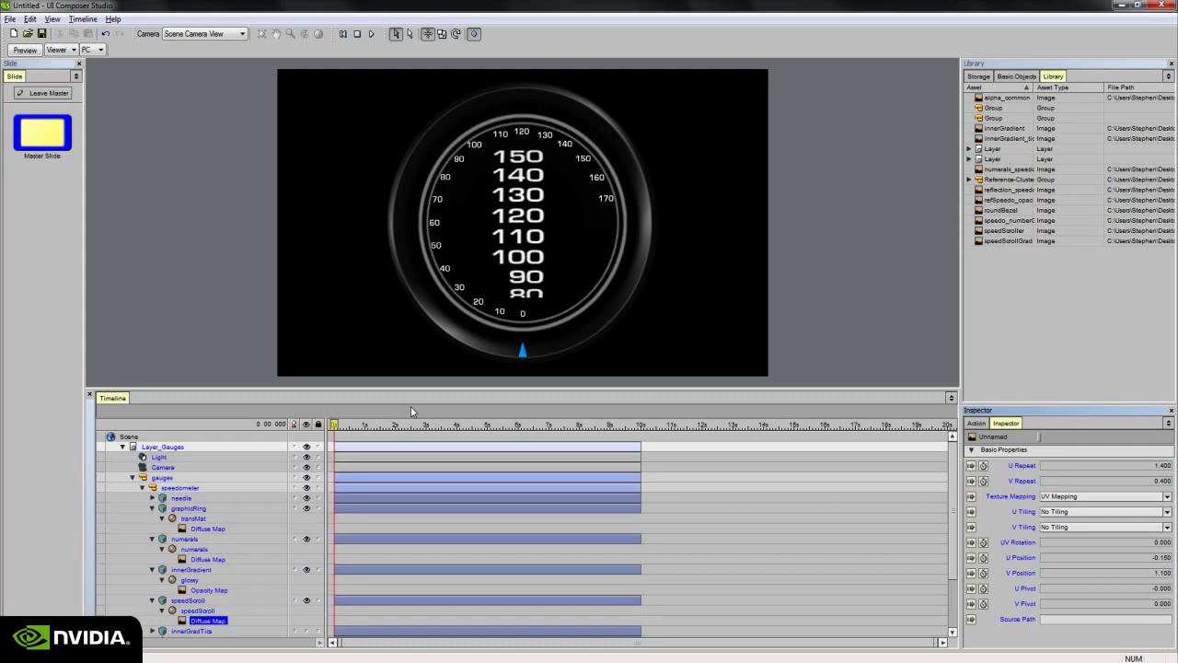
Choose speedScrollGrad as the speedScroll material's opacity map, fading numbers around a bright 120.
{"action": "left_click", "coordinate": [193, 610]}
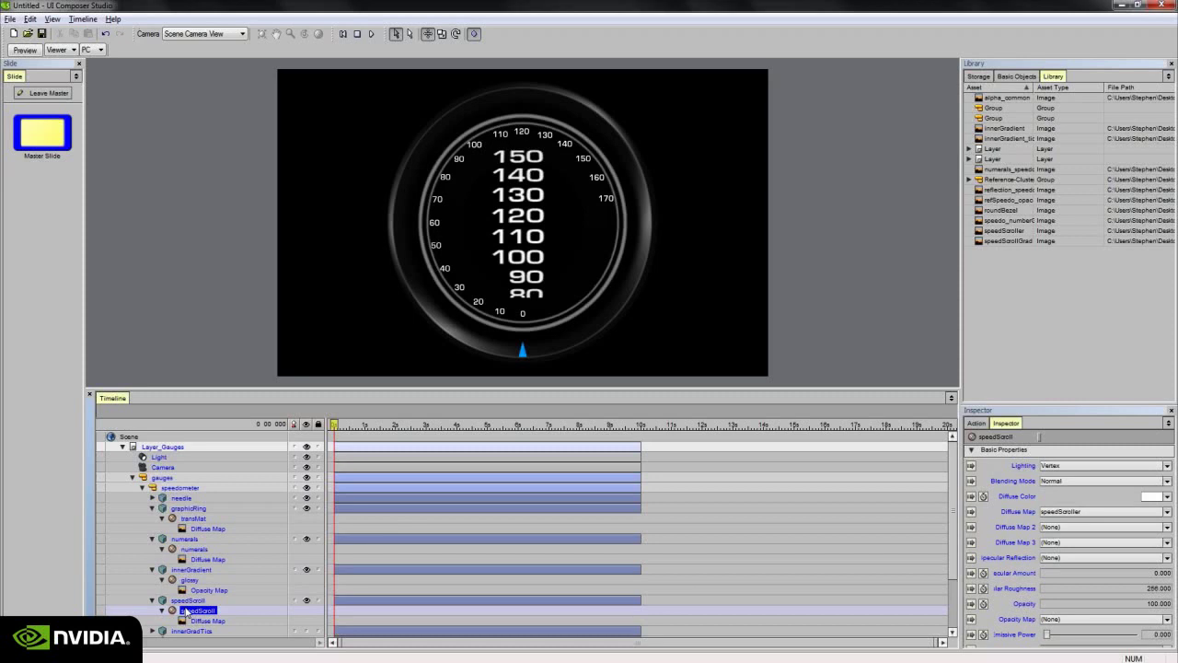
{"action": "left_click", "coordinate": [1058, 620]}
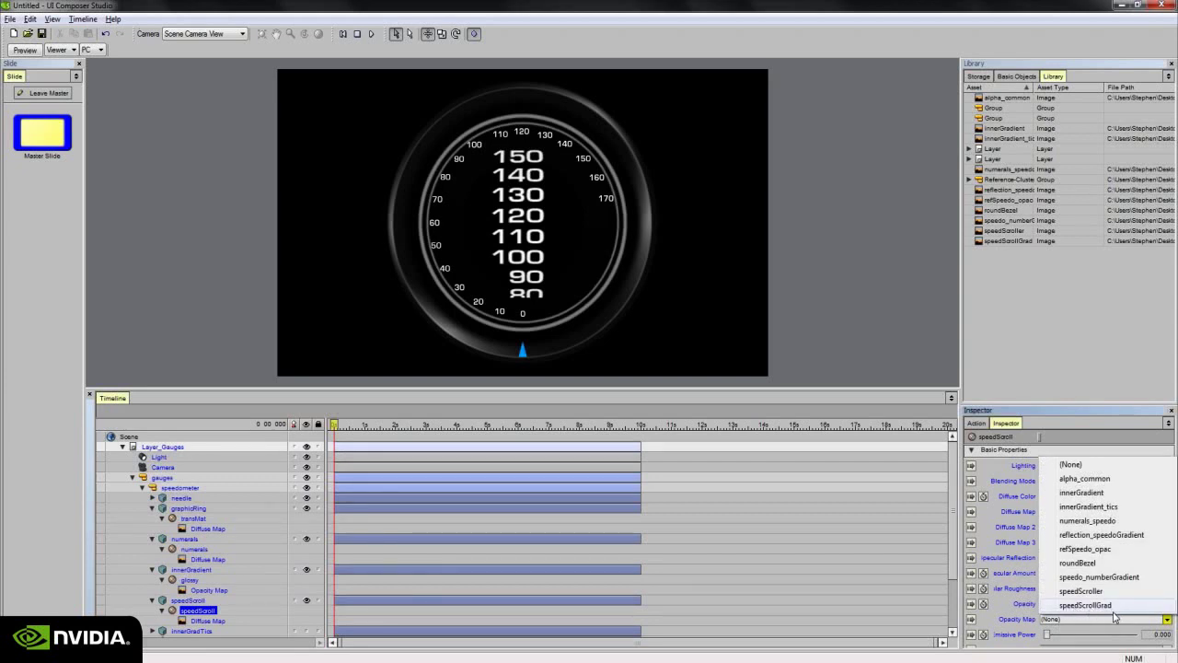
{"action": "left_click", "coordinate": [1113, 608]}
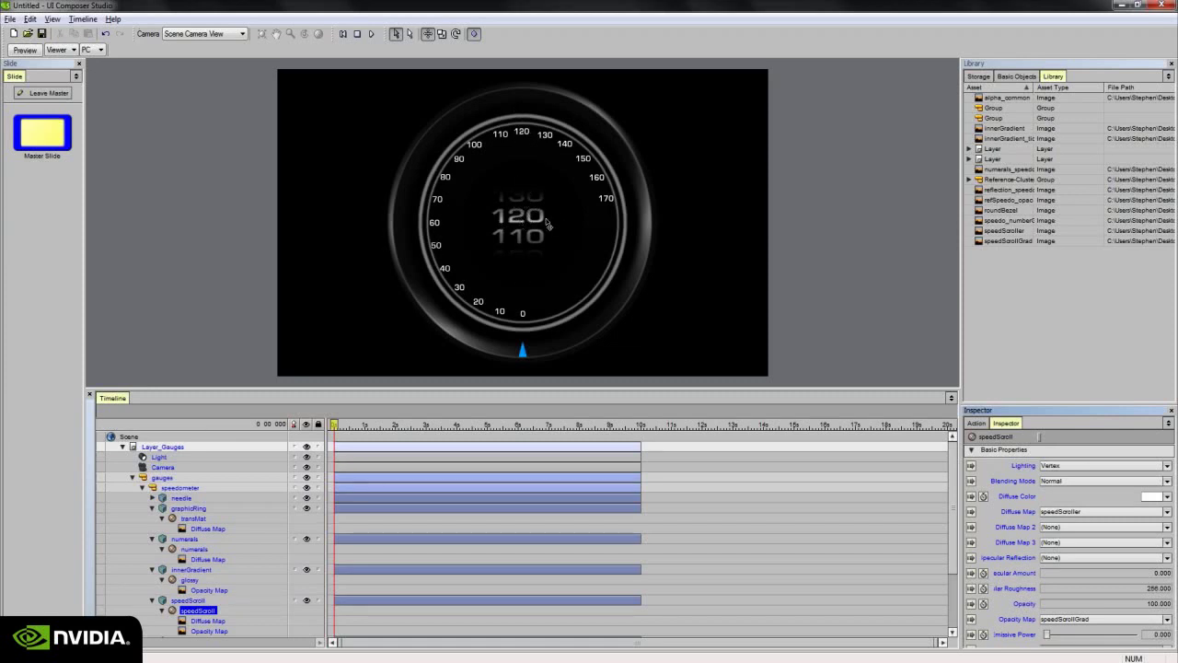
Scrub the speedScroll diffuse map's V Position to -0.400 so 0 sits in the centre.
{"action": "left_click", "coordinate": [230, 621]}
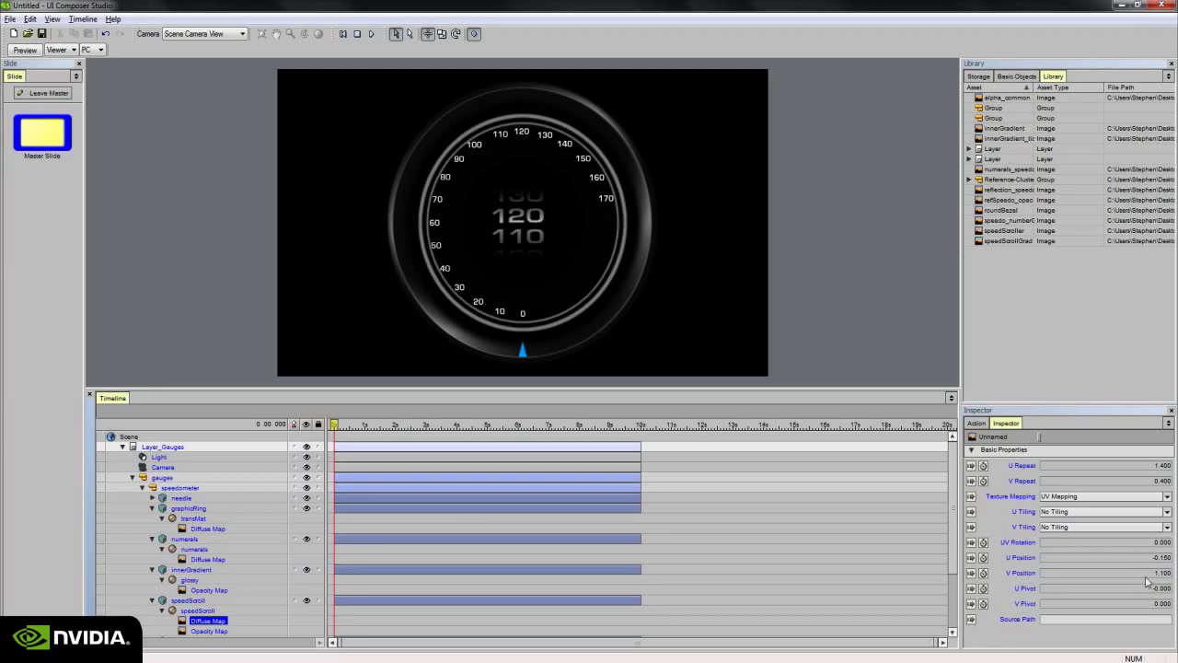
{"action": "left_click_drag", "start_coordinate": [1151, 576], "coordinate": [1065, 576]}
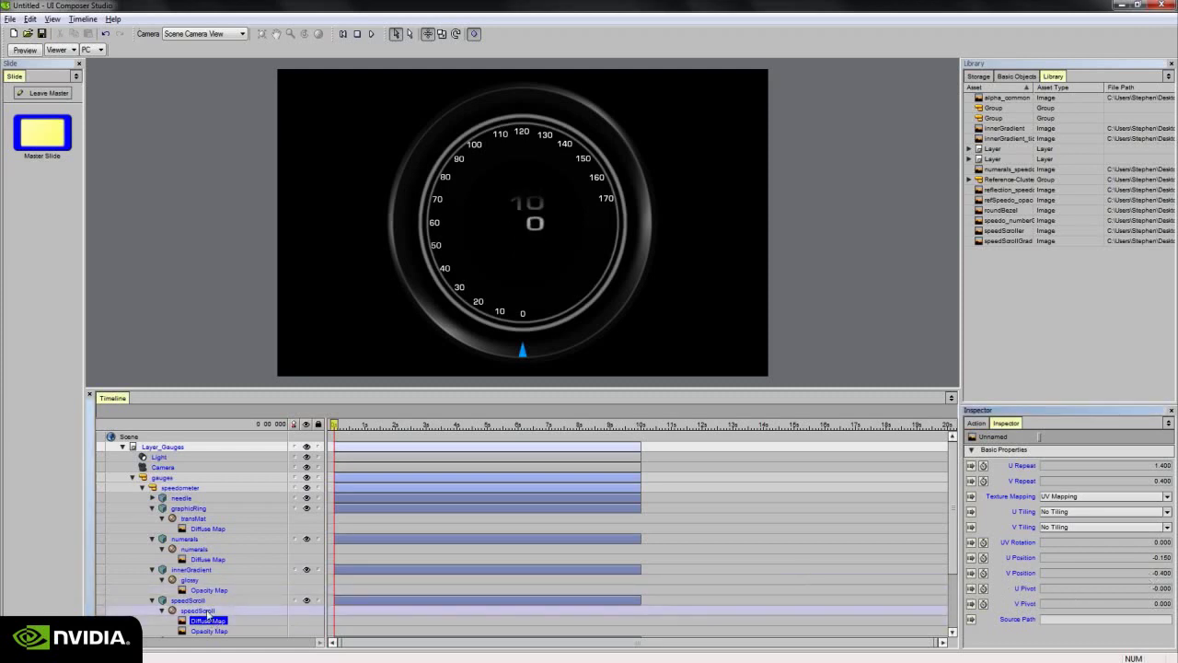
{"action": "left_click", "coordinate": [198, 610]}
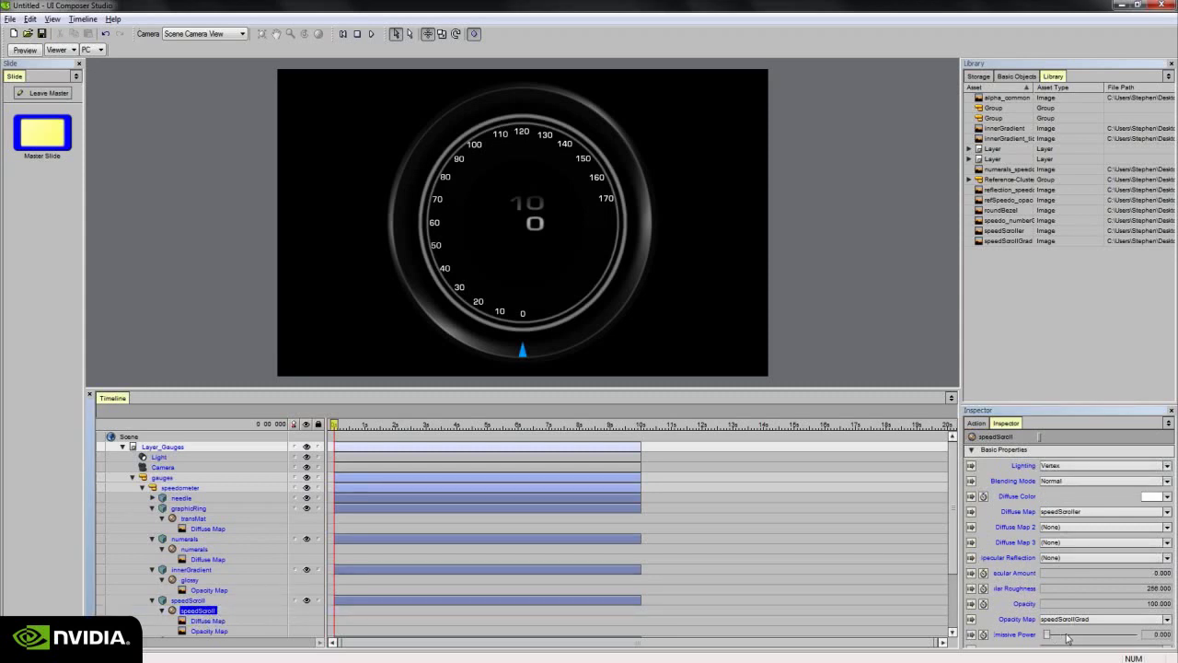
Give the speedScroll material a bright blue diffuse colour.
{"action": "left_click_drag", "start_coordinate": [1072, 636], "coordinate": [1042, 628]}
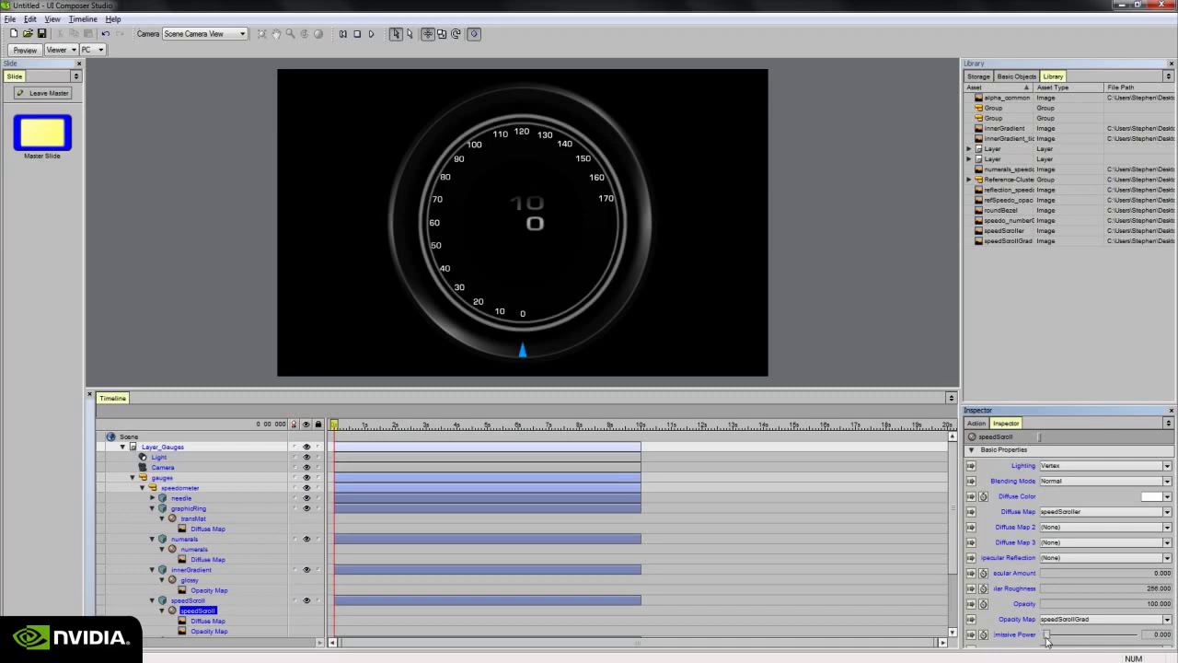
{"action": "left_click", "coordinate": [1157, 502]}
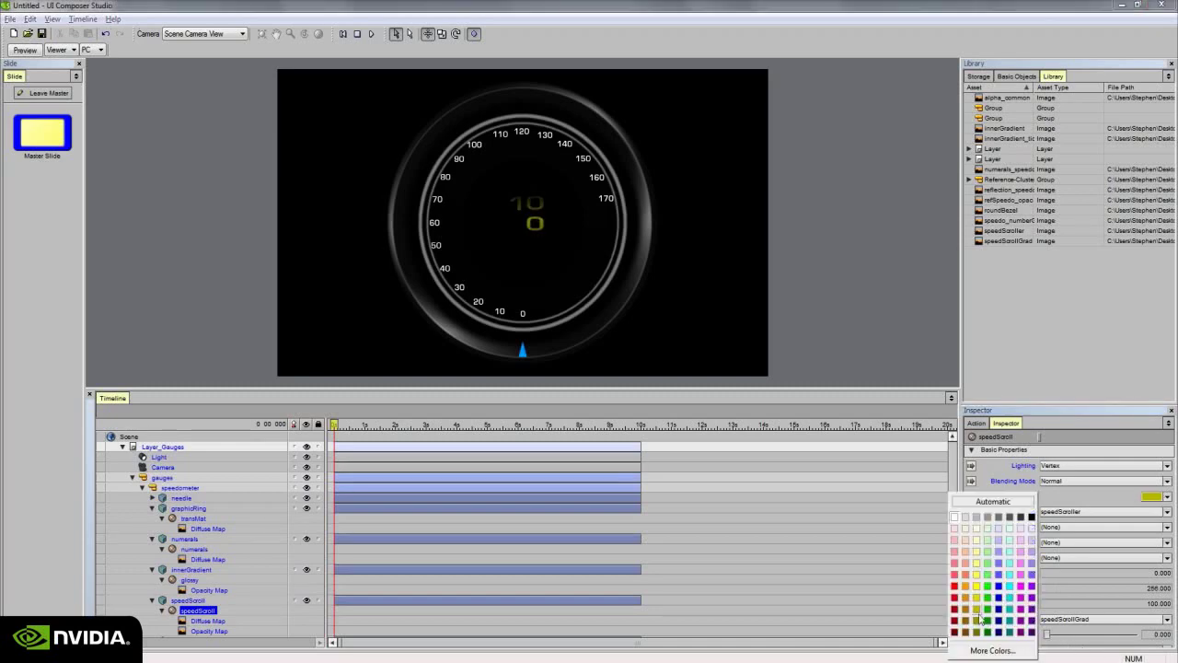
{"action": "left_click", "coordinate": [994, 651]}
{"action": "left_click", "coordinate": [868, 613]}
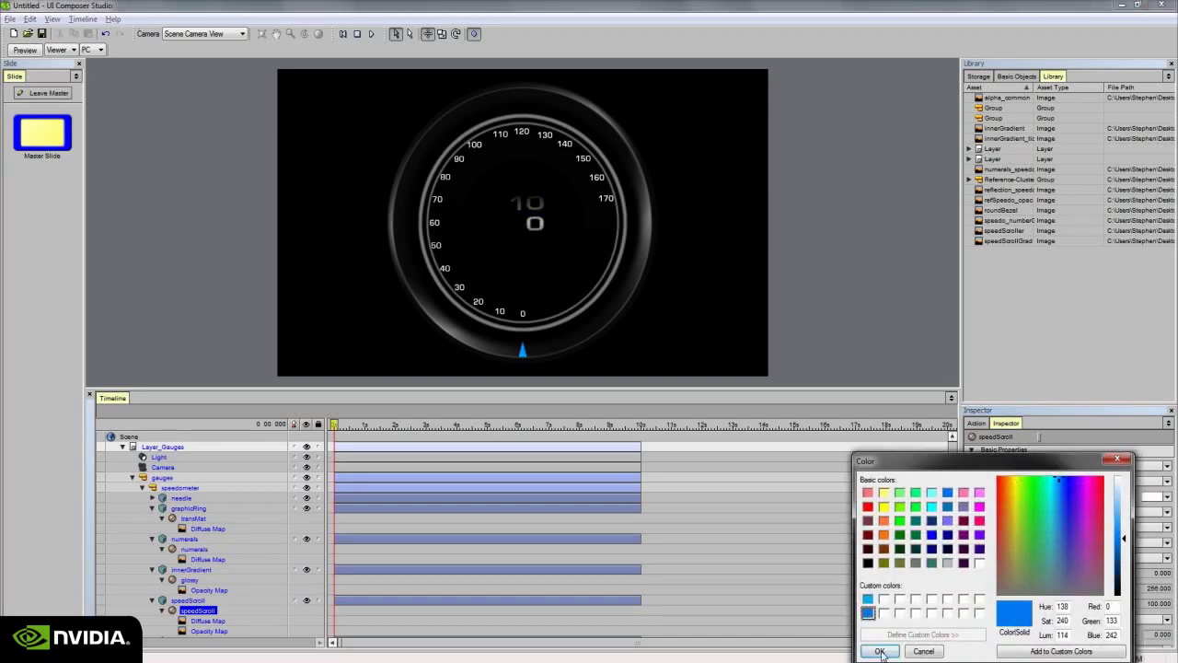
{"action": "left_click", "coordinate": [879, 650]}
Set the speedScroll emissive power to 50 so the blue digits glow.
{"action": "left_click_drag", "start_coordinate": [1061, 640], "coordinate": [1086, 638]}
{"action": "double_click", "coordinate": [1160, 635]}
{"action": "type", "text": "50"}
{"action": "key", "text": "Return"}
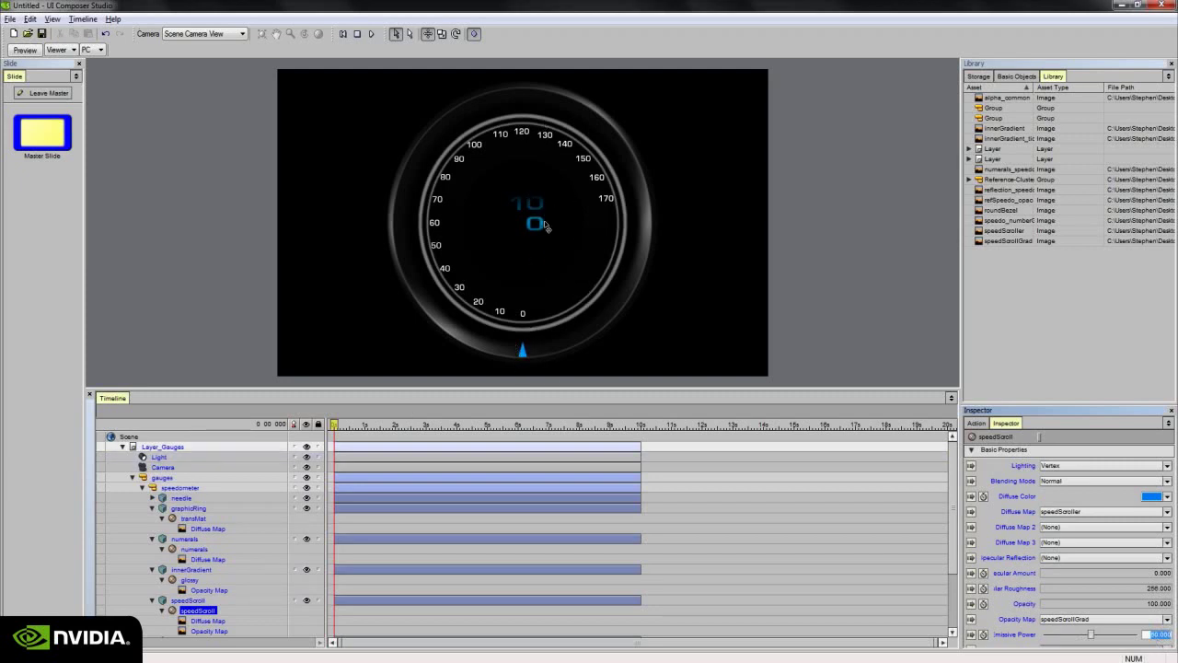
{"action": "left_click", "coordinate": [175, 601]}
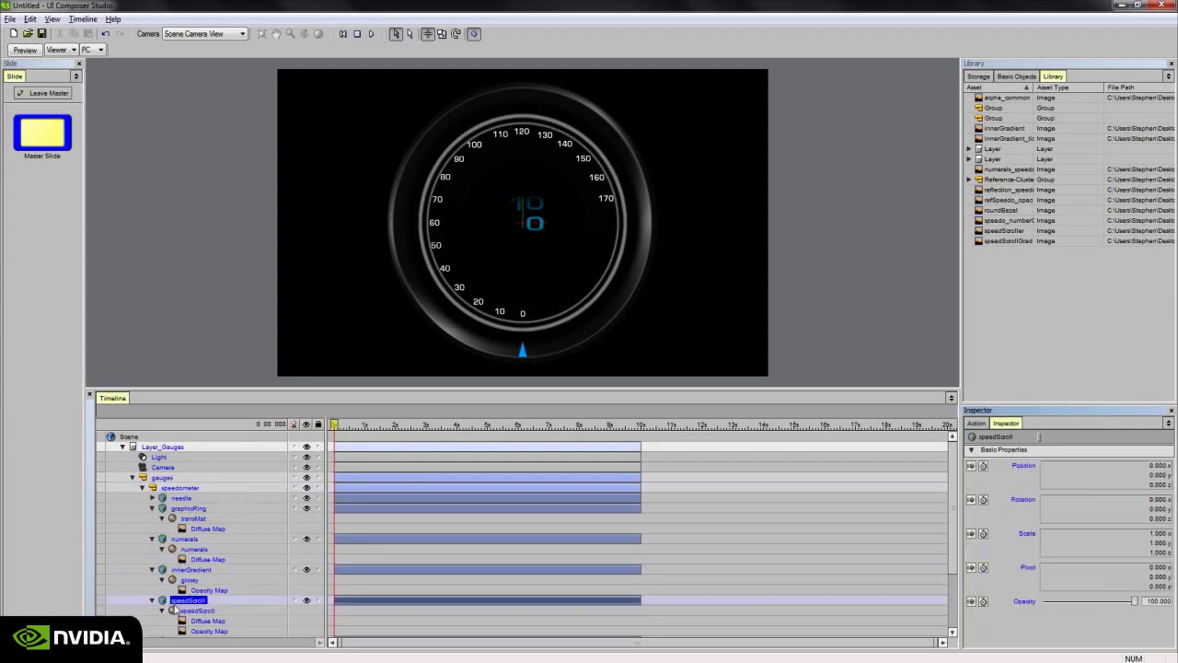
Collapse the graphicRing, numerals and innerGradient layers, then expand innerGradTics and make it visible.
{"action": "left_click", "coordinate": [151, 570]}
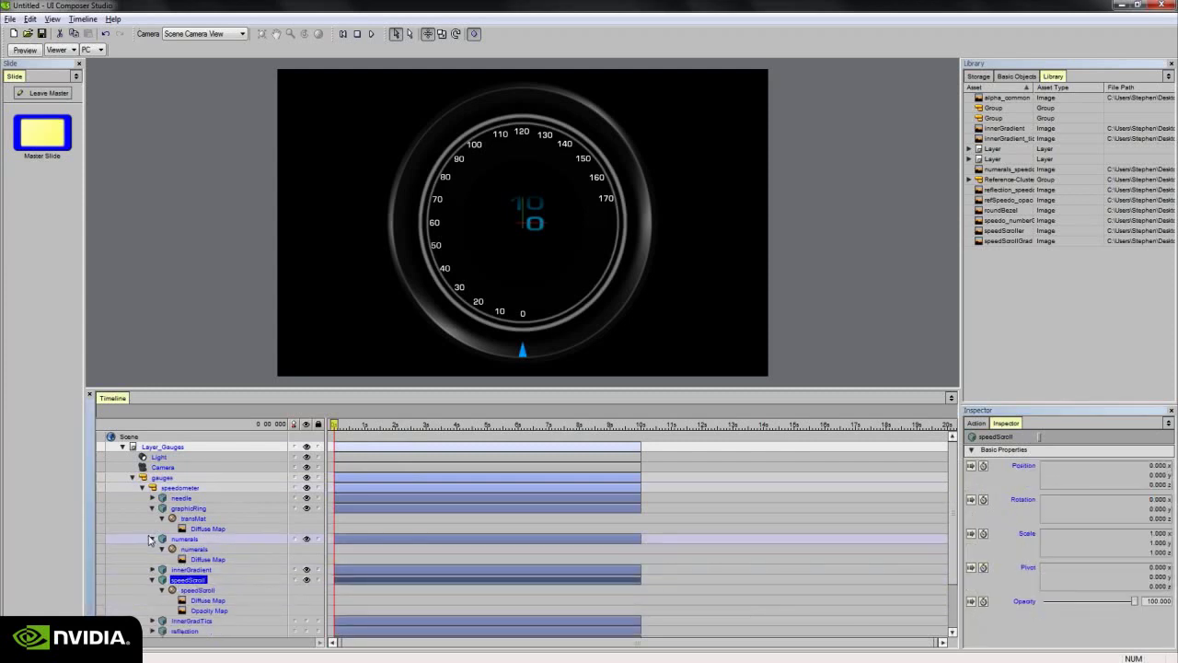
{"action": "left_click", "coordinate": [152, 539]}
{"action": "left_click", "coordinate": [152, 508]}
{"action": "left_click", "coordinate": [193, 580]}
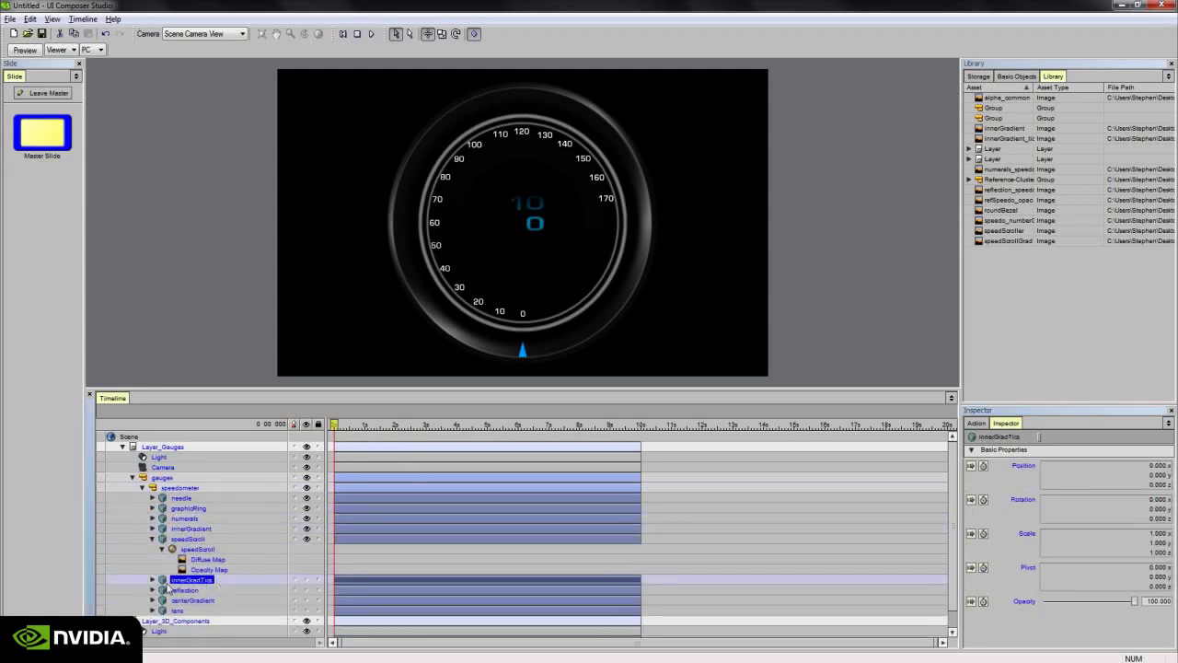
{"action": "left_click", "coordinate": [152, 580]}
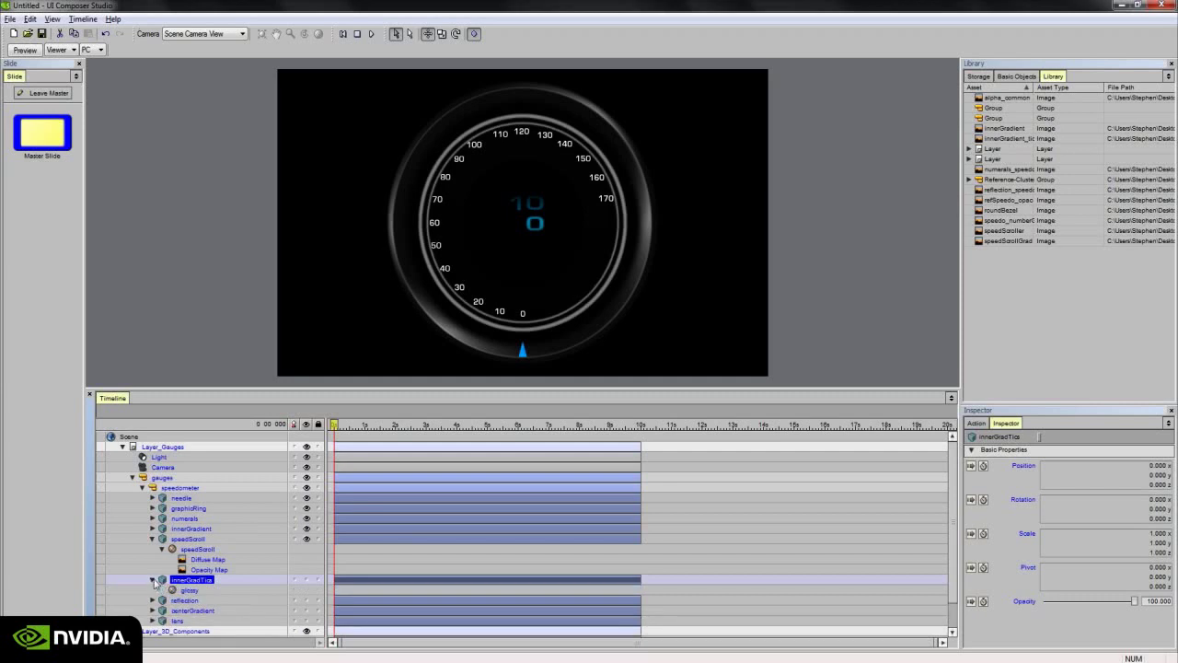
{"action": "left_click", "coordinate": [307, 579]}
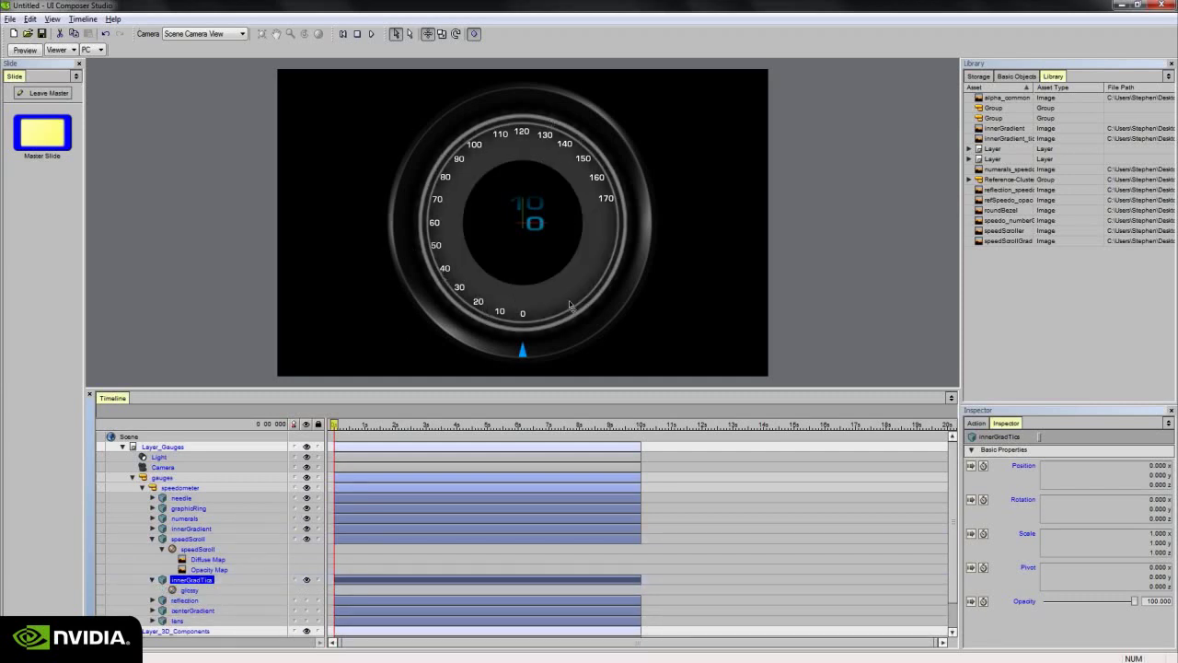
Give innerGradTics' glossy material emissive power 100, diffuse map innerGradient_tics and opacity map innerGradient.
{"action": "left_click", "coordinate": [187, 591]}
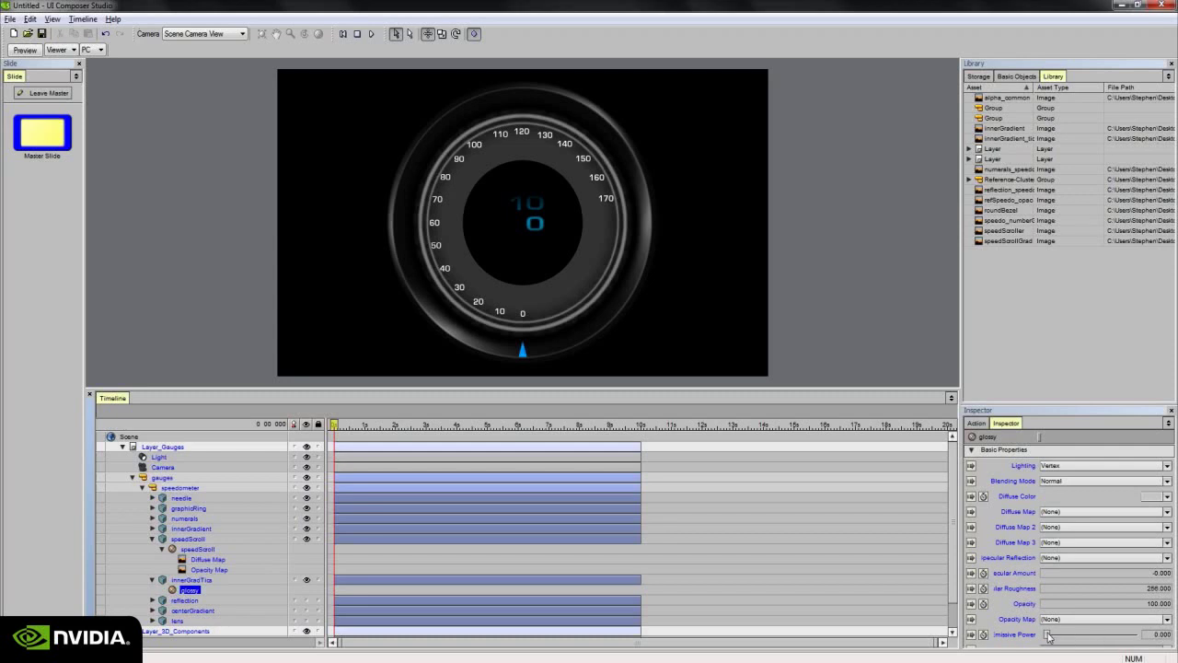
{"action": "left_click_drag", "start_coordinate": [1049, 637], "coordinate": [1134, 635]}
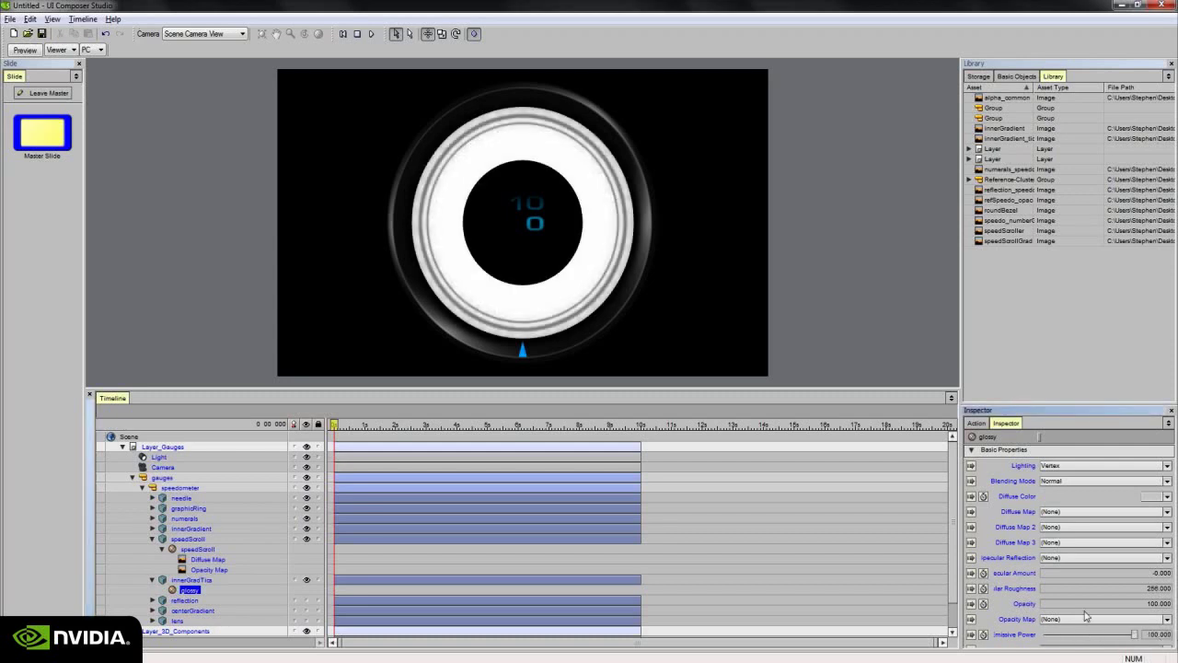
{"action": "left_click", "coordinate": [1082, 513]}
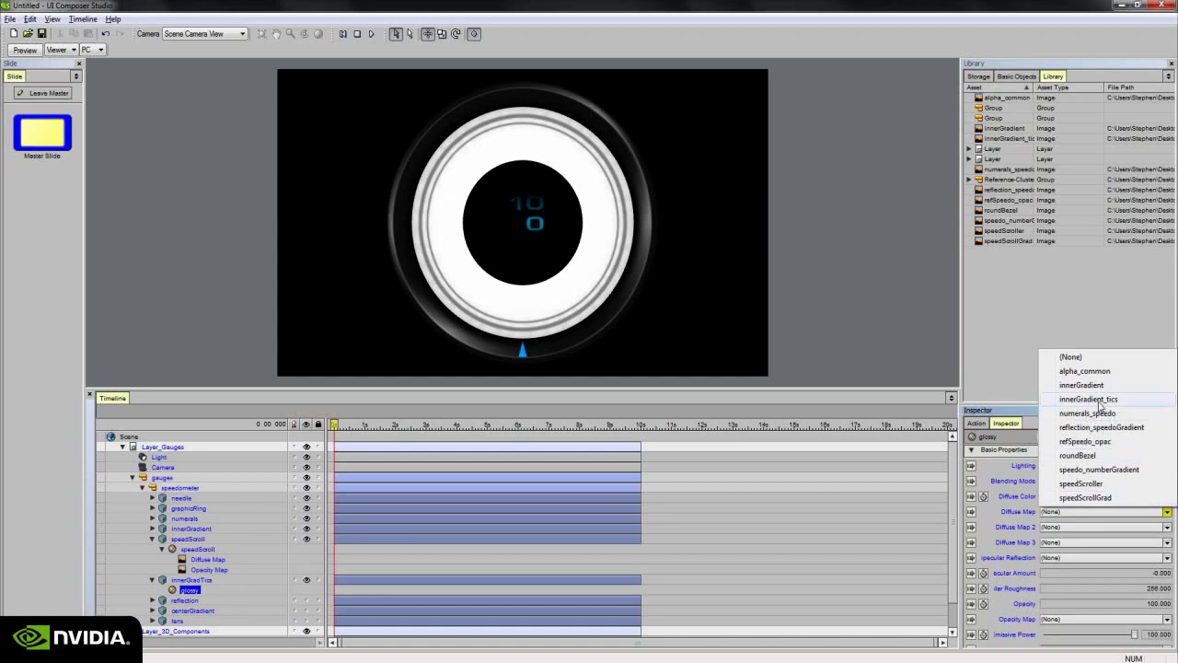
{"action": "left_click", "coordinate": [1088, 400]}
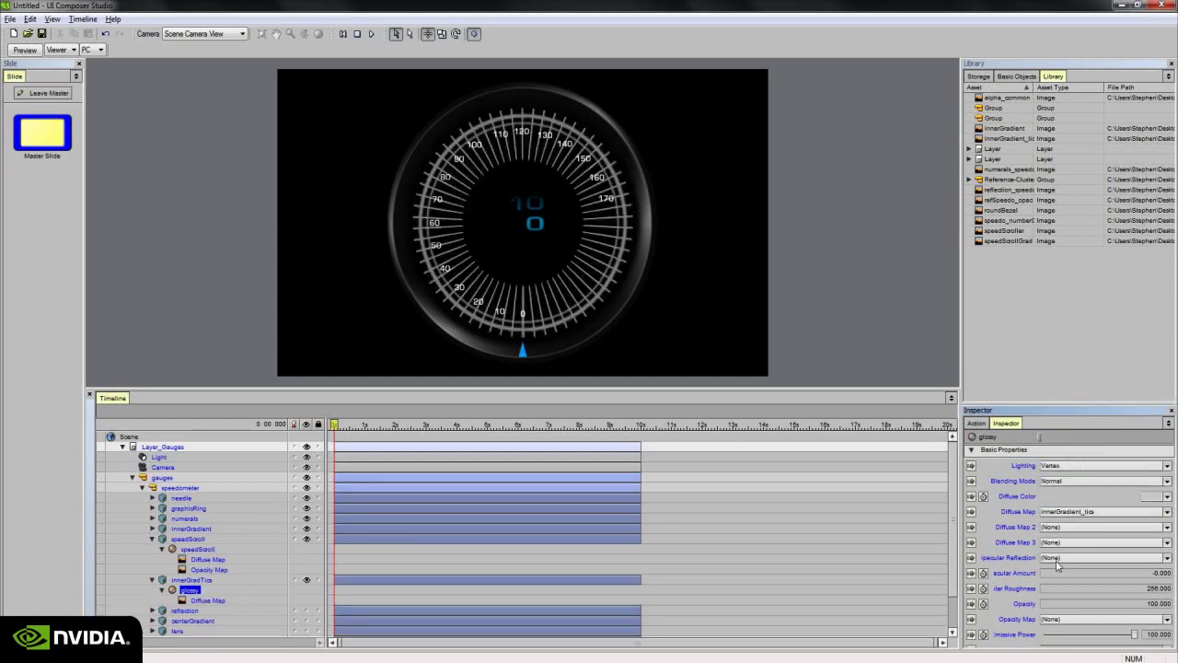
{"action": "left_click", "coordinate": [1081, 618]}
{"action": "left_click", "coordinate": [1082, 498]}
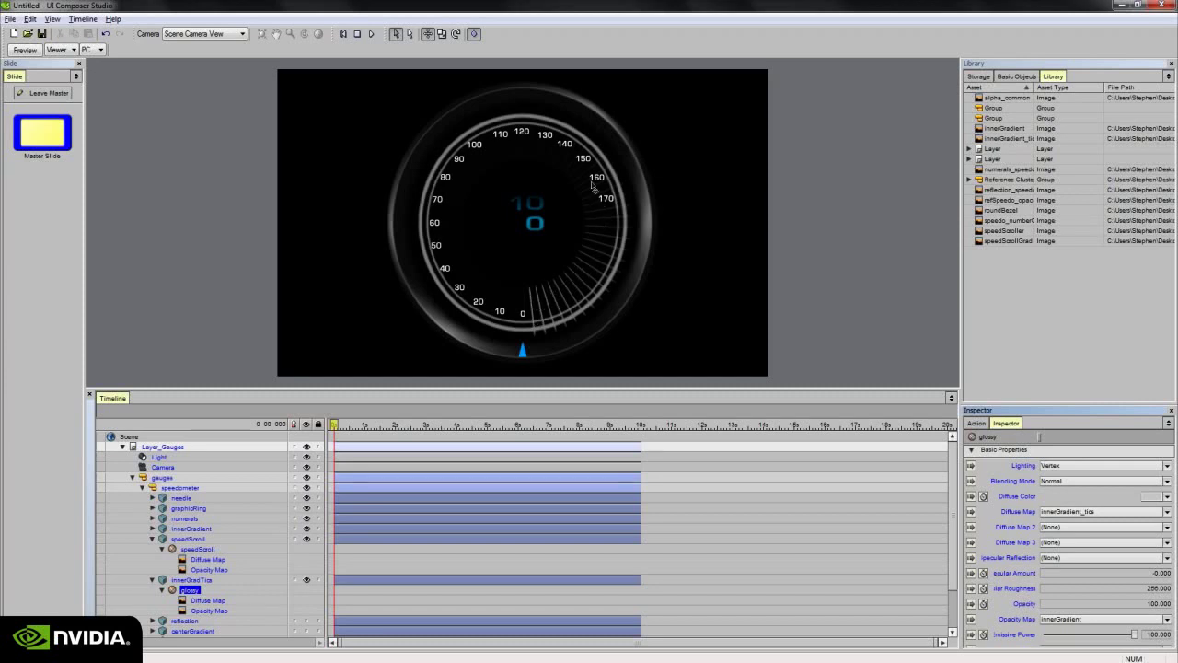
Raise the glossy diffuse map's U Repeat above 1 for finer, denser tick marks.
{"action": "left_click", "coordinate": [828, 599]}
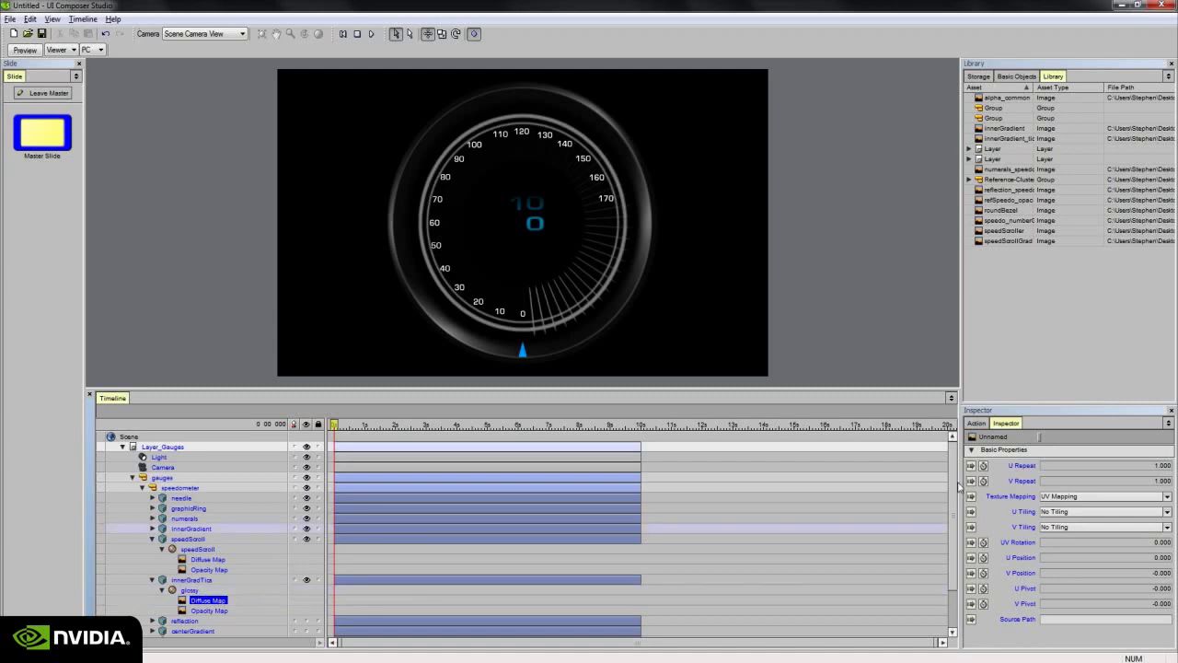
{"action": "left_click", "coordinate": [1123, 465]}
{"action": "left_click", "coordinate": [1118, 481]}
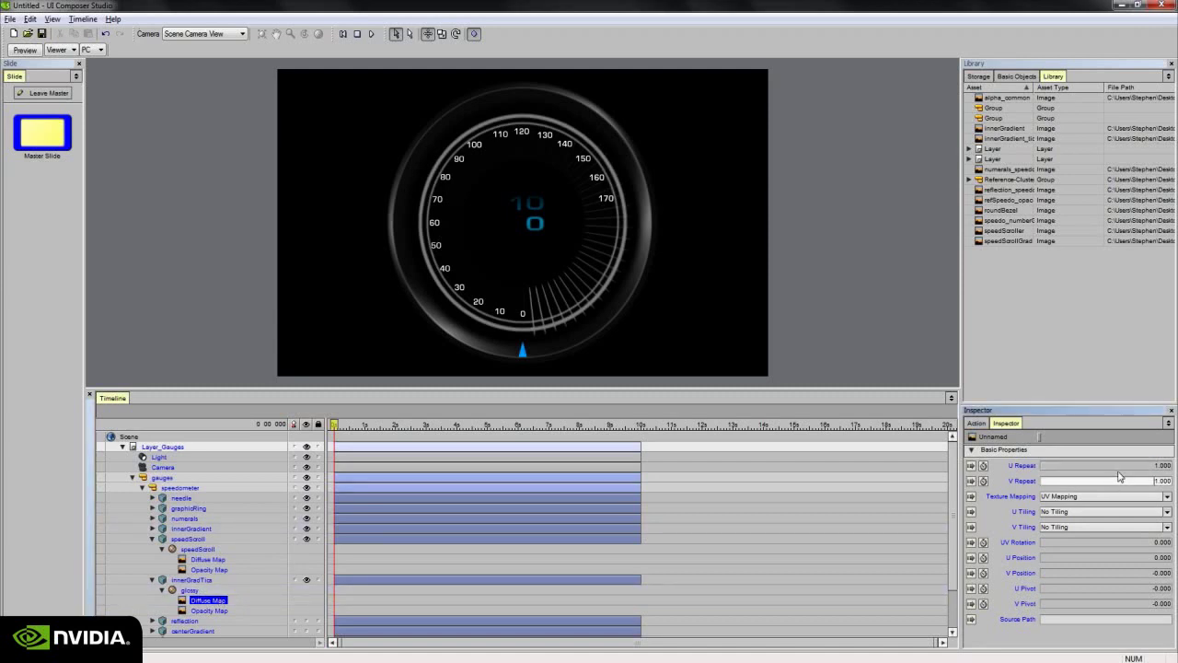
{"action": "left_click", "coordinate": [1125, 467]}
{"action": "left_click", "coordinate": [1116, 639]}
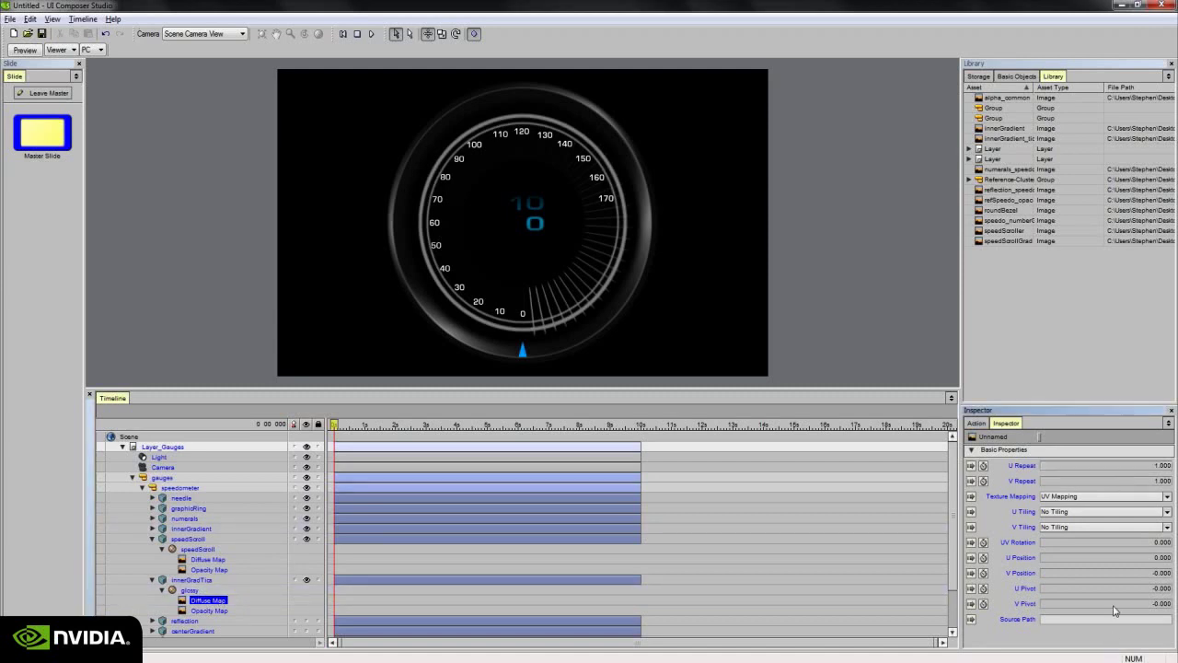
{"action": "left_click_drag", "start_coordinate": [1022, 465], "coordinate": [1077, 464]}
{"action": "left_click", "coordinate": [1139, 467]}
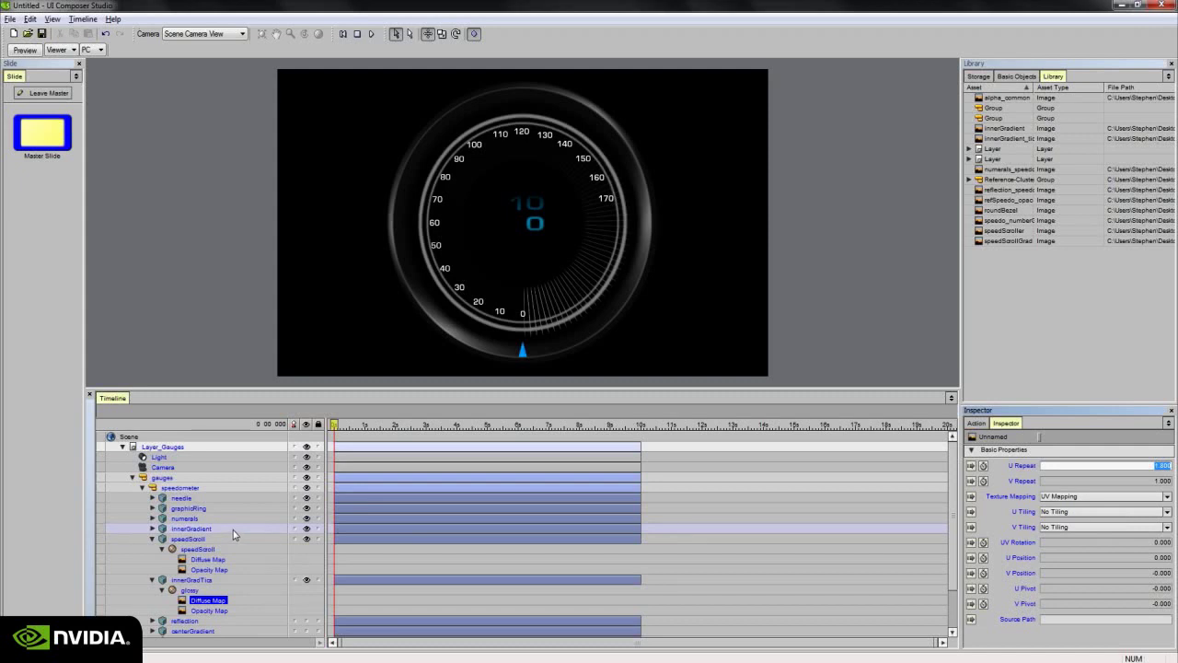
Experiment with shifting the glossy opacity map's fade gradient, undoing the vertical shift.
{"action": "left_click", "coordinate": [245, 611]}
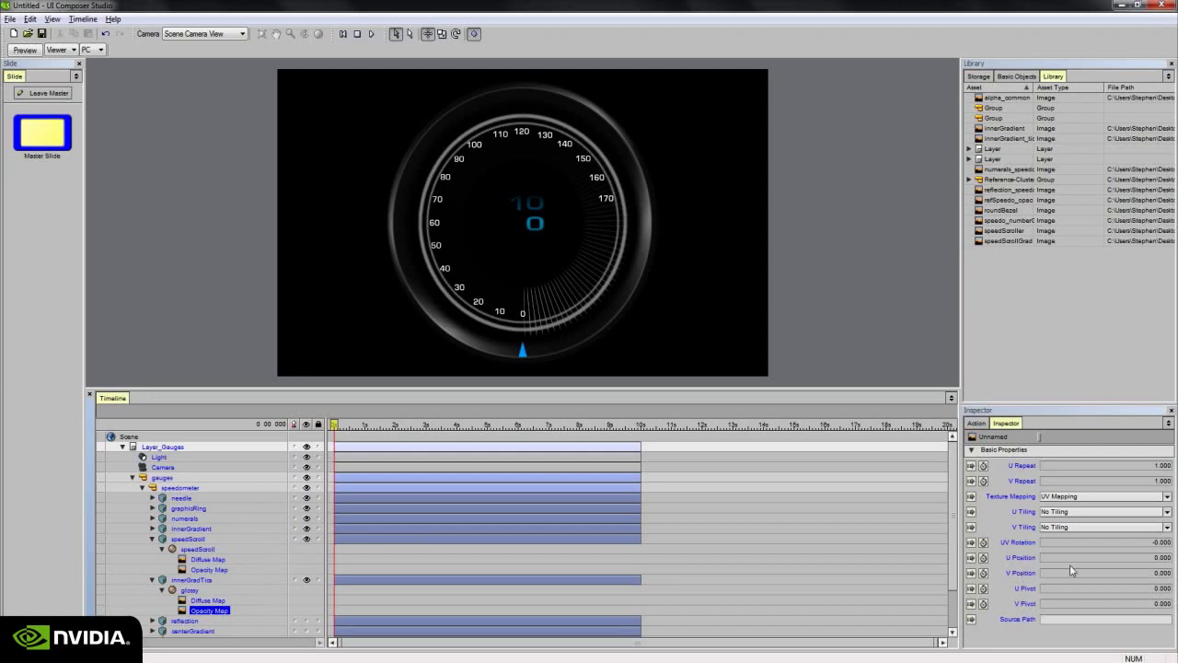
{"action": "left_click_drag", "start_coordinate": [1127, 577], "coordinate": [1127, 558]}
{"action": "key", "text": "ctrl+z"}
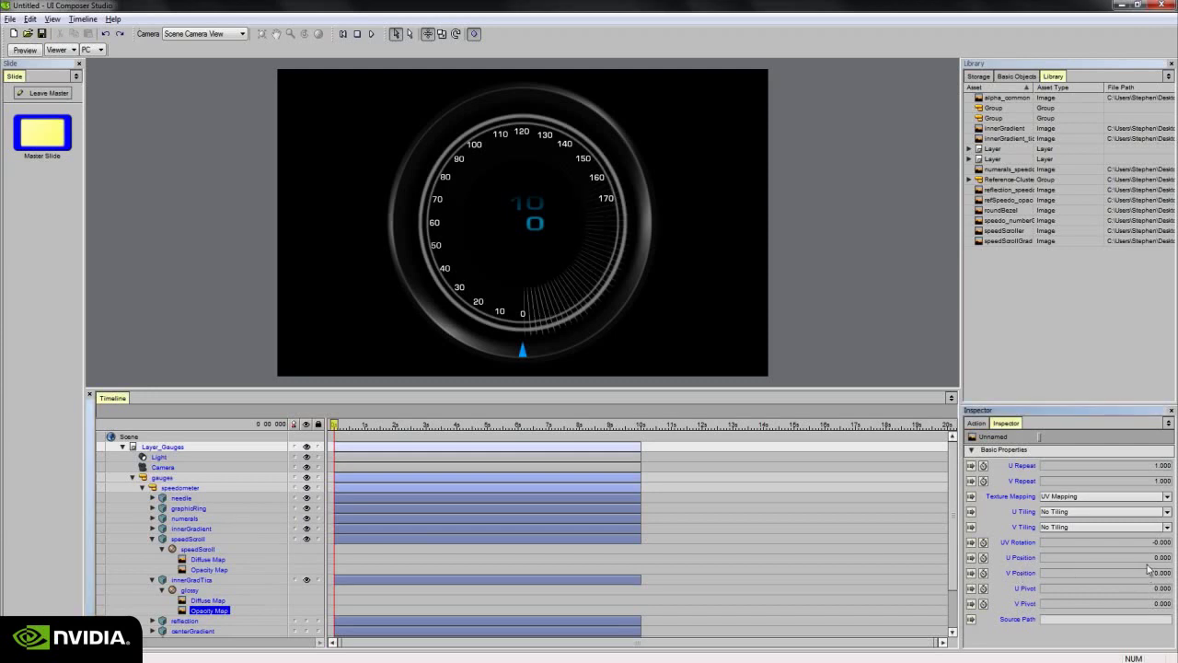
{"action": "left_click_drag", "start_coordinate": [1148, 558], "coordinate": [1148, 585]}
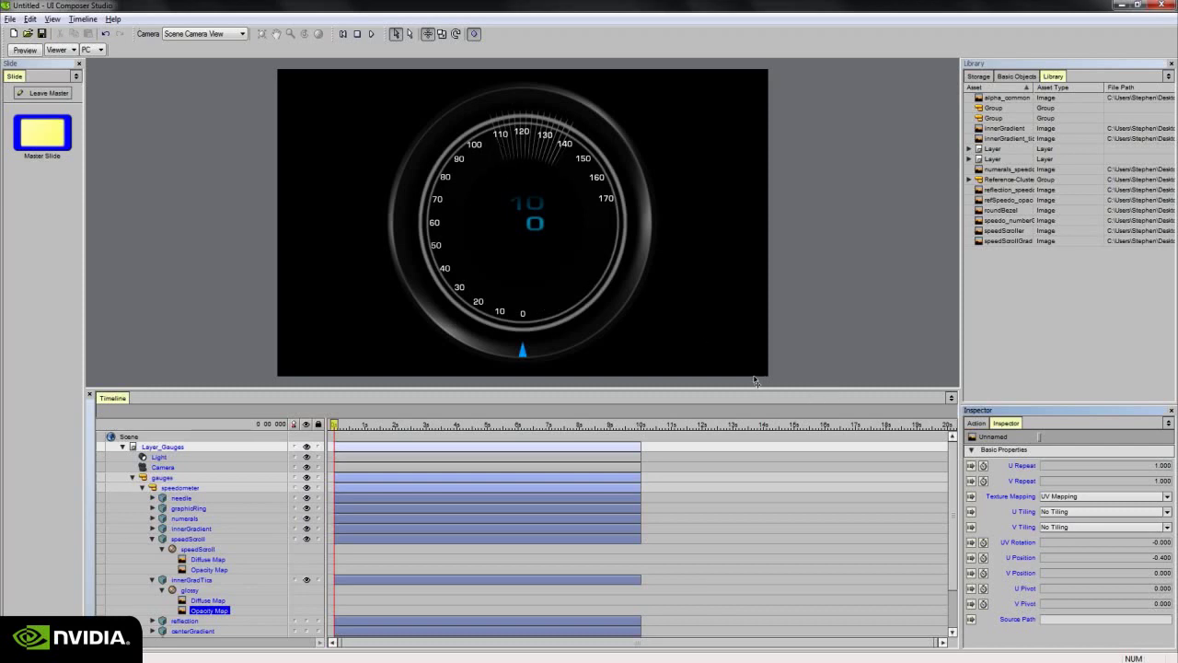
Set the opacity map's V Tiling to Tiled, leaving horizontal tiling off.
{"action": "left_click", "coordinate": [1087, 513]}
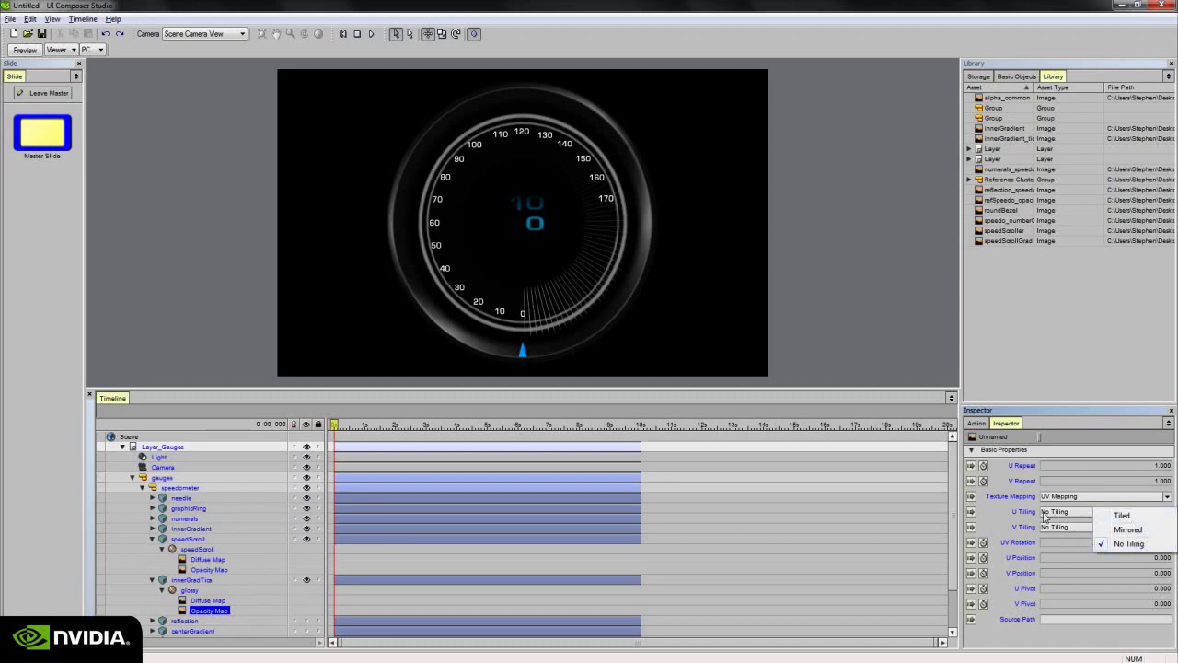
{"action": "left_click", "coordinate": [1055, 529]}
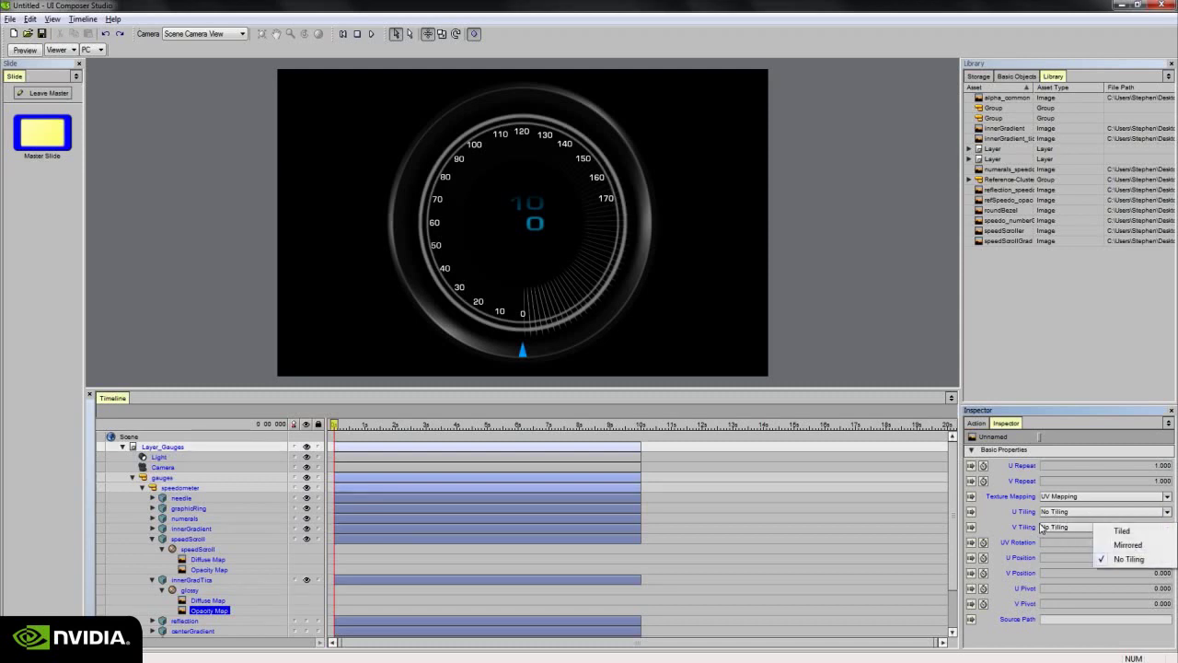
{"action": "left_click", "coordinate": [1119, 531]}
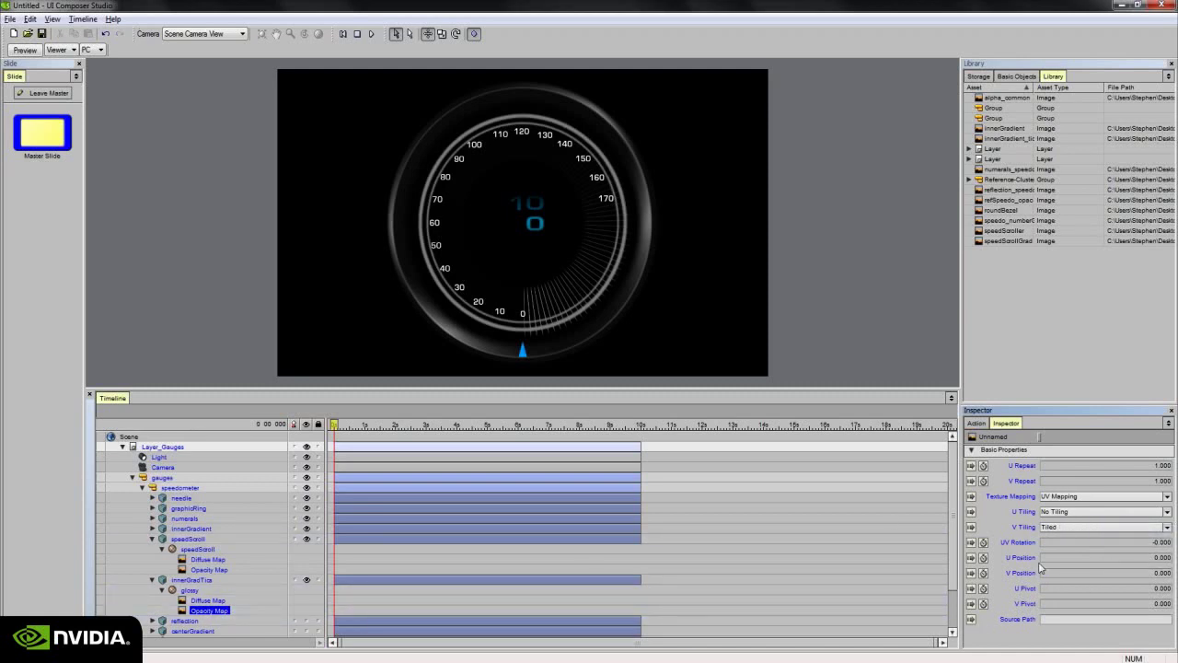
{"action": "mouse_move", "coordinate": [1108, 563]}
{"action": "left_mouse_down"}
{"action": "mouse_move", "coordinate": [1058, 562]}
{"action": "mouse_move", "coordinate": [1103, 558]}
{"action": "left_mouse_up"}
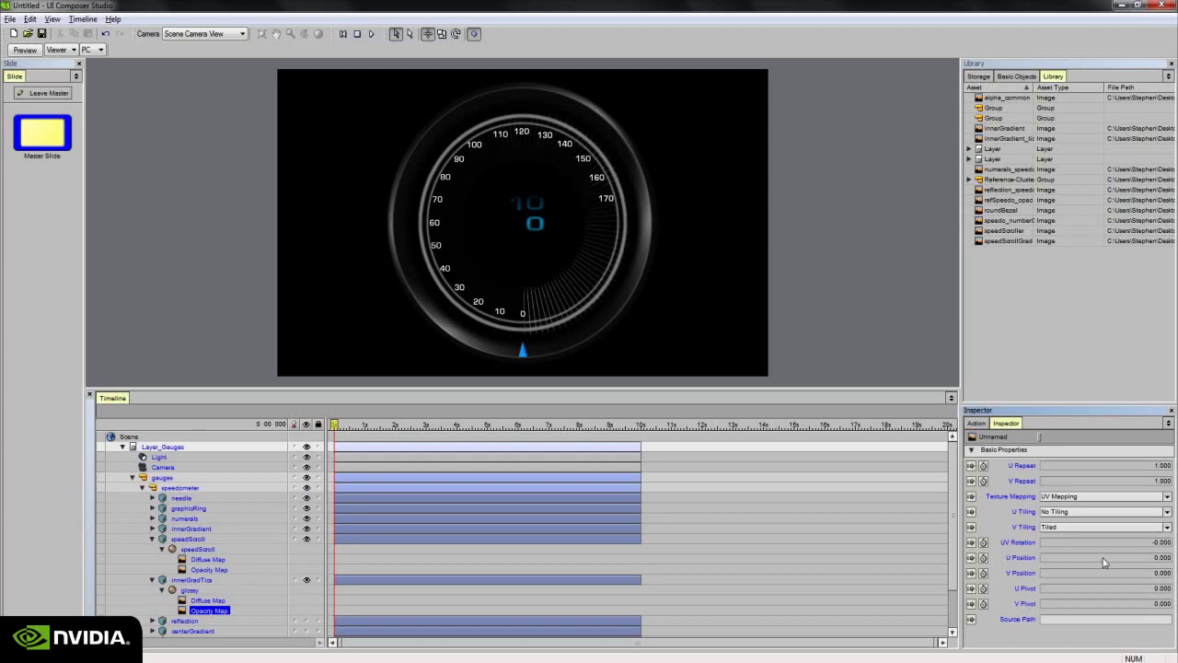
Set the tick texture diffuse map's V Tiling to Tiled.
{"action": "left_click", "coordinate": [223, 602]}
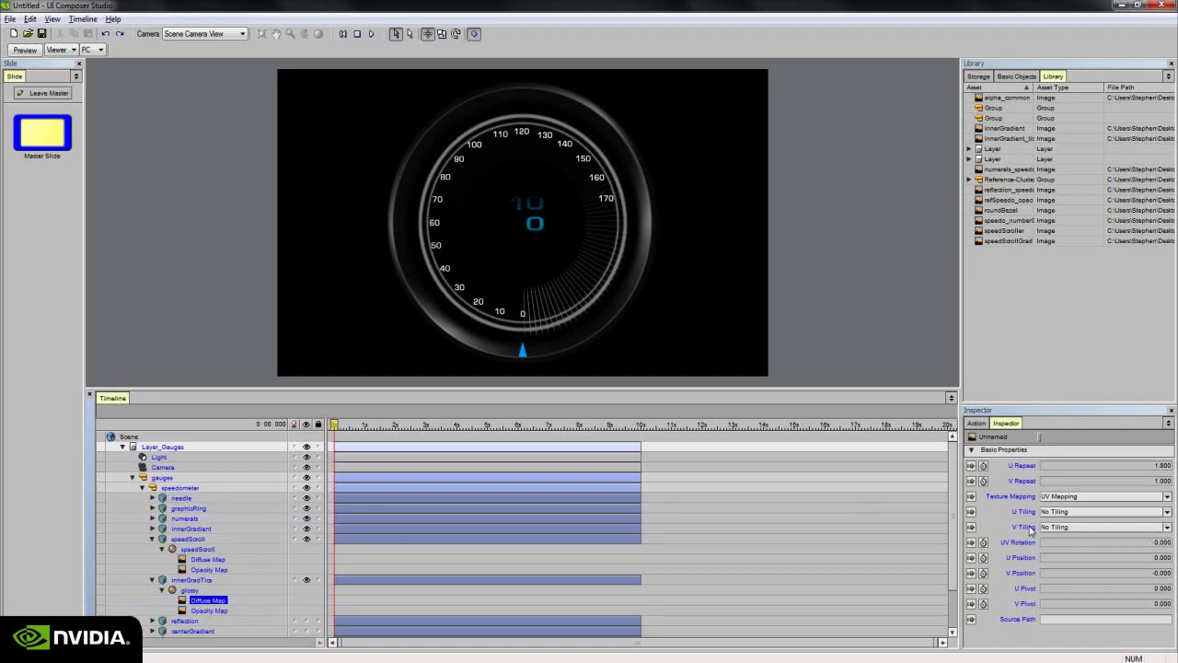
{"action": "left_click", "coordinate": [1104, 523]}
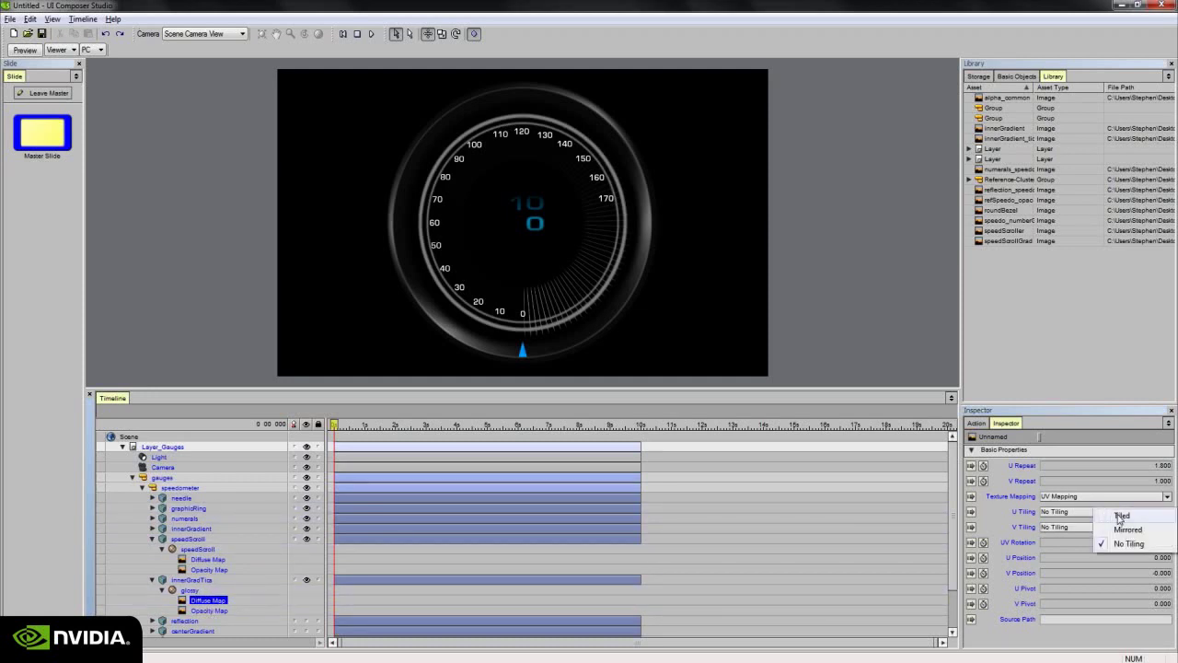
{"action": "left_click", "coordinate": [1120, 516]}
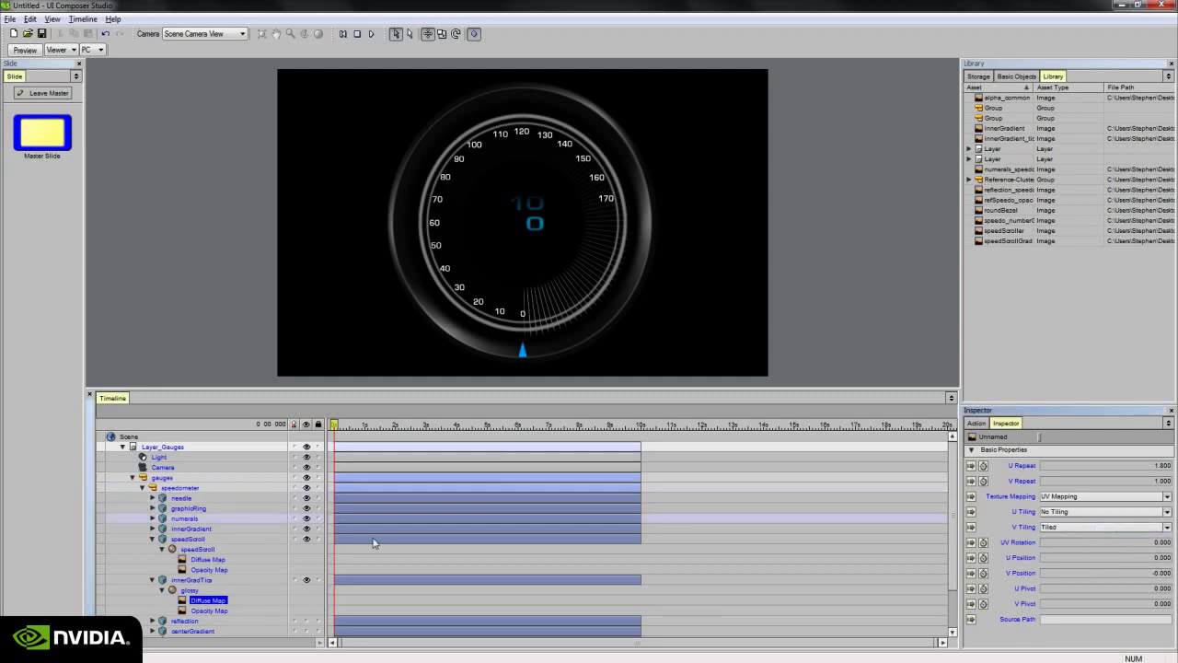
Switch the opacity map to U Tiling Tiled and V Tiling No Tiling, U Position 0.000.
{"action": "left_click", "coordinate": [248, 610]}
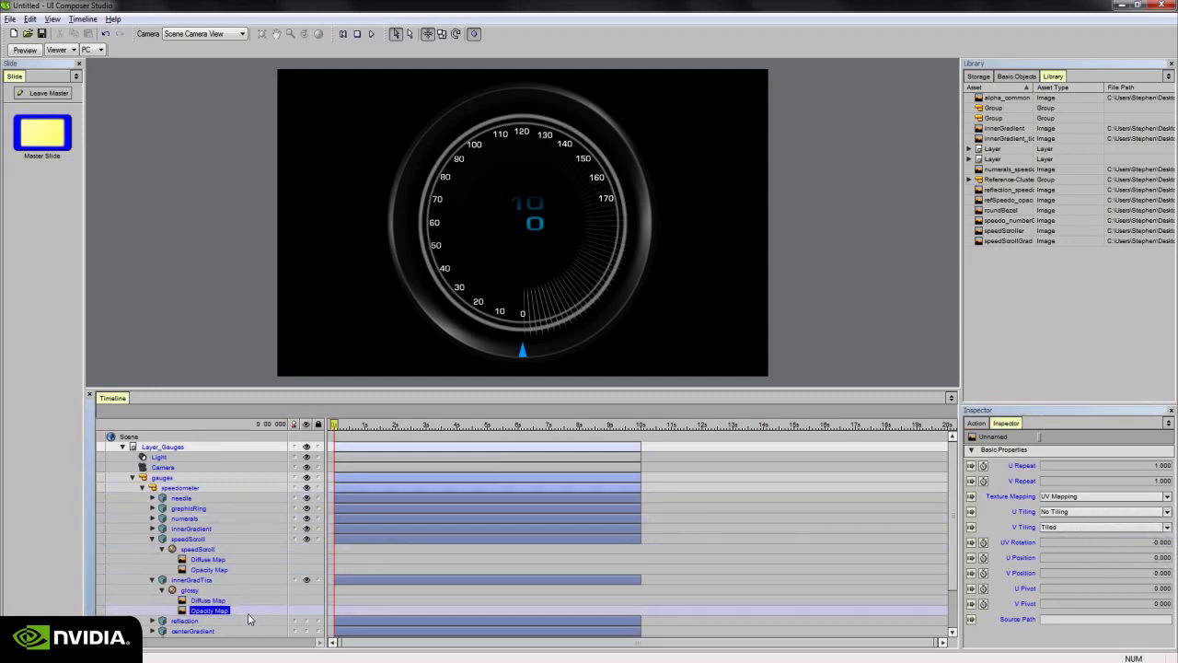
{"action": "left_click", "coordinate": [1090, 520]}
{"action": "left_click", "coordinate": [1118, 513]}
{"action": "left_click", "coordinate": [1118, 526]}
{"action": "left_click", "coordinate": [1130, 560]}
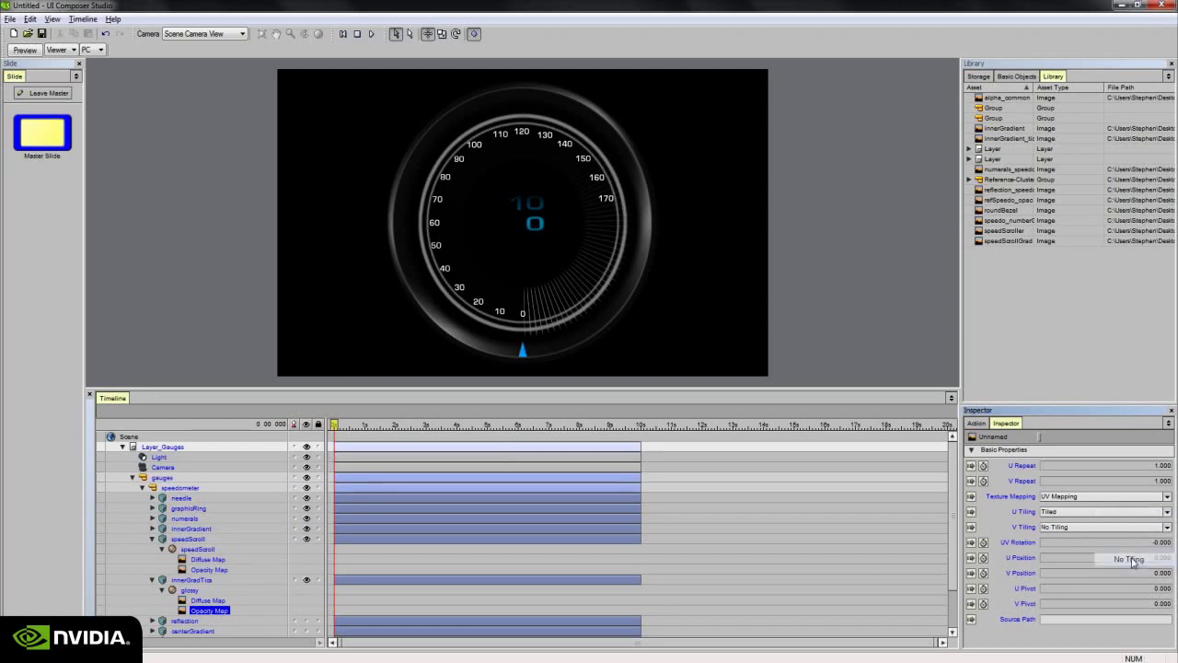
{"action": "left_click", "coordinate": [244, 600]}
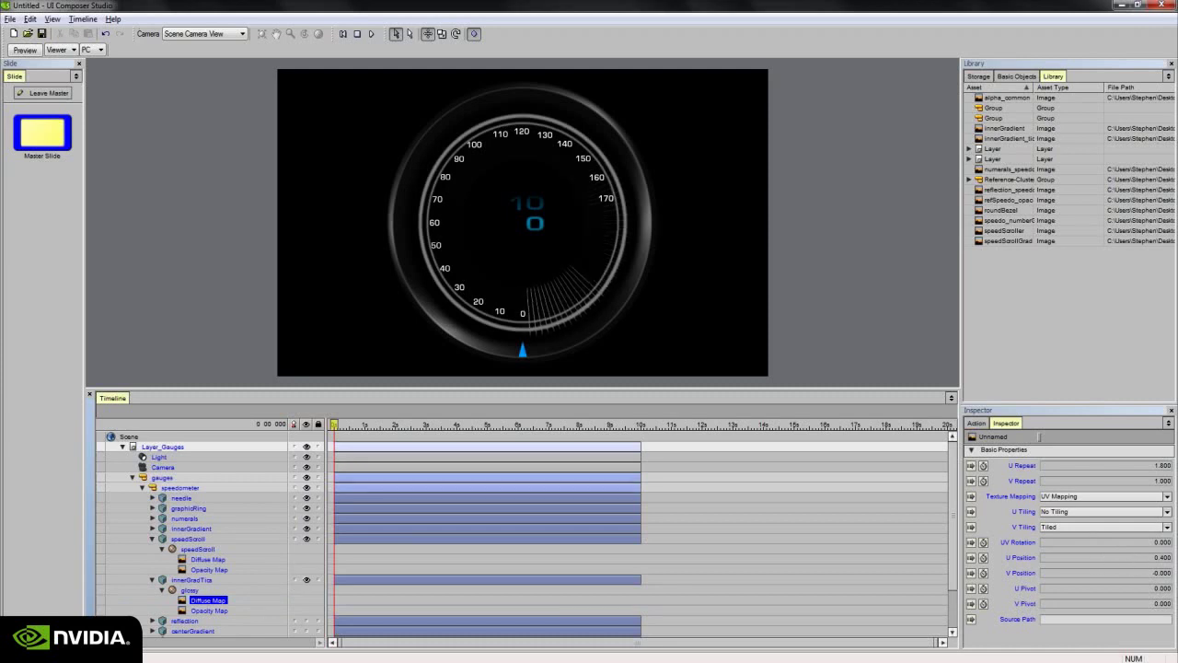
{"action": "left_click", "coordinate": [210, 610]}
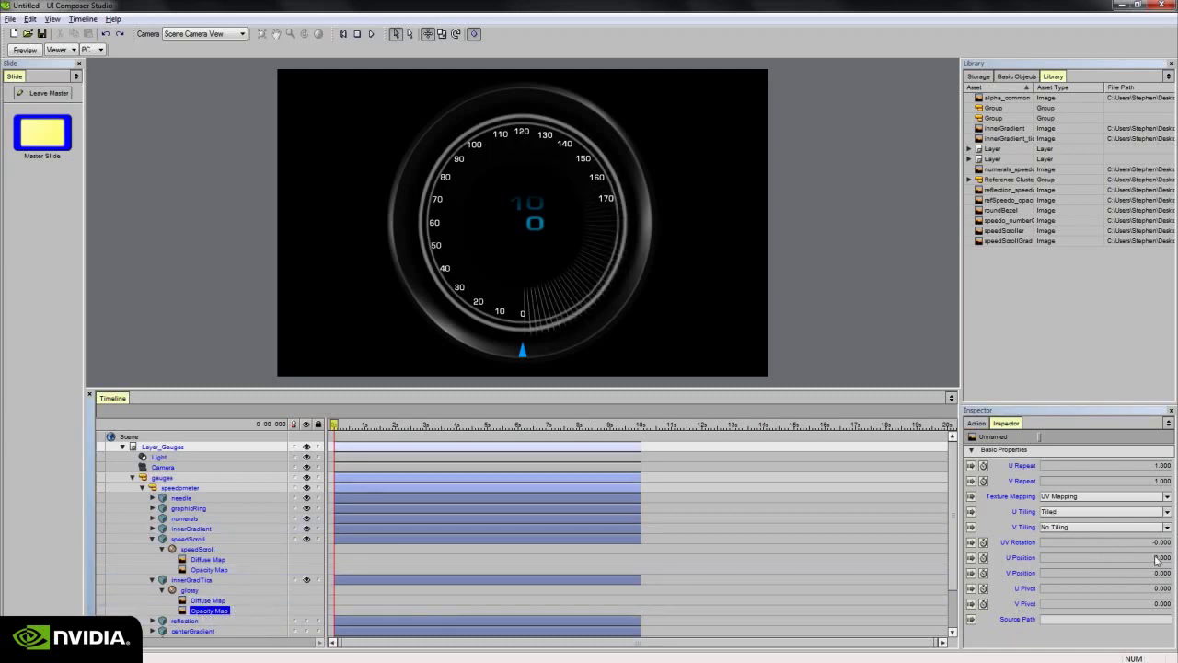
{"action": "left_click_drag", "start_coordinate": [1157, 560], "coordinate": [1156, 555]}
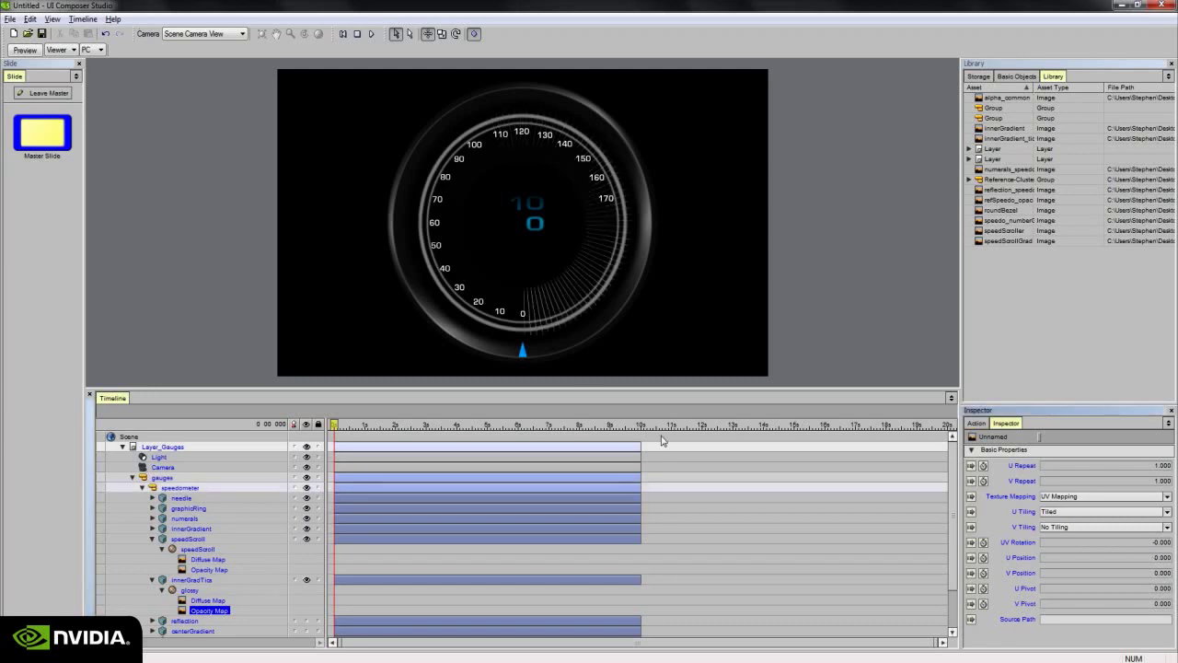